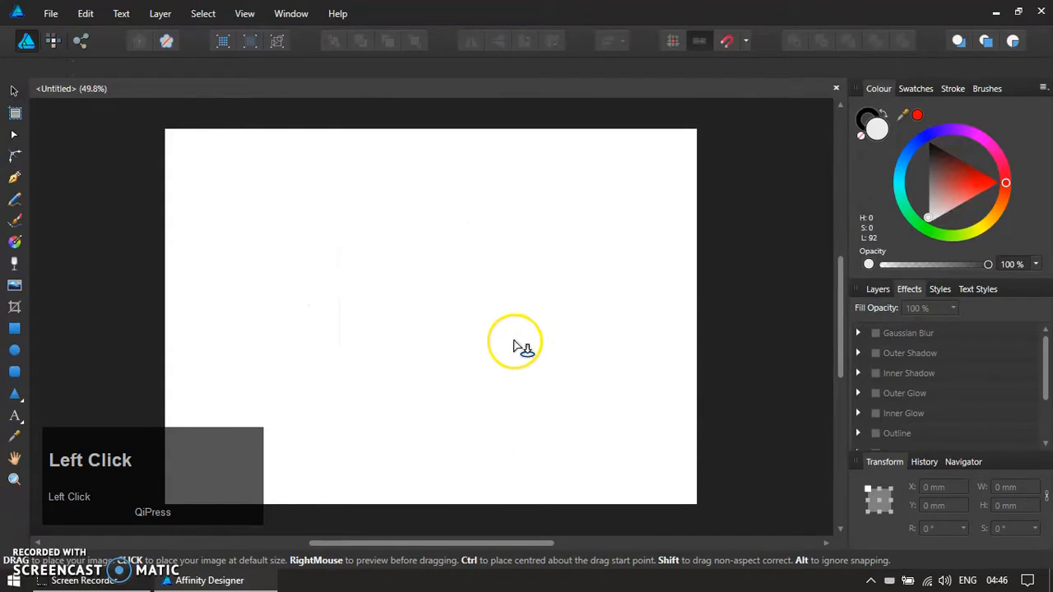
- Place the Google Maps logo image on the page at its default size
{"action": "left_click", "coordinate": [418, 336]}
{"action": "scroll", "coordinate": [332, 246], "scroll_direction": "up", "scroll_amount": 2}
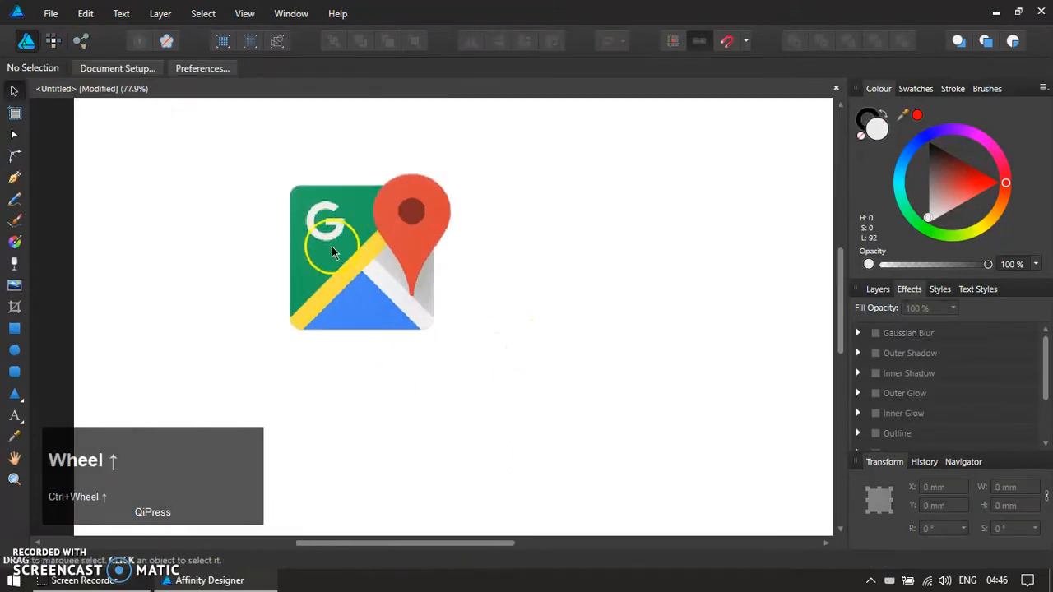
{"action": "key", "text": "z"}
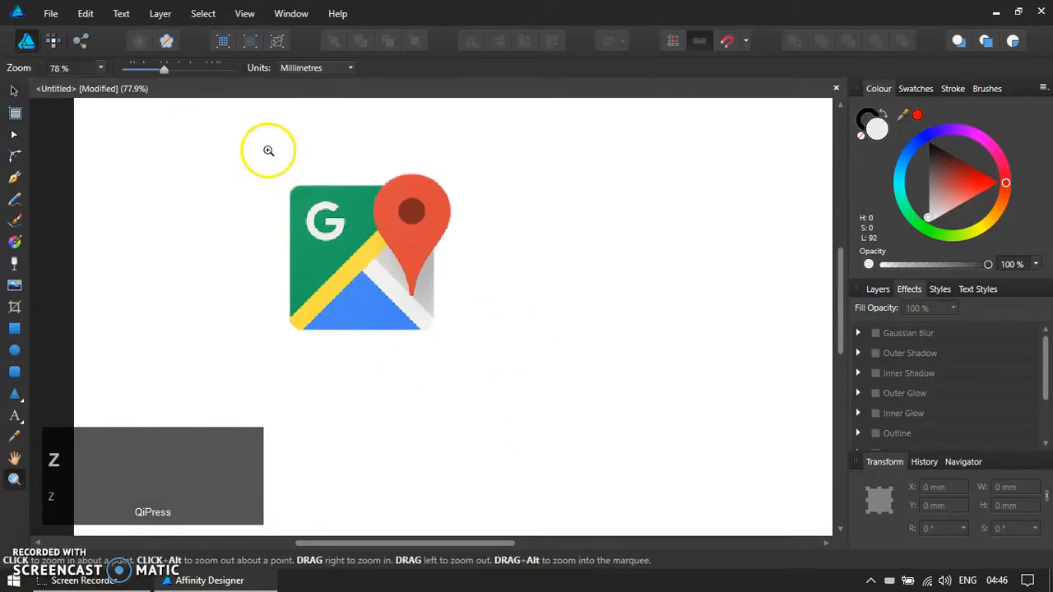
{"action": "left_click_drag", "start_coordinate": [277, 154], "coordinate": [477, 369]}
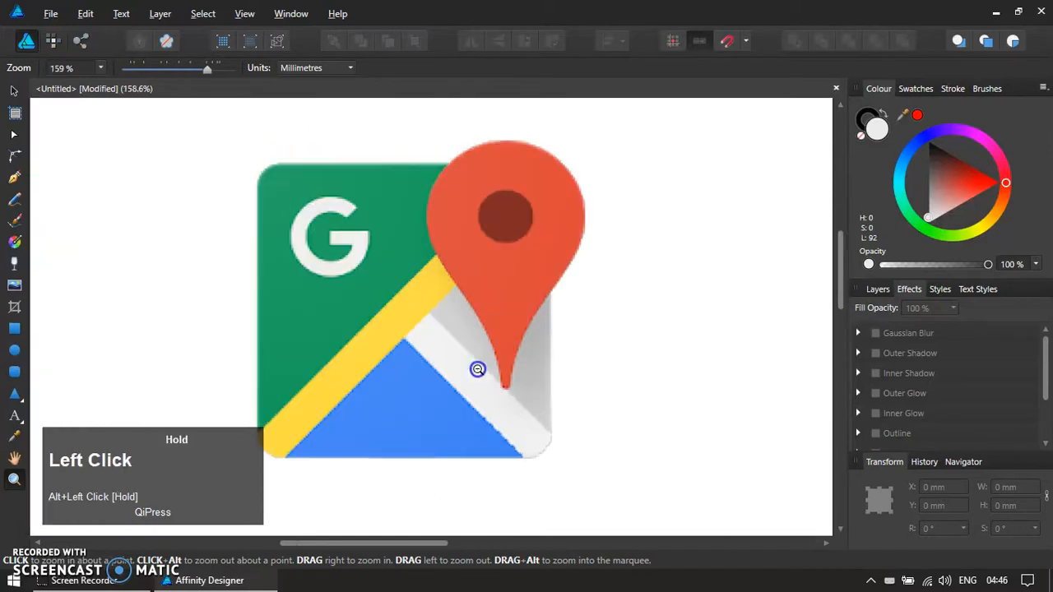
- Draw a rounded rectangle about 51.5 × 51.9 mm over the logo's square, with the corner radius at 9%
{"action": "key", "text": "r"}
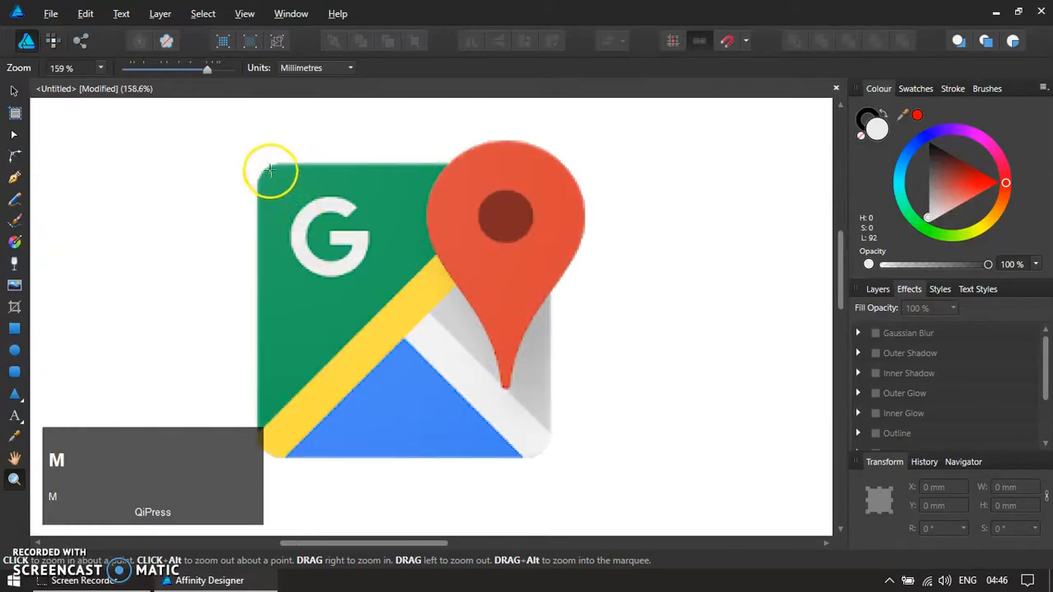
{"action": "key", "text": "m"}
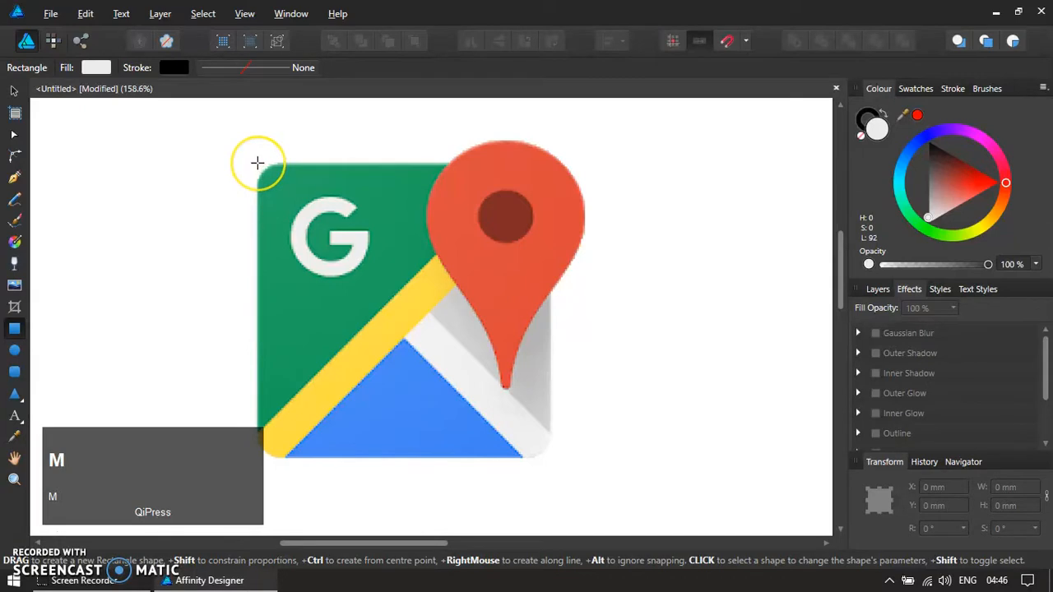
{"action": "key", "text": "m"}
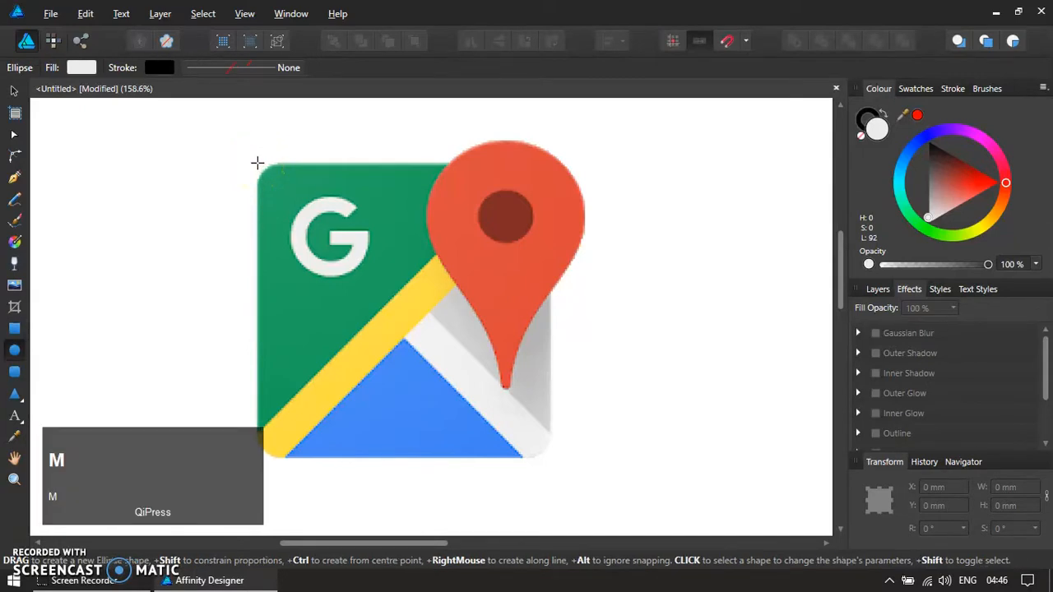
{"action": "key", "text": "m"}
{"action": "left_click_drag", "start_coordinate": [257, 162], "coordinate": [550, 458]}
{"action": "left_click_drag", "start_coordinate": [278, 185], "coordinate": [265, 170]}
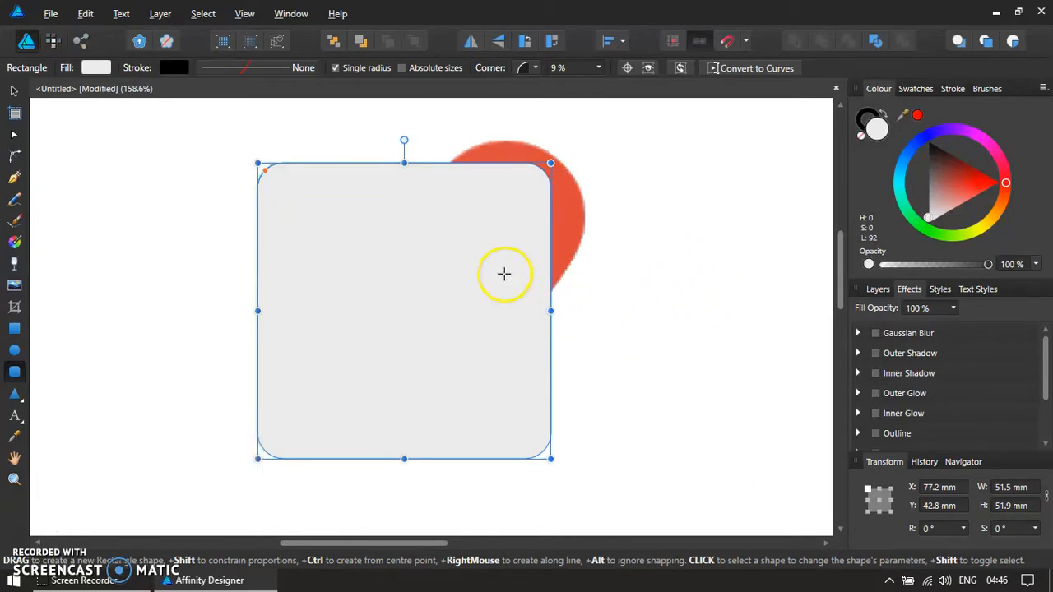
- Give the rounded rectangle a red fill at 46% opacity and set its width and height to 52 mm
{"action": "left_click", "coordinate": [931, 264]}
{"action": "left_click", "coordinate": [976, 177]}
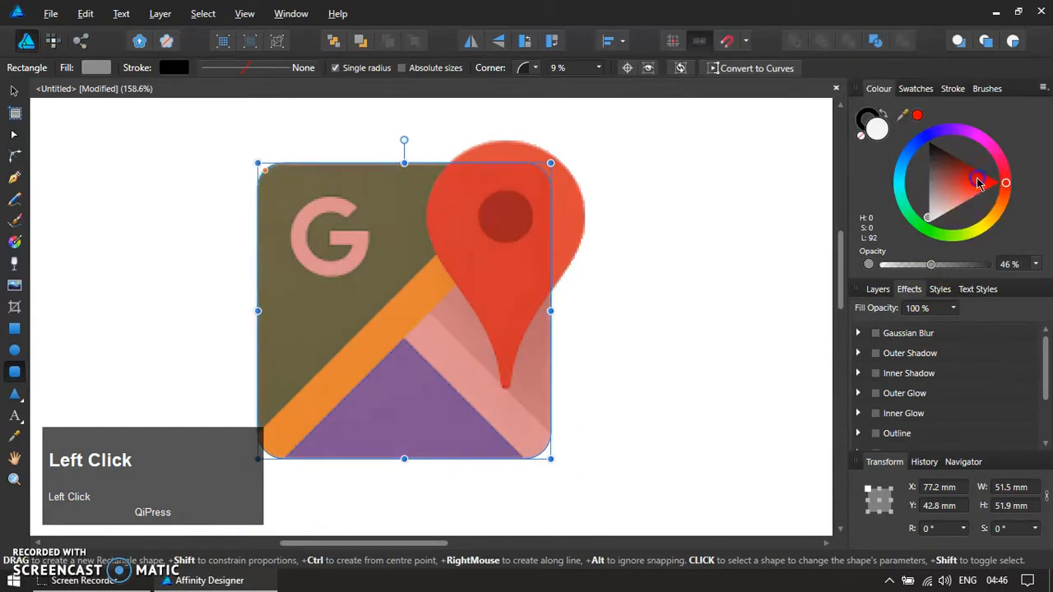
{"action": "left_click", "coordinate": [1024, 490]}
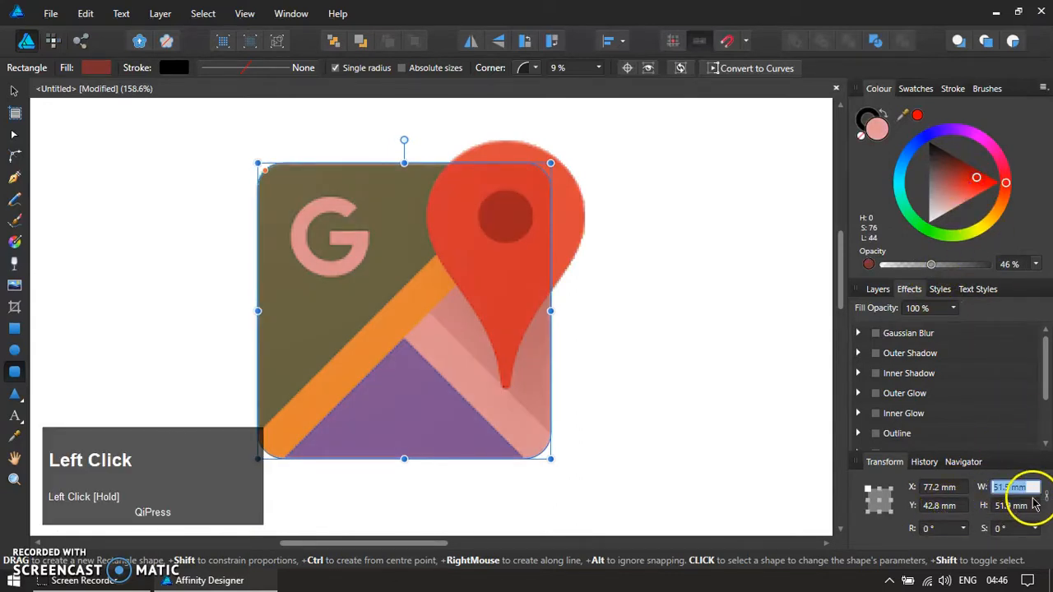
{"action": "type", "text": "52"}
{"action": "key", "text": "Tab"}
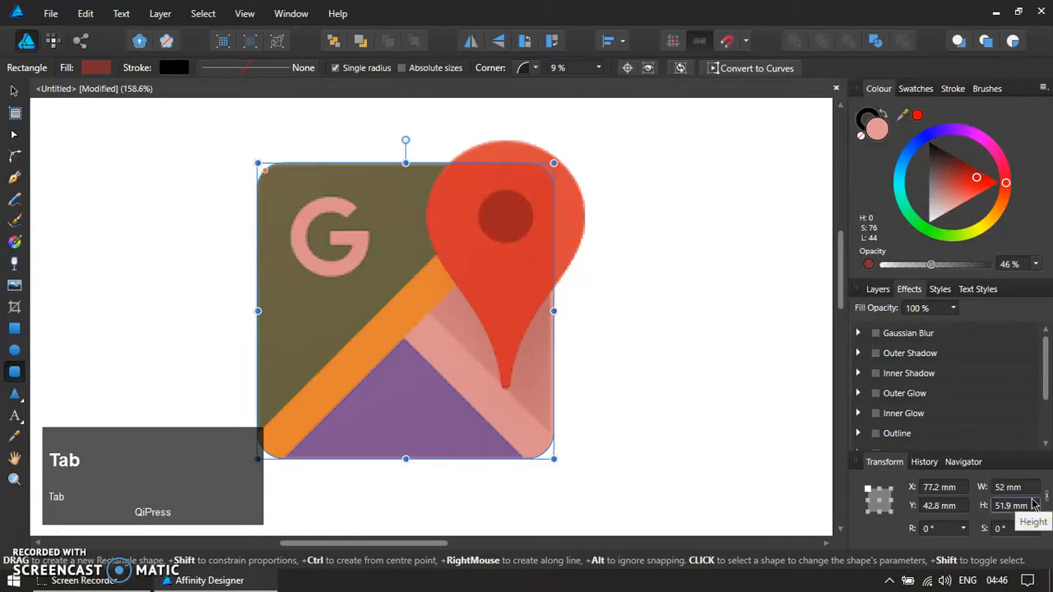
{"action": "left_click", "coordinate": [1003, 504]}
{"action": "left_click", "coordinate": [1031, 507]}
{"action": "type", "text": "52"}
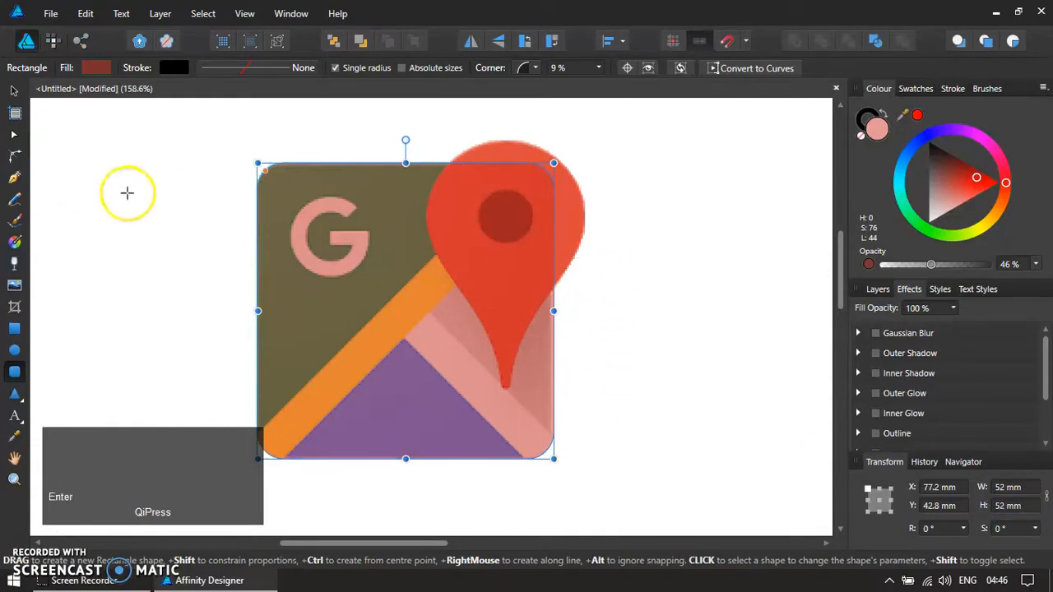
- Move the rounded square horizontally beside the logo to about X 168.6 mm
{"action": "type", "text": "v"}
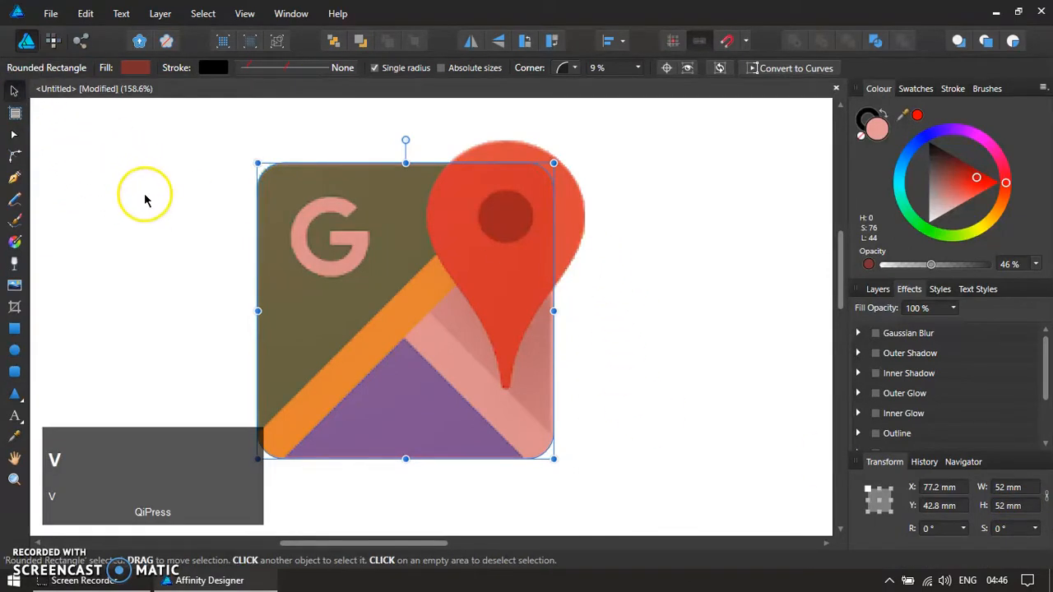
{"action": "left_click", "coordinate": [189, 221]}
{"action": "scroll", "coordinate": [219, 238], "scroll_direction": "down", "scroll_amount": 3}
{"action": "left_click", "coordinate": [302, 287]}
{"action": "left_click_drag", "start_coordinate": [302, 286], "coordinate": [568, 317]}
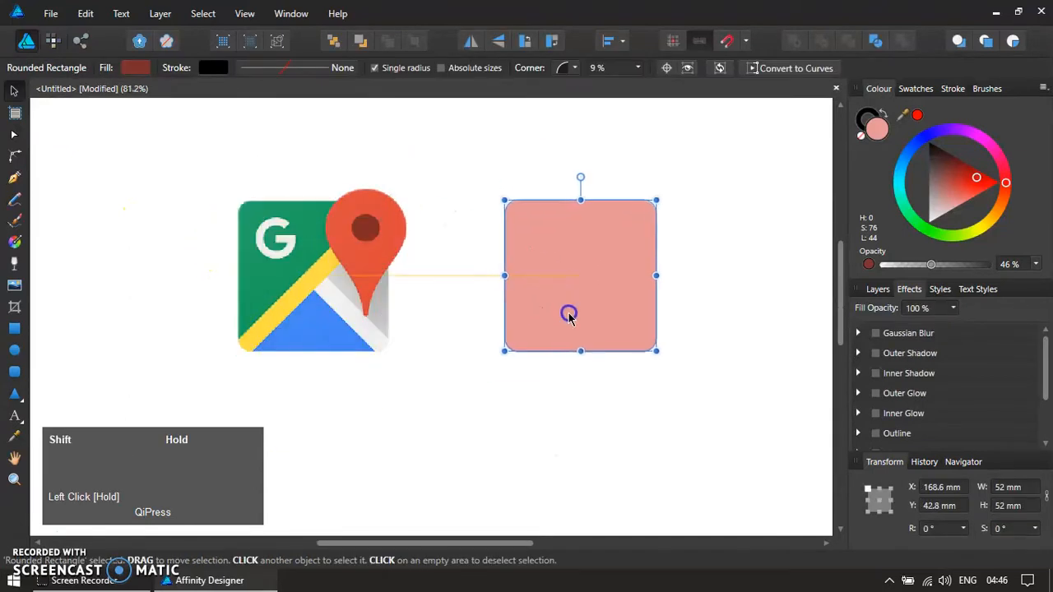
{"action": "left_click", "coordinate": [496, 416]}
- Draw a circle about 25.6 mm across over the pin's head and give it a blue fill
{"action": "scroll", "coordinate": [271, 282], "scroll_direction": "up", "scroll_amount": 1}
{"action": "scroll", "coordinate": [285, 291], "scroll_direction": "down", "scroll_amount": 1}
{"action": "scroll", "coordinate": [364, 260], "scroll_direction": "up", "scroll_amount": 2}
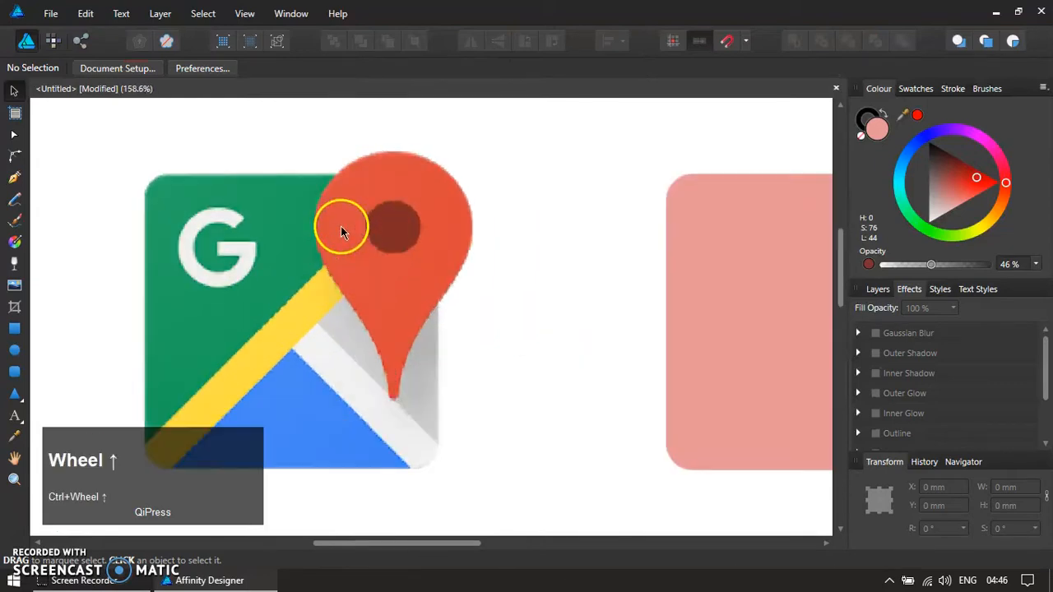
{"action": "key", "text": "e"}
{"action": "key", "text": "m"}
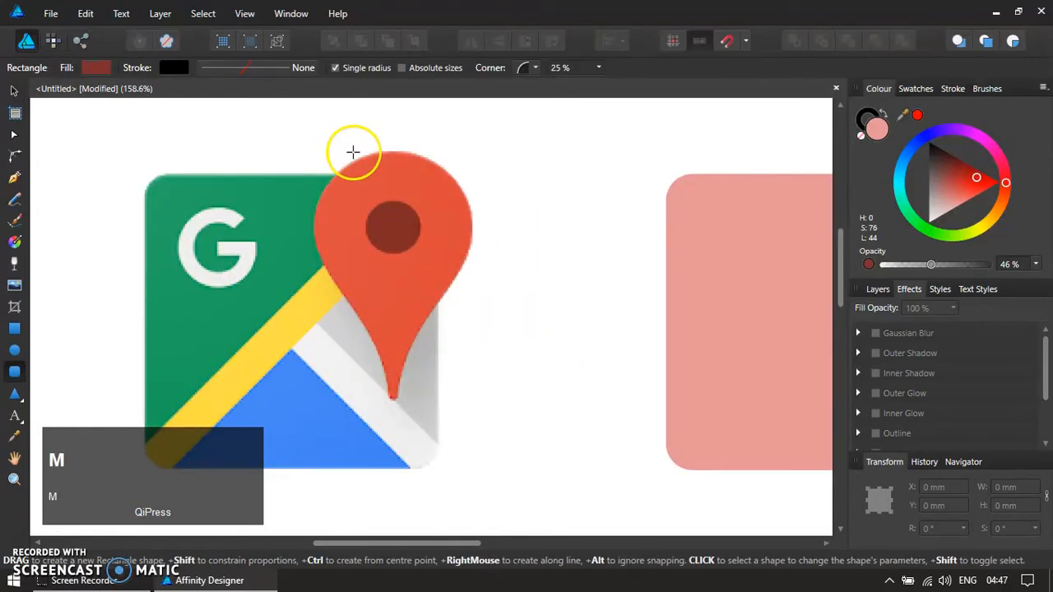
{"action": "key", "text": "m"}
{"action": "left_click_drag", "start_coordinate": [309, 151], "coordinate": [447, 293]}
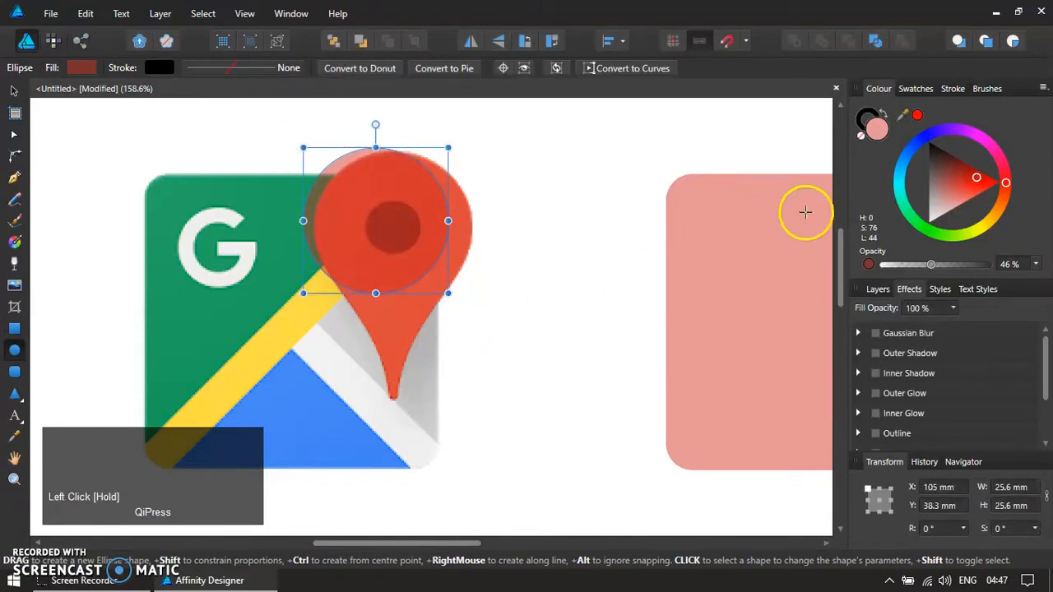
{"action": "left_click_drag", "start_coordinate": [926, 147], "coordinate": [931, 142]}
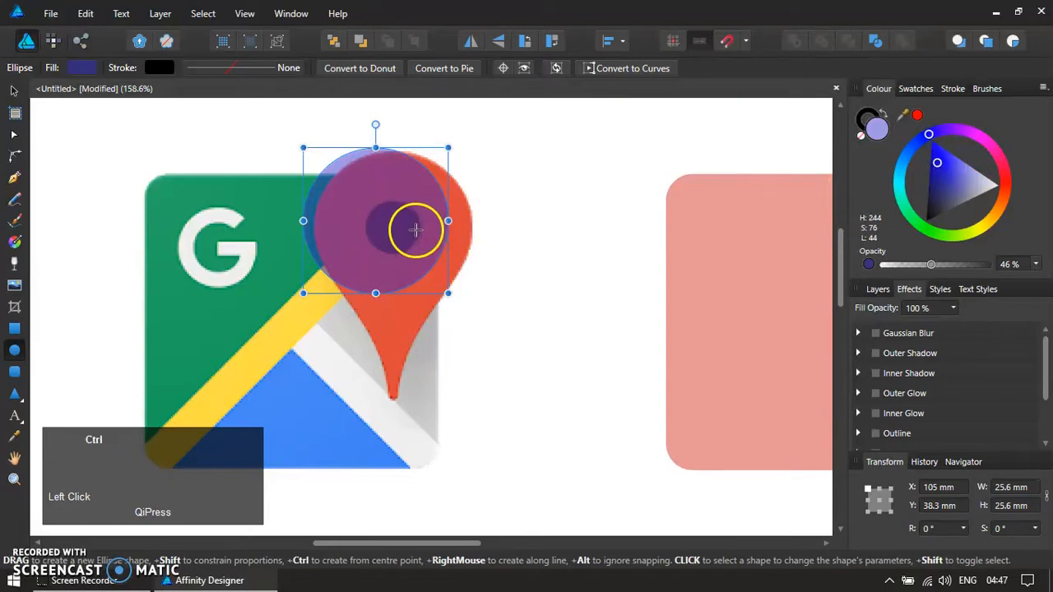
- Align the blue circle with the pin's head and enlarge it to about 27.6 mm across
{"action": "scroll", "coordinate": [407, 231], "scroll_direction": "up", "scroll_amount": 2}
{"action": "key", "text": "v"}
{"action": "left_click_drag", "start_coordinate": [374, 198], "coordinate": [390, 203]}
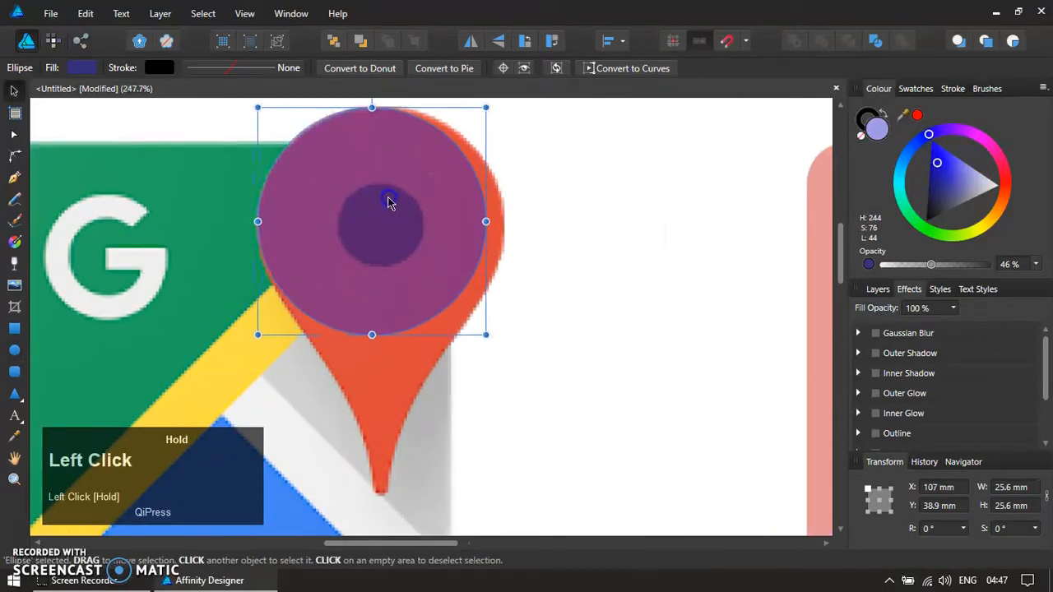
{"action": "left_click_drag", "start_coordinate": [486, 336], "coordinate": [489, 369]}
{"action": "left_click", "coordinate": [575, 318]}
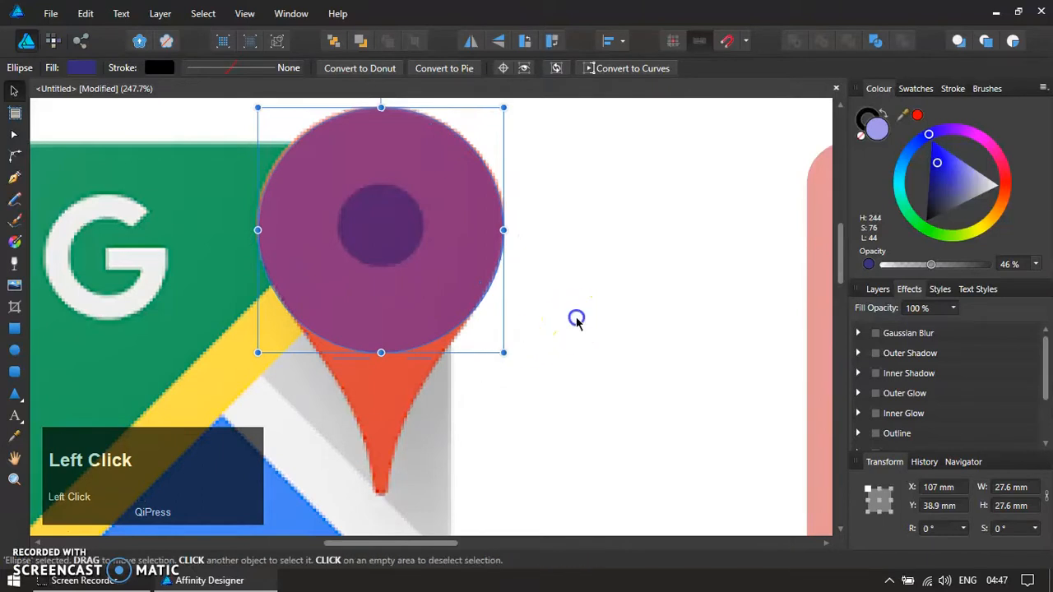
{"action": "left_click", "coordinate": [477, 313]}
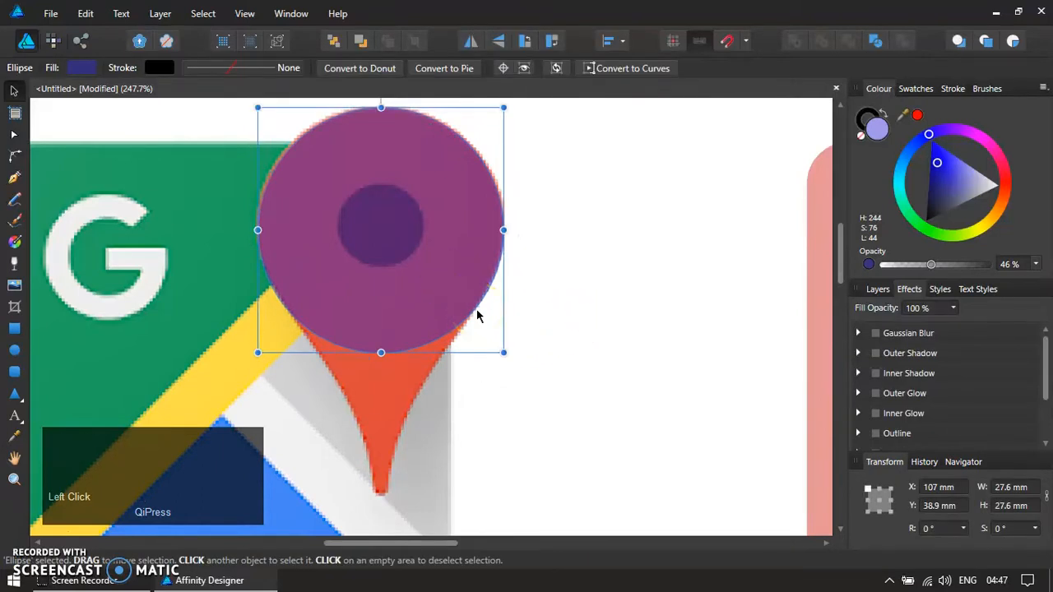
- Duplicate the blue circle, shrink the copy about its centre to about 9.9 mm and fill it green
{"action": "key", "text": "ctrl+j"}
{"action": "left_click_drag", "start_coordinate": [503, 355], "coordinate": [372, 333]}
{"action": "key", "text": "ctrl+z"}
{"action": "left_click", "coordinate": [927, 231]}
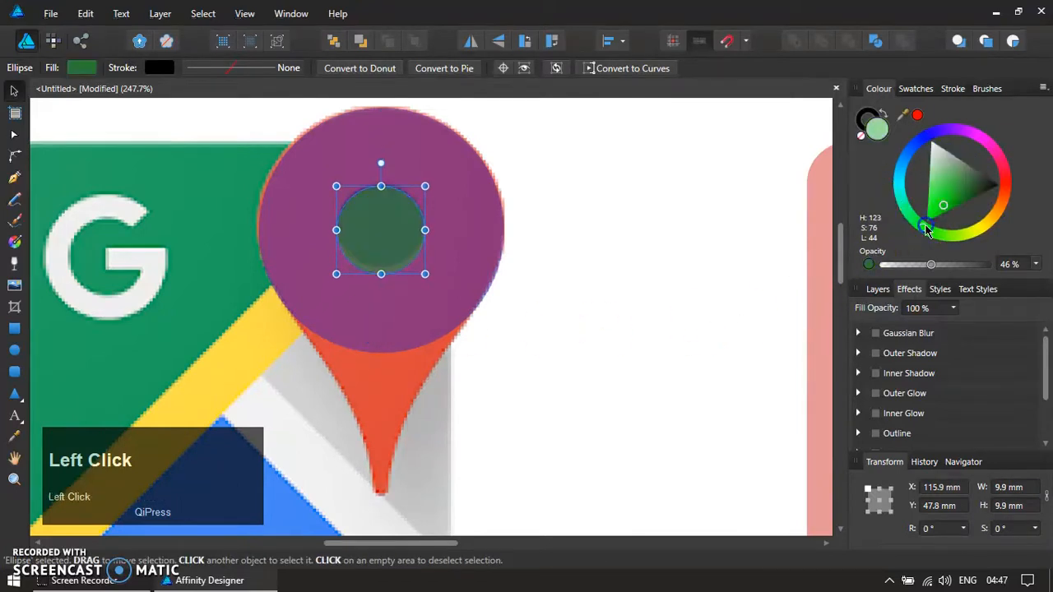
- Nudge the green circle up to about Y 47.5 mm over the pin's dark centre dot
{"action": "scroll", "coordinate": [394, 240], "scroll_direction": "up", "scroll_amount": 3}
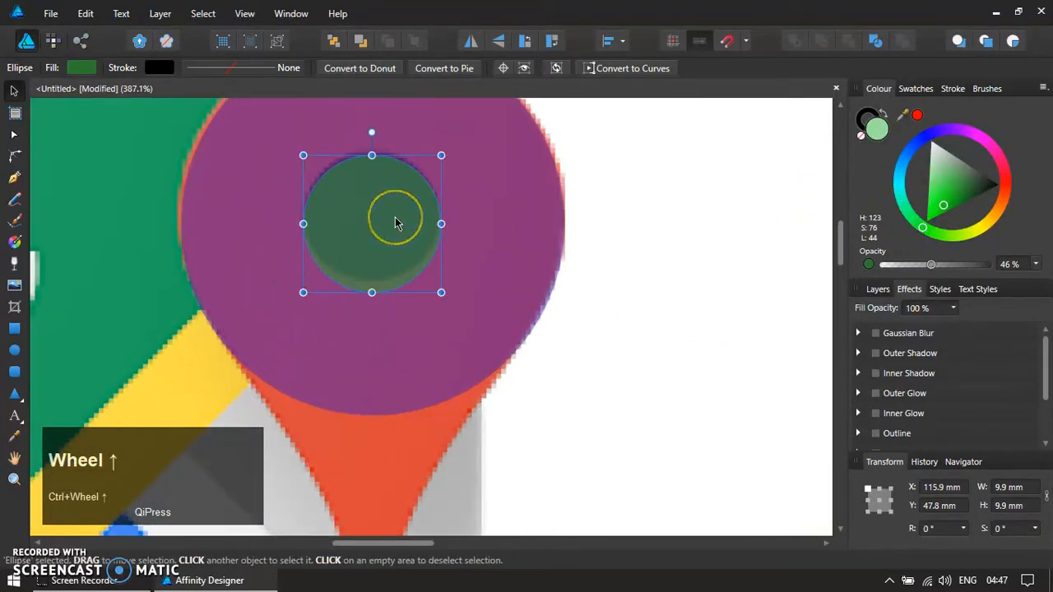
{"action": "left_click_drag", "start_coordinate": [395, 222], "coordinate": [396, 222]}
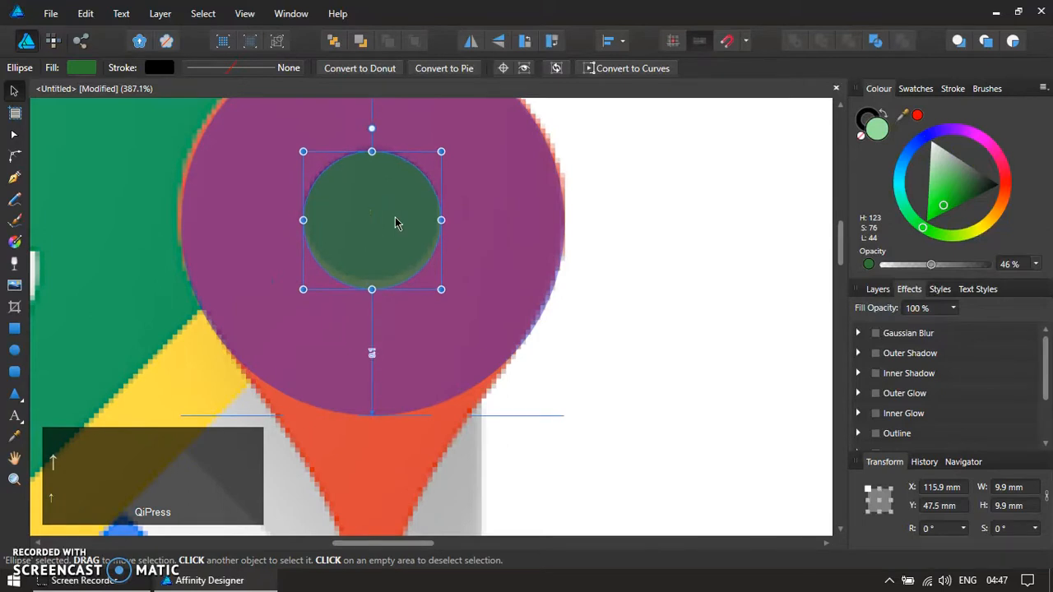
{"action": "scroll", "coordinate": [395, 222], "scroll_direction": "down", "scroll_amount": 4}
{"action": "left_click", "coordinate": [505, 326]}
- Duplicate the green circle, shrink the copy to about 2.9 mm and place it on the pin's tip
{"action": "key", "text": "z"}
{"action": "left_click_drag", "start_coordinate": [293, 172], "coordinate": [376, 327]}
{"action": "left_click_drag", "start_coordinate": [335, 232], "coordinate": [529, 451]}
{"action": "key", "text": "v"}
{"action": "left_click", "coordinate": [428, 237]}
{"action": "key", "text": "ctrl+d"}
{"action": "left_click_drag", "start_coordinate": [424, 185], "coordinate": [437, 445]}
{"action": "key", "text": "ctrl+z"}
{"action": "key", "text": "ctrl+j"}
{"action": "scroll", "coordinate": [456, 416], "scroll_direction": "up", "scroll_amount": 3, "text": "ctrl"}
{"action": "left_click_drag", "start_coordinate": [503, 290], "coordinate": [406, 465]}
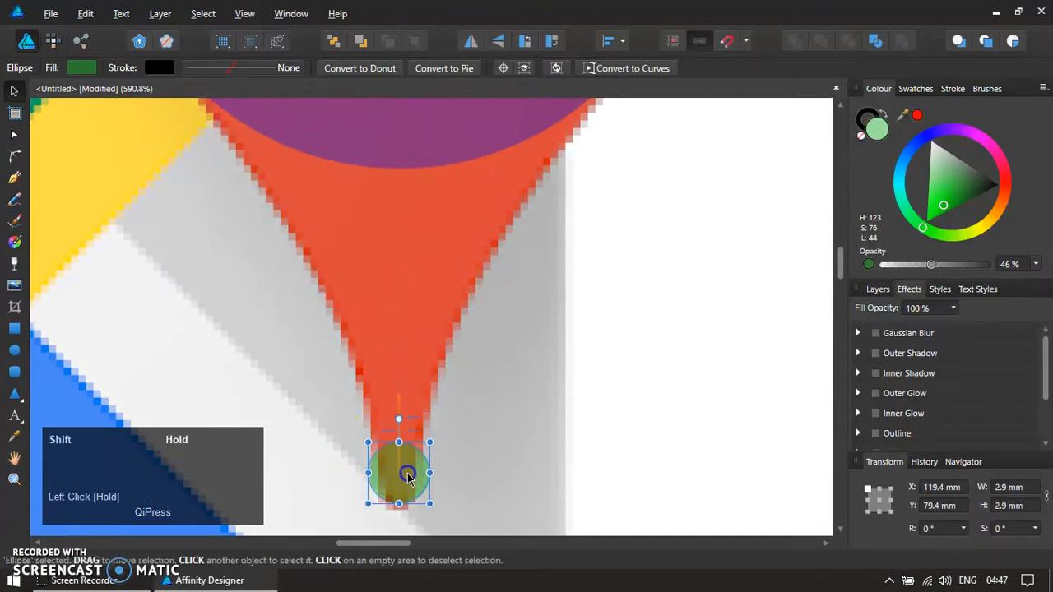
- Reduce the tip circle to about 2.1 mm and fit it to the pin's rounded end
{"action": "scroll", "coordinate": [411, 489], "scroll_direction": "up", "scroll_amount": 1}
{"action": "left_click_drag", "start_coordinate": [442, 418], "coordinate": [464, 433]}
{"action": "key", "text": "Delete"}
{"action": "mouse_move", "coordinate": [396, 470]}
{"action": "left_mouse_down"}
{"action": "mouse_move", "coordinate": [395, 488]}
{"action": "mouse_move", "coordinate": [441, 491]}
{"action": "mouse_move", "coordinate": [417, 482]}
{"action": "mouse_move", "coordinate": [399, 491]}
{"action": "left_mouse_up"}
{"action": "key", "text": "ctrl+z"}
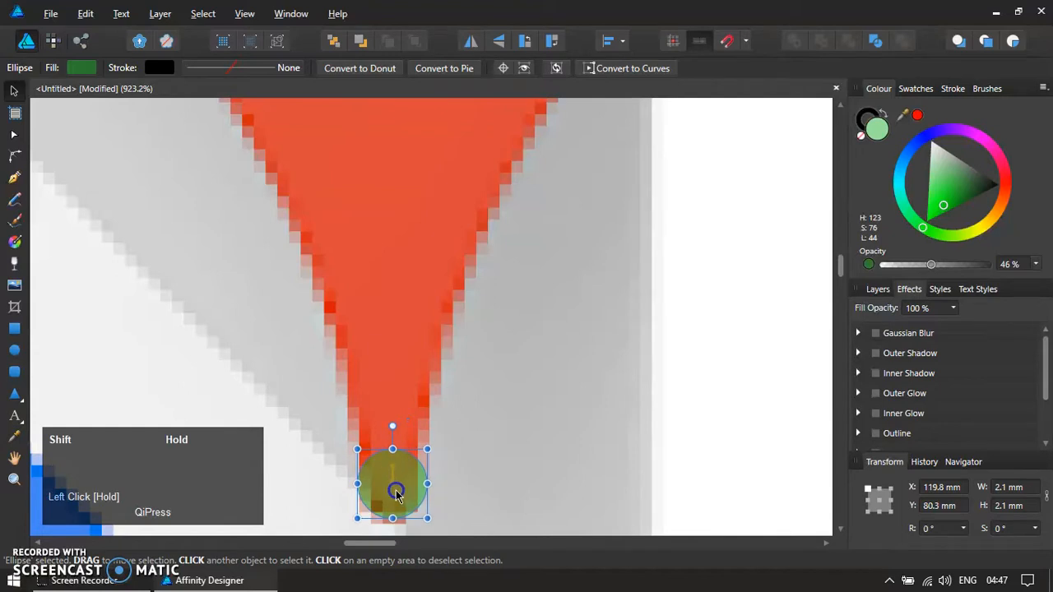
- Resize the green centre circle to about 9.6 mm and nudge it up over the dark dot to about Y 47.1 mm
{"action": "scroll", "coordinate": [397, 492], "scroll_direction": "down", "scroll_amount": 6}
{"action": "left_click_drag", "start_coordinate": [459, 269], "coordinate": [550, 313]}
{"action": "key", "text": "ctrl+z"}
{"action": "scroll", "coordinate": [481, 176], "scroll_direction": "down", "scroll_amount": 1}
{"action": "scroll", "coordinate": [469, 215], "scroll_direction": "up", "scroll_amount": 2}
{"action": "left_click", "coordinate": [470, 216]}
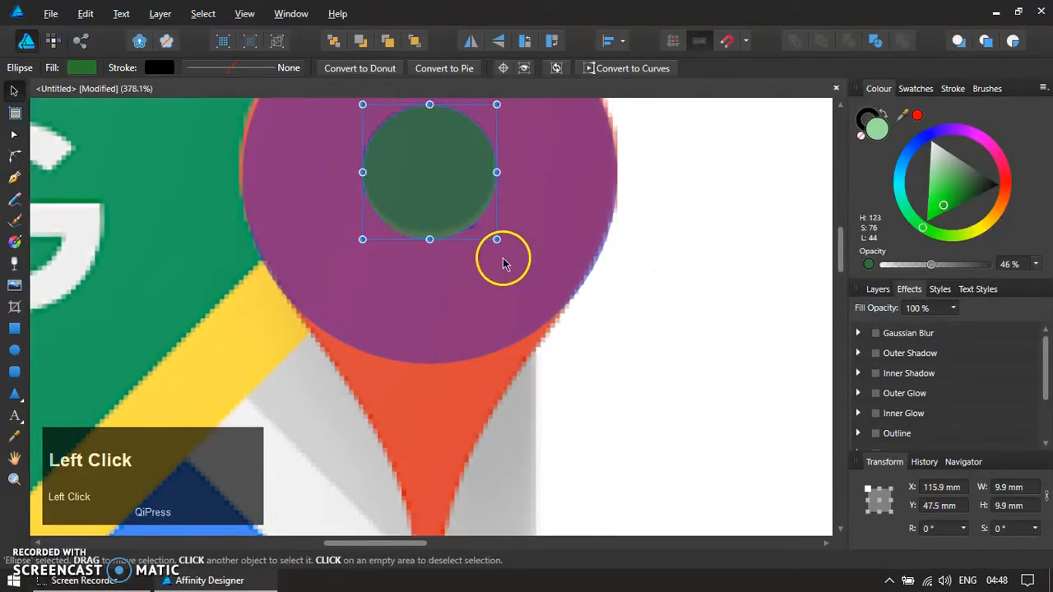
{"action": "left_click_drag", "start_coordinate": [497, 240], "coordinate": [496, 240]}
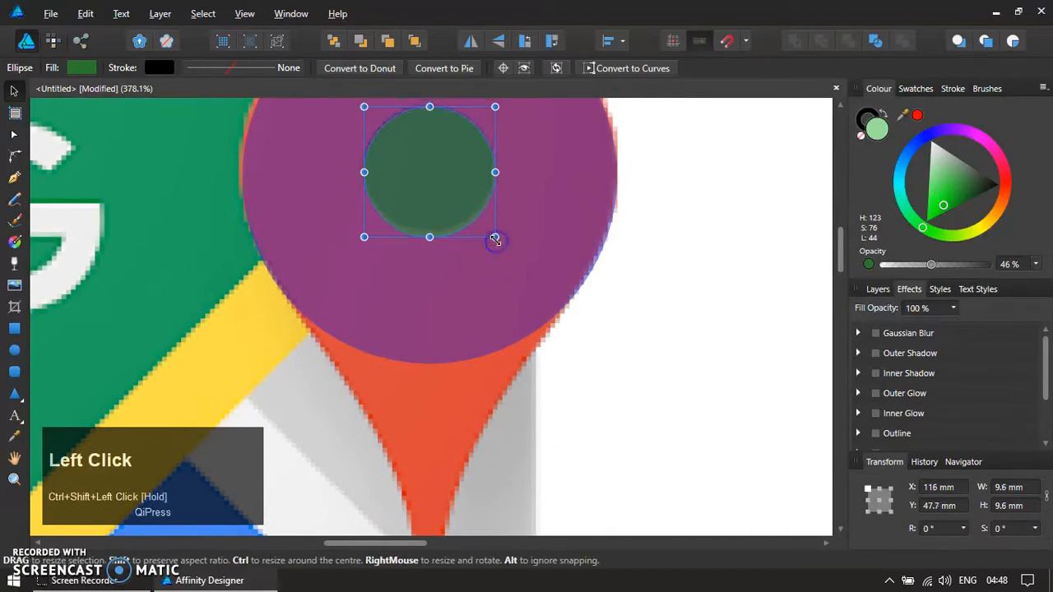
{"action": "key", "text": "Up"}
{"action": "key", "text": "Up"}
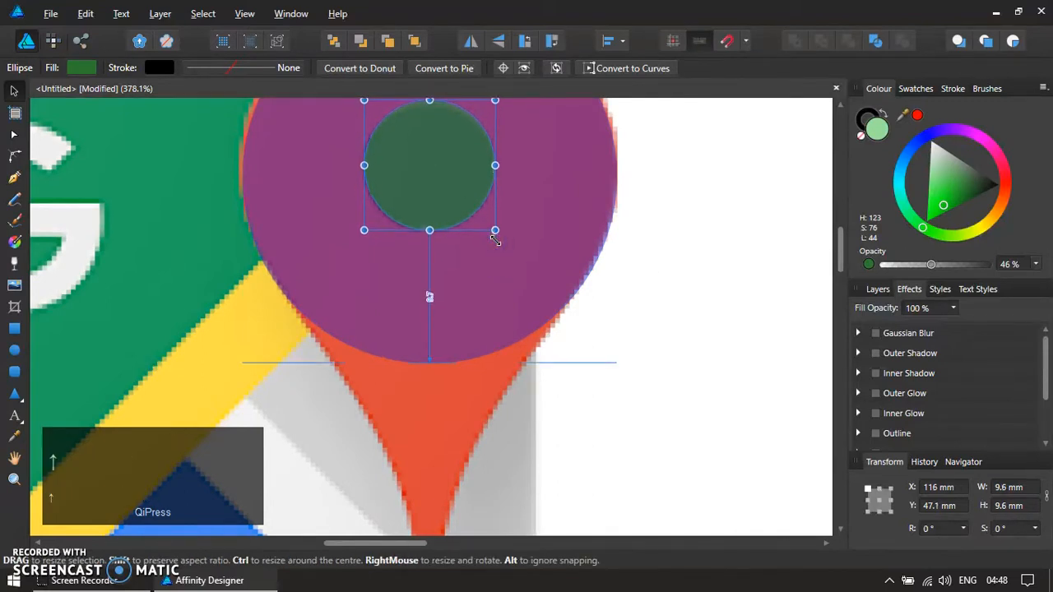
- Draw a rectangle about 18.8 × 20 mm from the pin's head to its tip and fill it orange-red
{"action": "scroll", "coordinate": [495, 239], "scroll_direction": "down", "scroll_amount": 3, "text": "ctrl"}
{"action": "left_click", "coordinate": [505, 324]}
{"action": "key", "text": "z"}
{"action": "left_click_drag", "start_coordinate": [369, 188], "coordinate": [591, 440]}
{"action": "key", "text": "r"}
{"action": "key", "text": "m"}
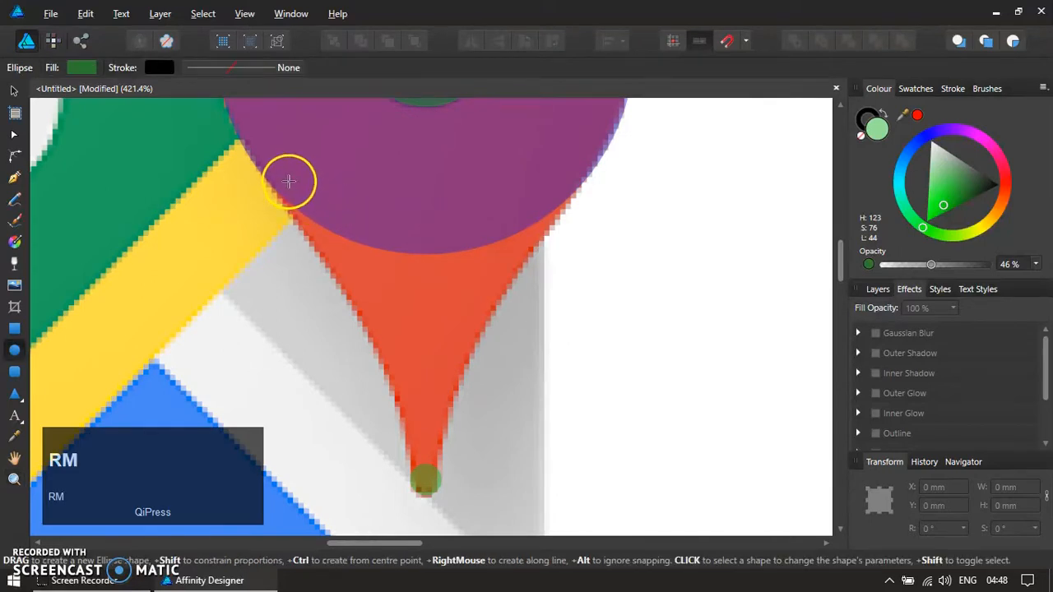
{"action": "key", "text": "m"}
{"action": "left_click_drag", "start_coordinate": [287, 173], "coordinate": [573, 474]}
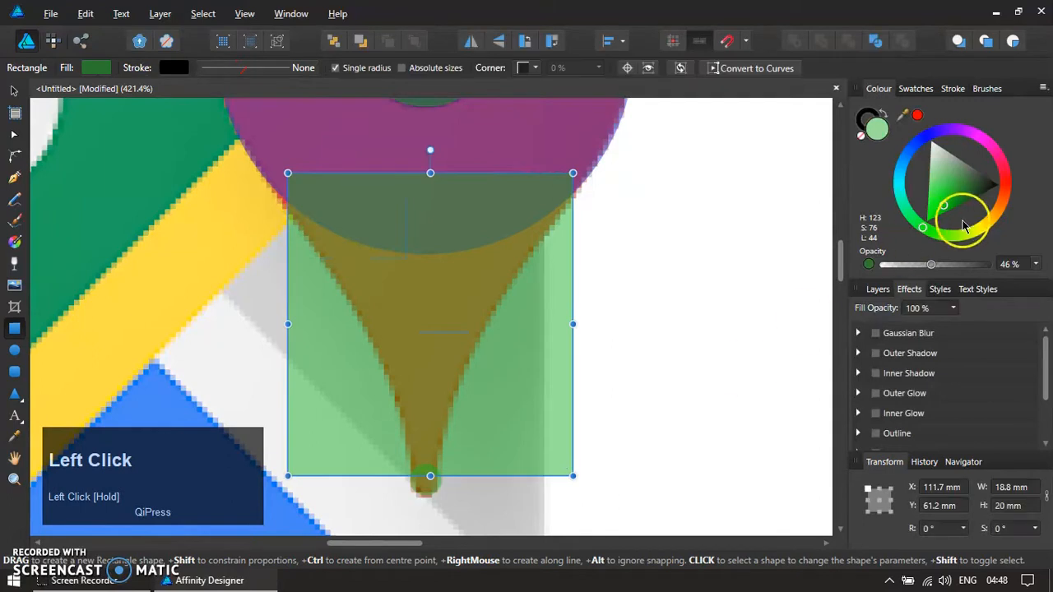
{"action": "left_click", "coordinate": [1004, 200]}
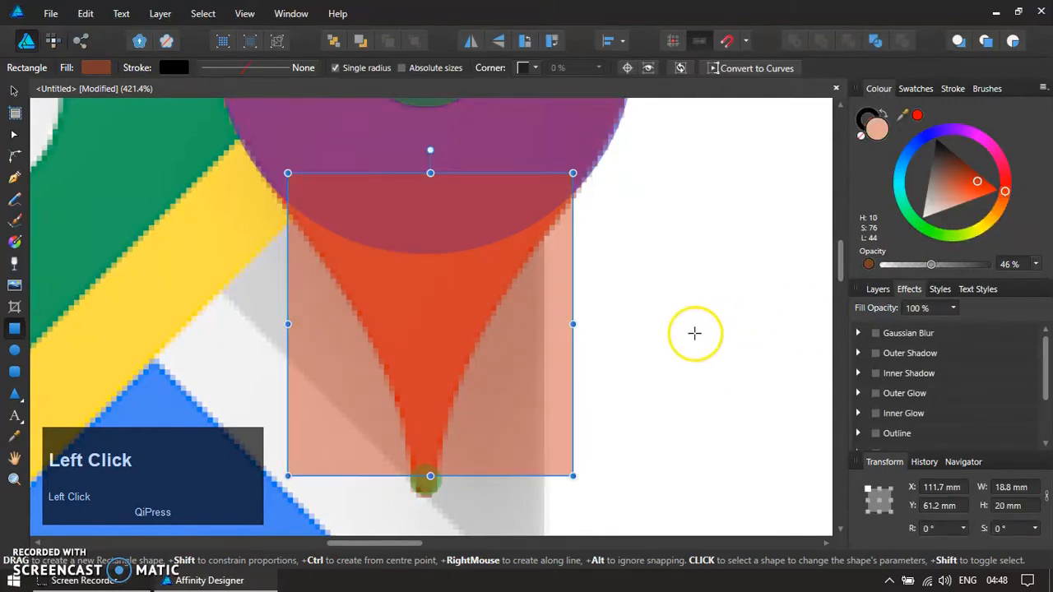
- Merge the rectangle, the tip circle and the large head circle into one shape with the Add operation
{"action": "key", "text": "v"}
{"action": "left_click", "coordinate": [679, 309]}
{"action": "left_click", "coordinate": [516, 407]}
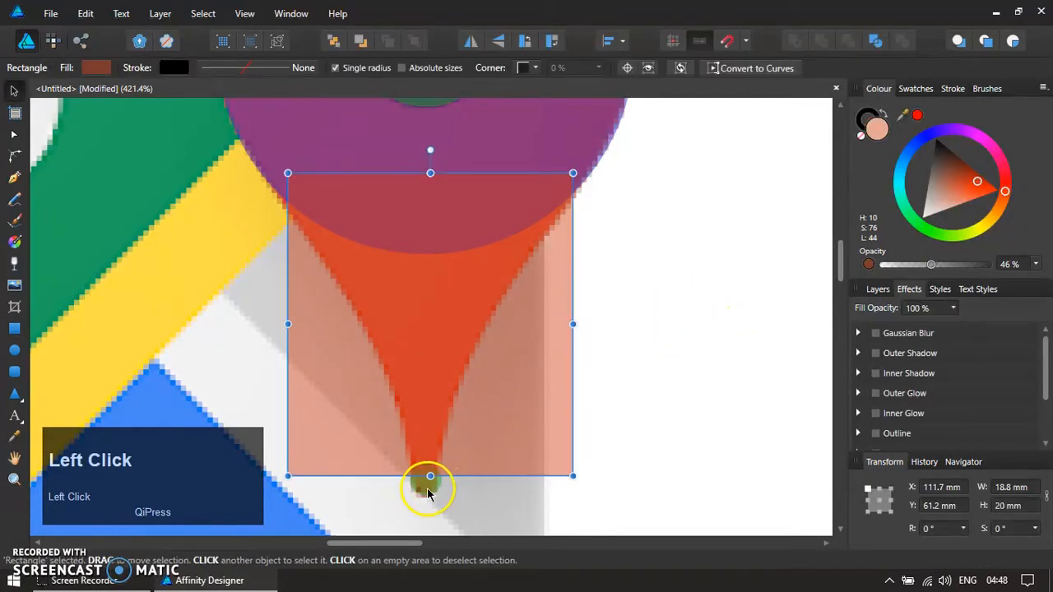
{"action": "left_click", "coordinate": [426, 491], "text": "shift"}
{"action": "left_click", "coordinate": [575, 146], "text": "shift"}
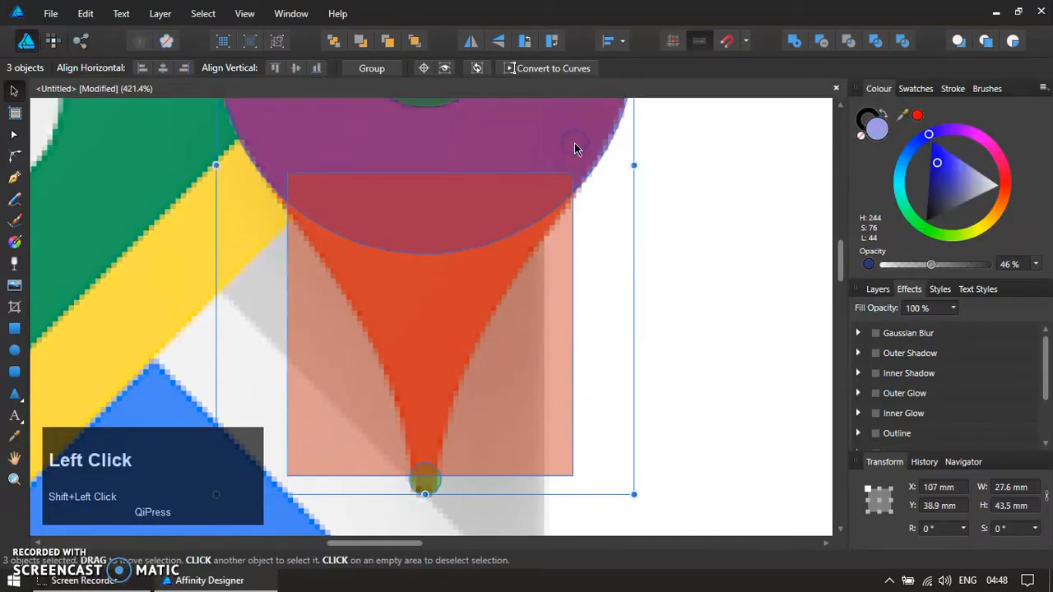
{"action": "left_click", "coordinate": [794, 40]}
{"action": "left_click", "coordinate": [683, 212]}
{"action": "scroll", "coordinate": [568, 284], "scroll_direction": "down", "scroll_amount": 3, "text": "ctrl"}
{"action": "left_click", "coordinate": [493, 323]}
{"action": "scroll", "coordinate": [487, 295], "scroll_direction": "down", "scroll_amount": 3, "text": "ctrl"}
{"action": "left_click_drag", "start_coordinate": [529, 321], "coordinate": [716, 312]}
{"action": "key", "text": "ctrl+z"}
- Delete the lower-left rectangle corner node from the merged pin shape
{"action": "scroll", "coordinate": [486, 288], "scroll_direction": "up", "scroll_amount": 3, "text": "ctrl"}
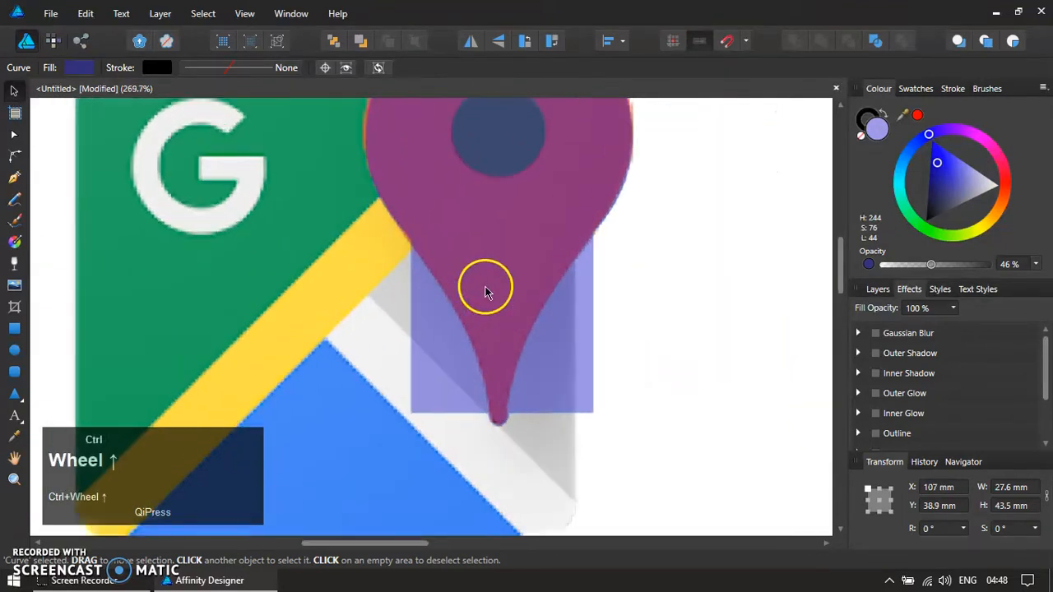
{"action": "double_click", "coordinate": [439, 277]}
{"action": "left_click_drag", "start_coordinate": [391, 359], "coordinate": [439, 439]}
{"action": "key", "text": "Delete"}
{"action": "scroll", "coordinate": [467, 424], "scroll_direction": "up", "scroll_amount": 4, "text": "ctrl"}
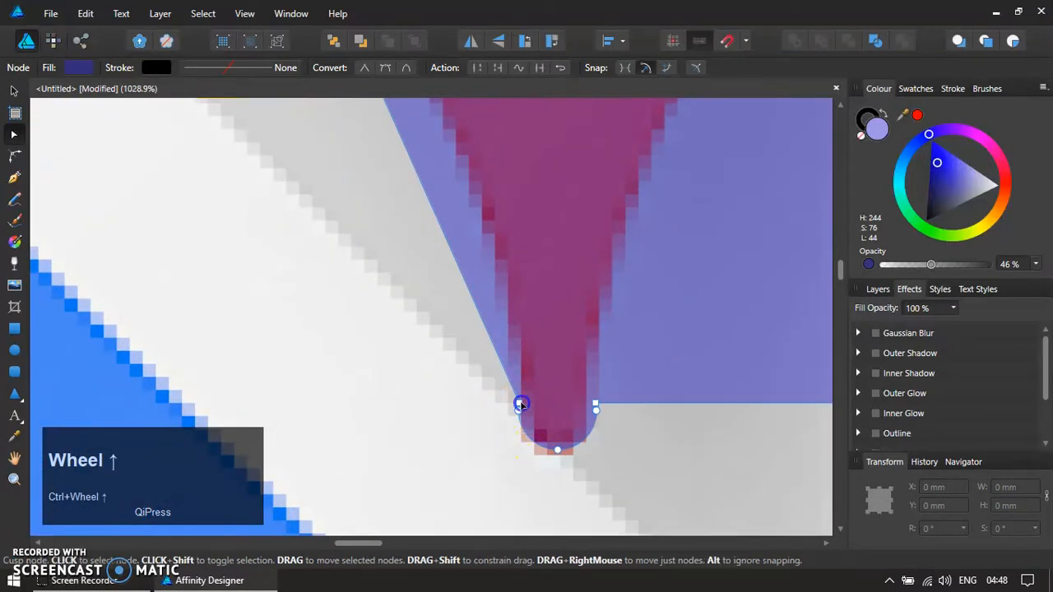
- Delete the cusp node where the pin's straight left edge meets the tip circle
{"action": "left_click", "coordinate": [520, 406]}
{"action": "key", "text": "Delete"}
{"action": "left_click_drag", "start_coordinate": [460, 292], "coordinate": [472, 379]}
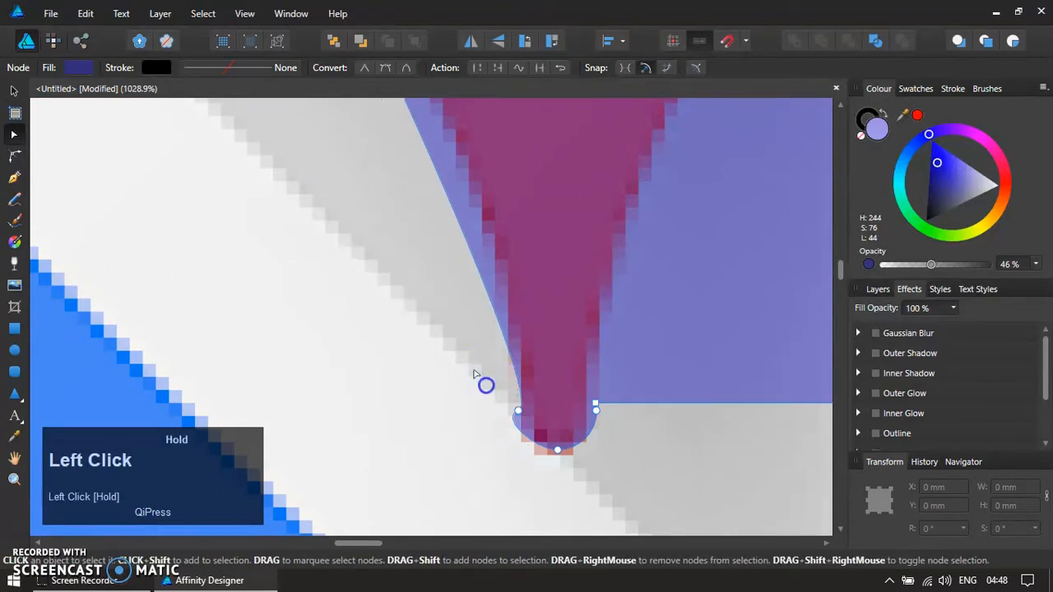
{"action": "key", "text": "ctrl+z"}
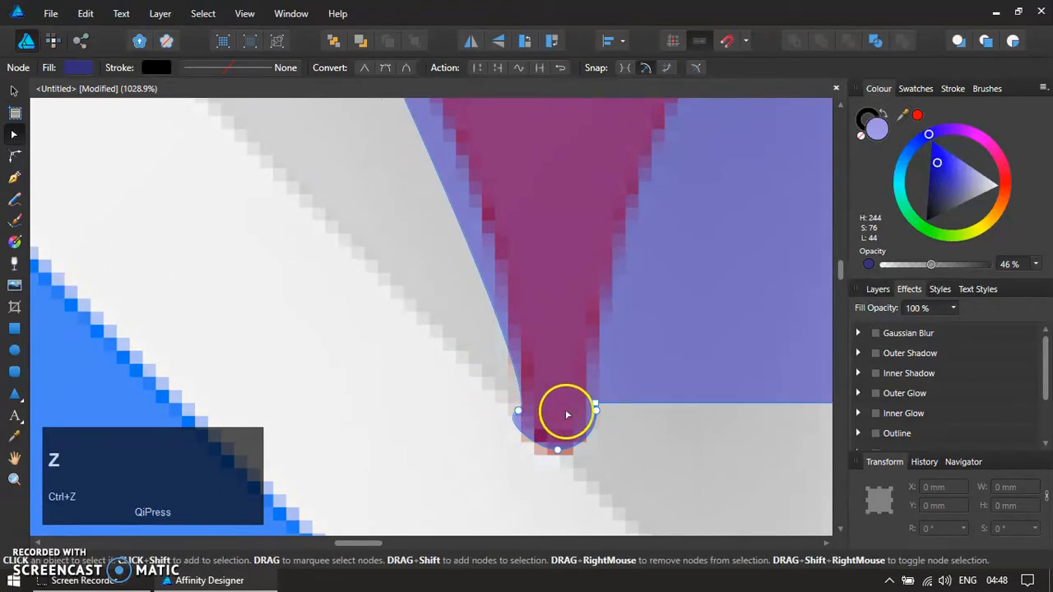
{"action": "key", "text": "ctrl+z"}
- Bend the pin's lower left edge inward so it curves down to the tip circle's left node along the reference
{"action": "left_click", "coordinate": [517, 408]}
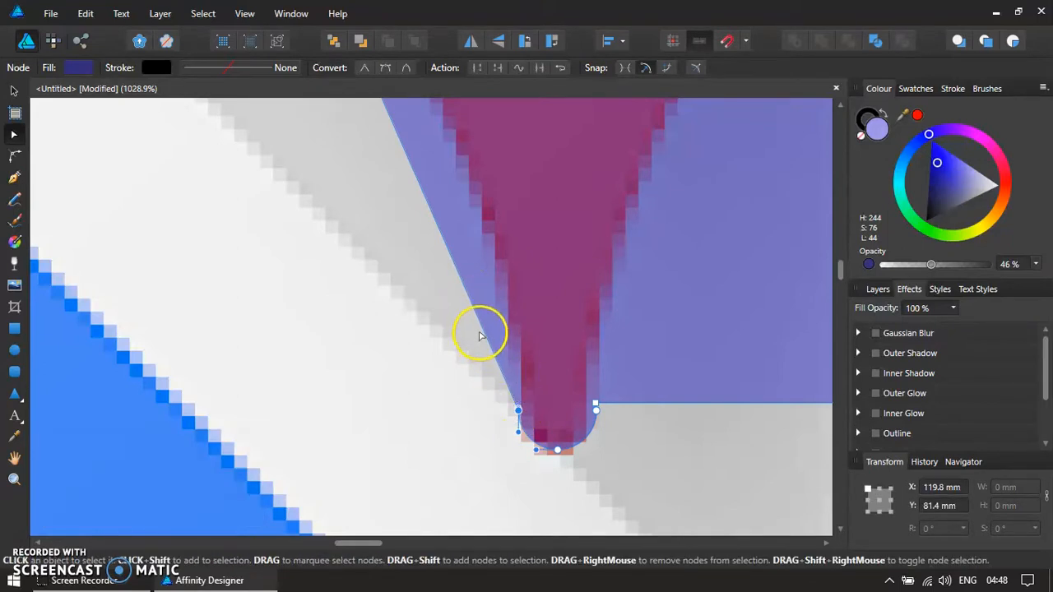
{"action": "left_click_drag", "start_coordinate": [492, 320], "coordinate": [535, 408]}
{"action": "key", "text": "ctrl+z"}
{"action": "left_click_drag", "start_coordinate": [492, 306], "coordinate": [538, 277]}
{"action": "scroll", "coordinate": [564, 365], "scroll_direction": "down", "scroll_amount": 1, "text": "ctrl"}
{"action": "scroll", "coordinate": [571, 354], "scroll_direction": "down", "scroll_amount": 1, "text": "ctrl"}
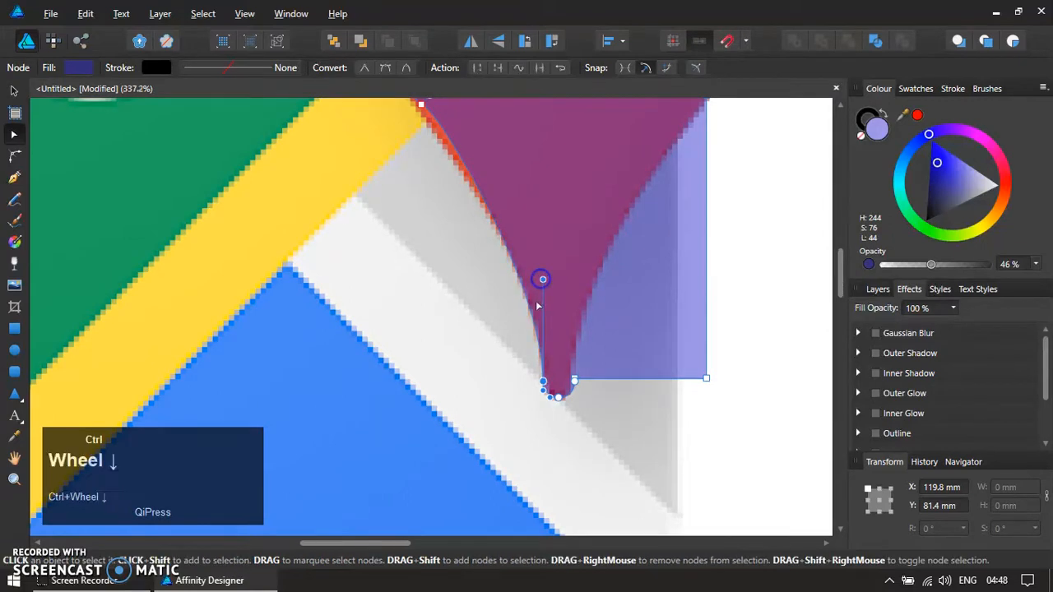
- Delete the cusp node on the pin's left edge just below where the head circle ends
{"action": "scroll", "coordinate": [538, 279], "scroll_direction": "down", "scroll_amount": 1, "text": "ctrl"}
{"action": "scroll", "coordinate": [461, 163], "scroll_direction": "up", "scroll_amount": 1, "text": "ctrl"}
{"action": "left_click", "coordinate": [419, 154]}
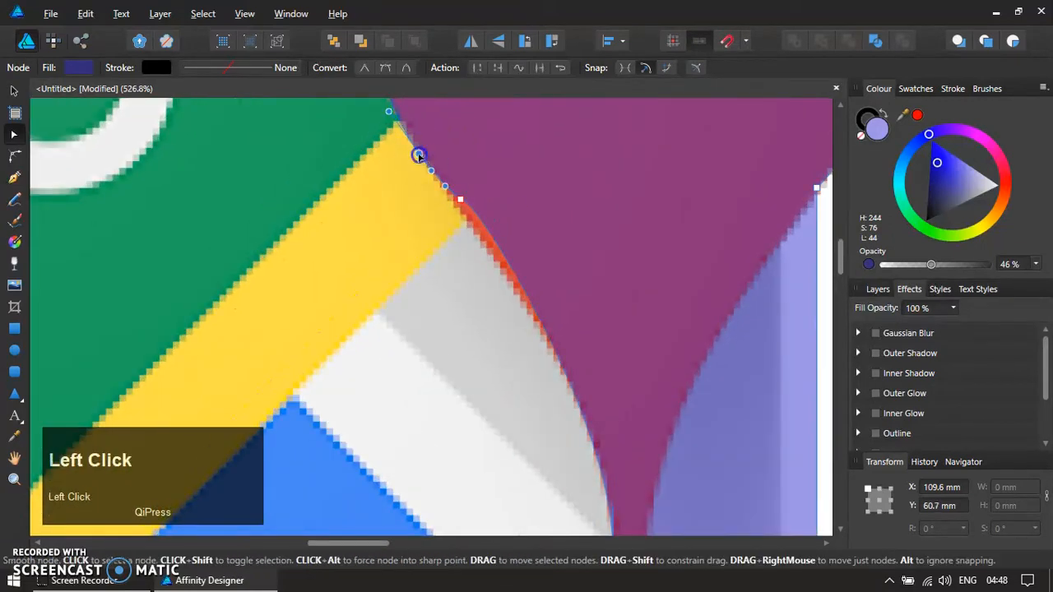
{"action": "left_click_drag", "start_coordinate": [419, 243], "coordinate": [493, 183]}
{"action": "key", "text": "Delete"}
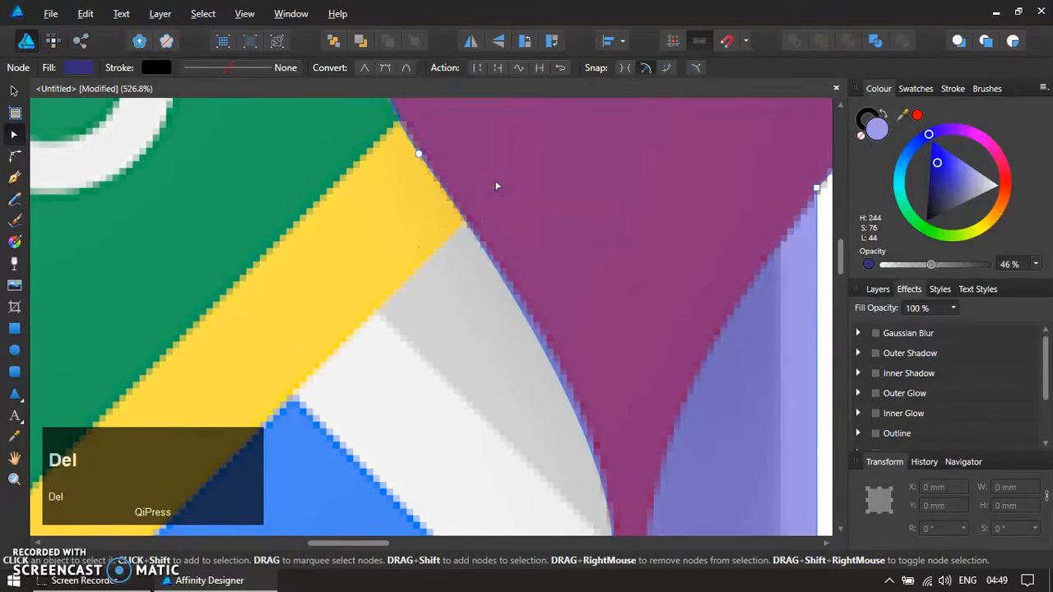
- Lengthen the curve handle above the tip's left node so the pin's left edge follows the reference, and deselect the shape
{"action": "scroll", "coordinate": [570, 332], "scroll_direction": "down", "scroll_amount": 1, "text": "ctrl"}
{"action": "left_click_drag", "start_coordinate": [614, 468], "coordinate": [611, 469]}
{"action": "left_click_drag", "start_coordinate": [598, 383], "coordinate": [726, 348]}
{"action": "scroll", "coordinate": [673, 422], "scroll_direction": "up", "scroll_amount": 1, "text": "ctrl"}
{"action": "key", "text": "ctrl+z"}
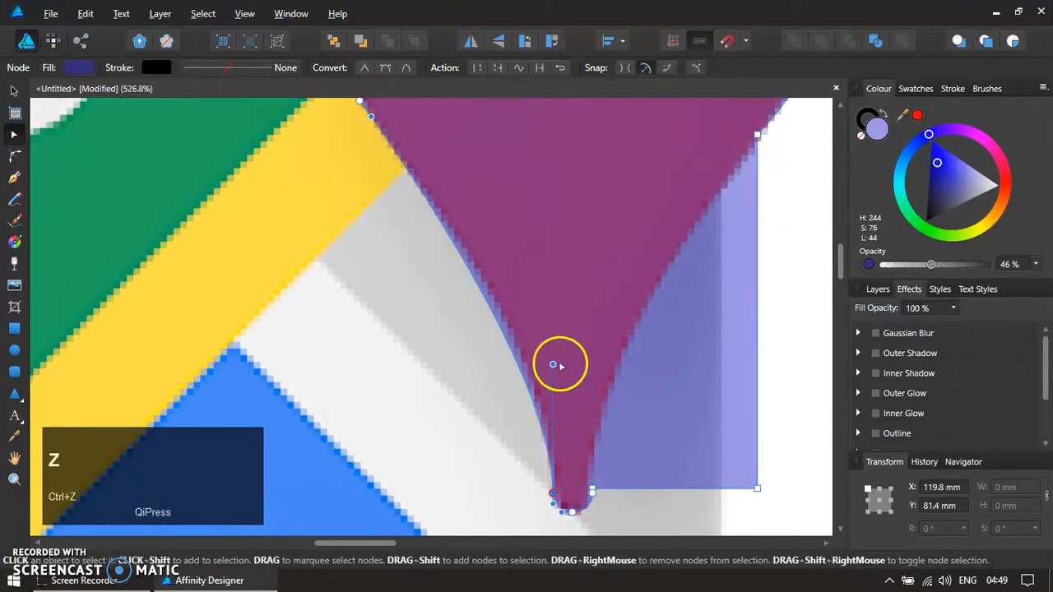
{"action": "left_click_drag", "start_coordinate": [555, 365], "coordinate": [555, 340]}
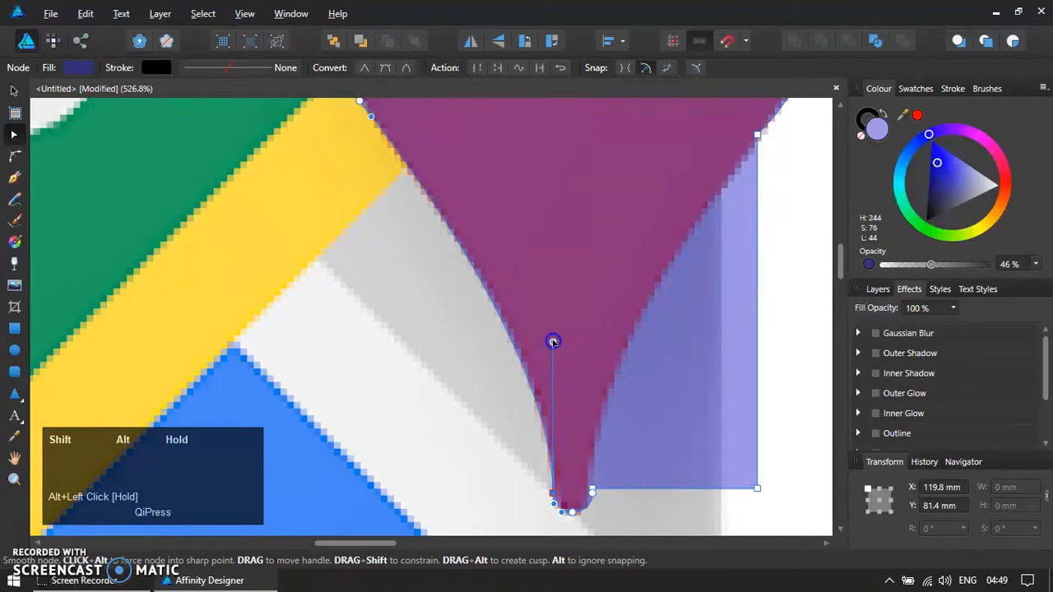
{"action": "left_click_drag", "start_coordinate": [559, 332], "coordinate": [557, 334]}
{"action": "scroll", "coordinate": [486, 348], "scroll_direction": "down", "scroll_amount": 4}
{"action": "left_click", "coordinate": [653, 442]}
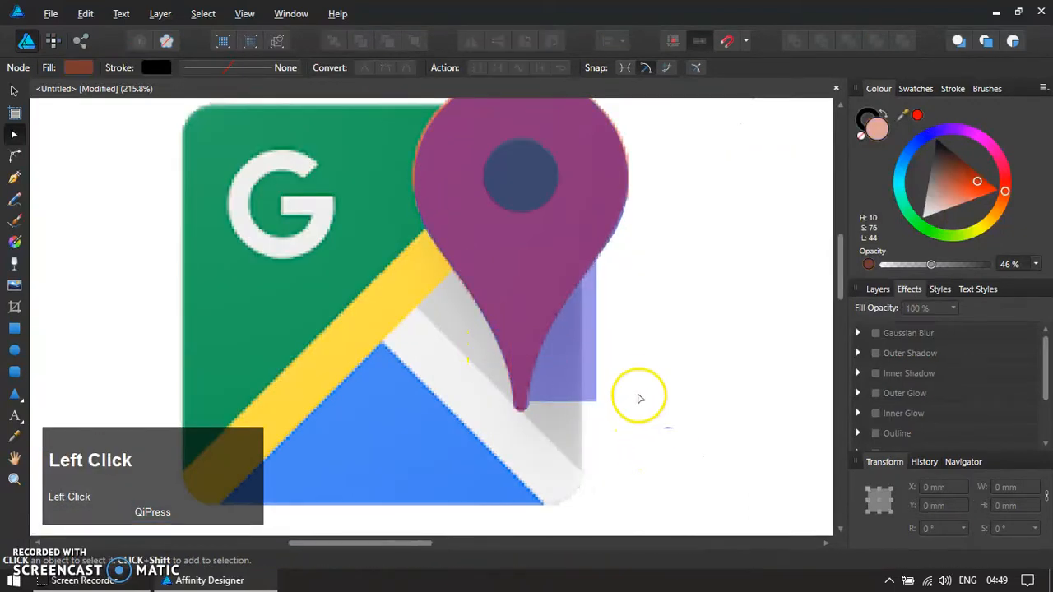
- Try covering the pin's right half with a rectangle drawn from near its vertical centre line, and delete the rectangle
{"action": "scroll", "coordinate": [596, 332], "scroll_direction": "down", "scroll_amount": 2}
{"action": "scroll", "coordinate": [575, 254], "scroll_direction": "up", "scroll_amount": 2}
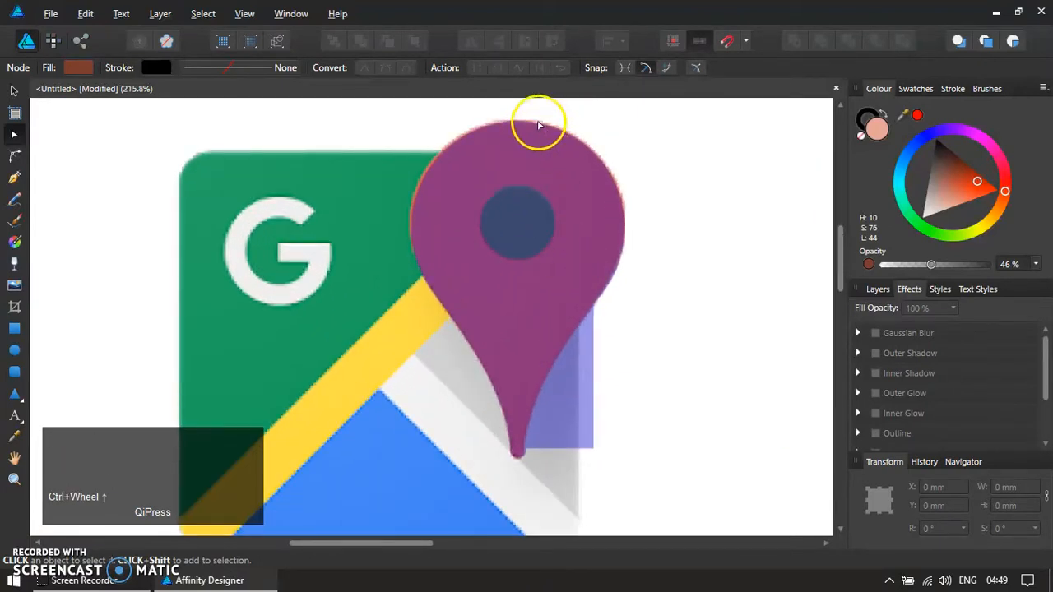
{"action": "key", "text": "m"}
{"action": "mouse_move", "coordinate": [515, 105]}
{"action": "left_mouse_down"}
{"action": "mouse_move", "coordinate": [623, 223]}
{"action": "mouse_move", "coordinate": [730, 521]}
{"action": "left_mouse_up"}
{"action": "key", "text": "z"}
{"action": "left_click_drag", "start_coordinate": [482, 425], "coordinate": [572, 492]}
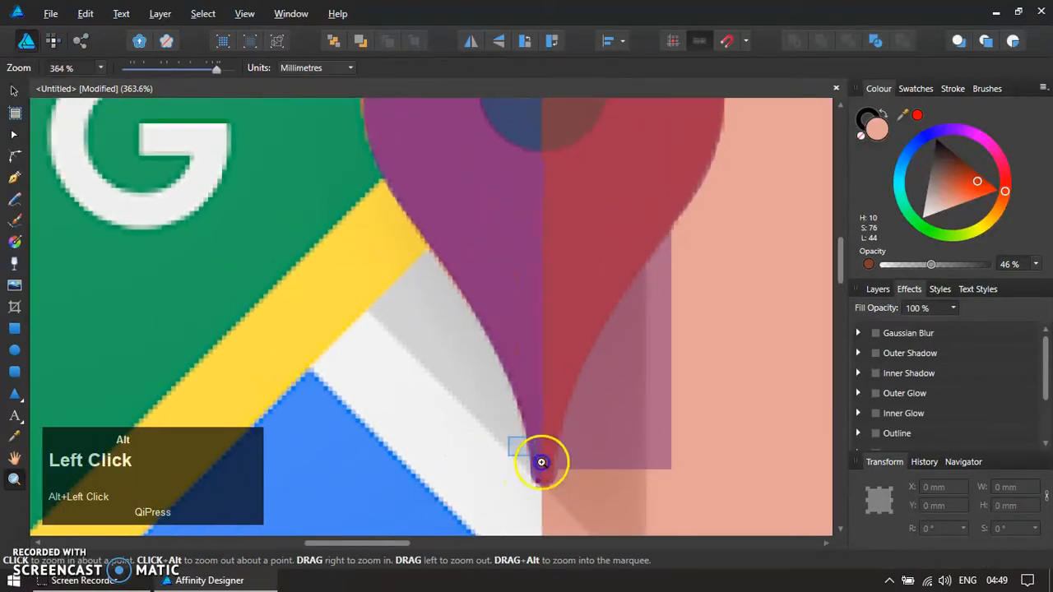
{"action": "left_click_drag", "start_coordinate": [507, 437], "coordinate": [606, 519]}
{"action": "key", "text": "v"}
{"action": "left_click_drag", "start_coordinate": [445, 416], "coordinate": [504, 417]}
{"action": "left_click", "coordinate": [360, 330]}
{"action": "scroll", "coordinate": [452, 389], "scroll_direction": "down", "scroll_amount": 5, "text": "ctrl"}
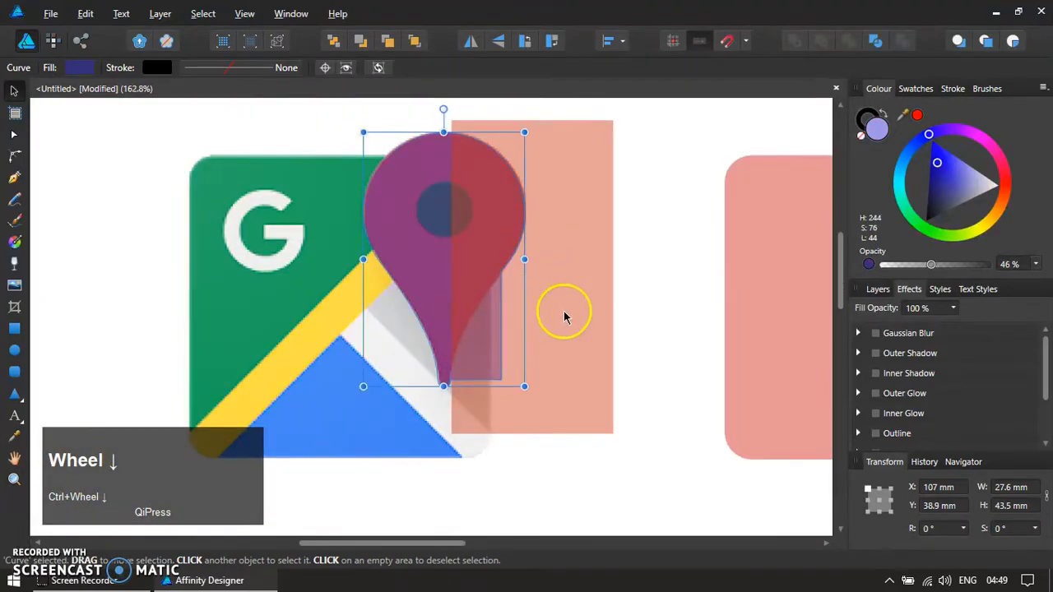
{"action": "left_click", "coordinate": [564, 313]}
{"action": "key", "text": "Delete"}
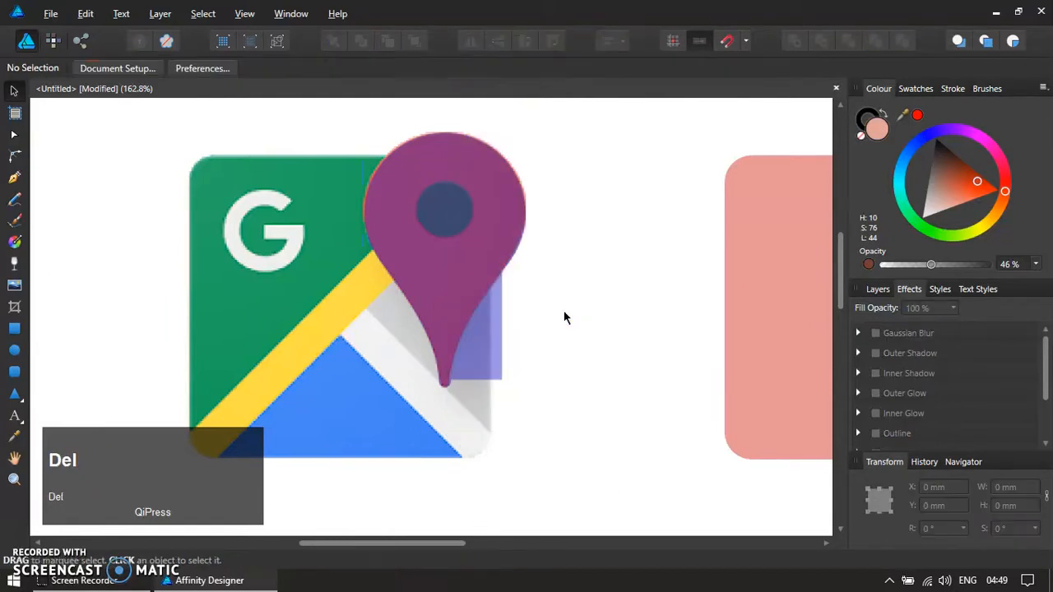
- Try reducing the pin to its left half by deleting the right-side nodes and the tip circle's right node
{"action": "left_click", "coordinate": [517, 207]}
{"action": "double_click", "coordinate": [513, 214]}
{"action": "left_click_drag", "start_coordinate": [549, 169], "coordinate": [462, 394]}
{"action": "key", "text": "Delete"}
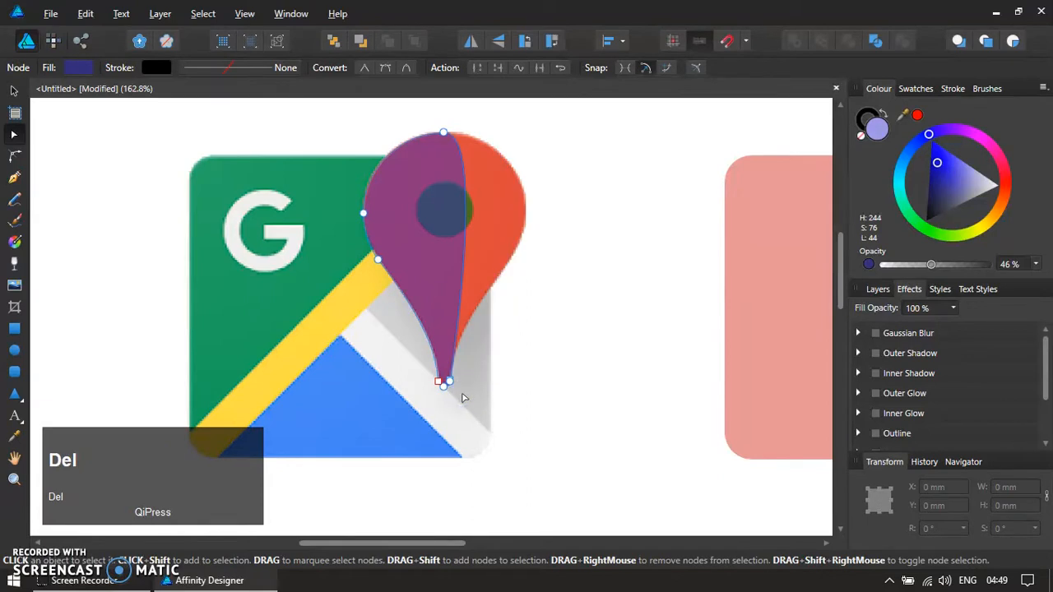
{"action": "scroll", "coordinate": [462, 384], "scroll_direction": "up", "scroll_amount": 6, "text": "ctrl"}
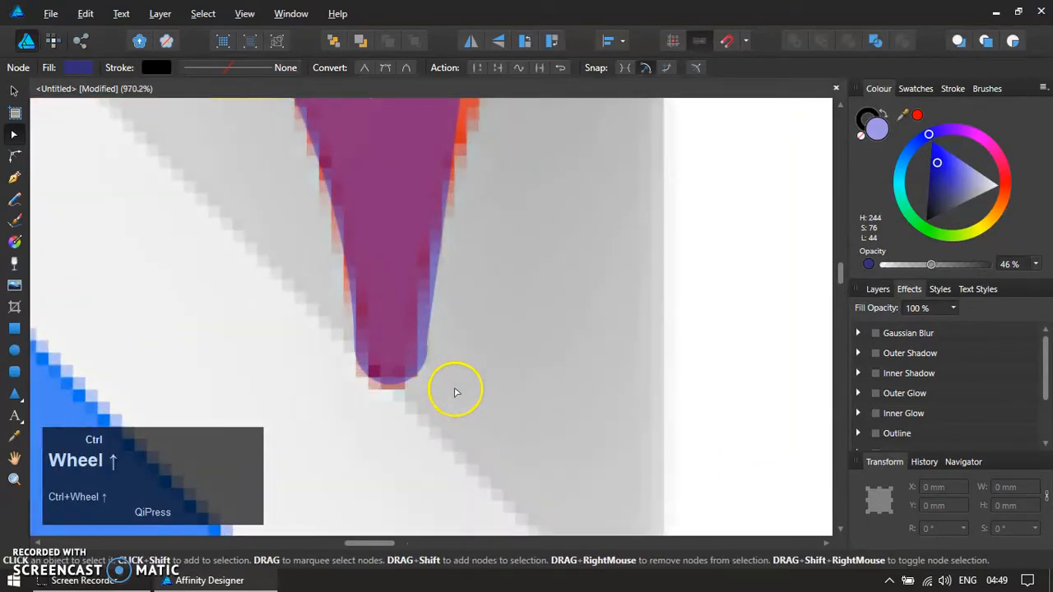
{"action": "left_click", "coordinate": [409, 365]}
{"action": "key", "text": "Delete"}
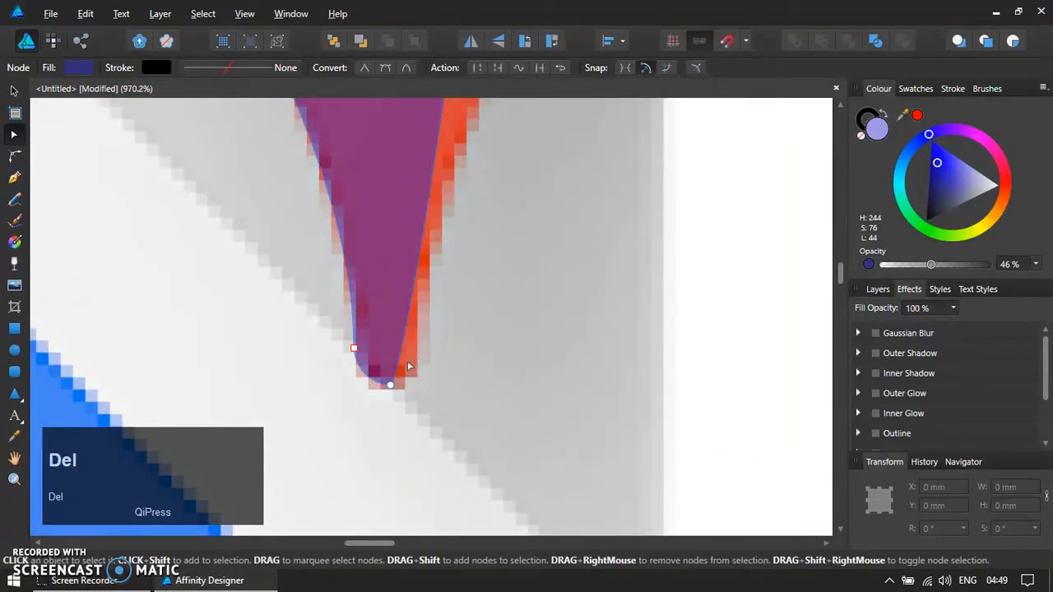
- Try flattening the half pin's bulging right edge by adding a node midway along it and deleting that node
{"action": "scroll", "coordinate": [411, 353], "scroll_direction": "down", "scroll_amount": 5, "text": "ctrl"}
{"action": "scroll", "coordinate": [428, 286], "scroll_direction": "up", "scroll_amount": 3, "text": "ctrl"}
{"action": "scroll", "coordinate": [427, 285], "scroll_direction": "down", "scroll_amount": 4, "text": "ctrl"}
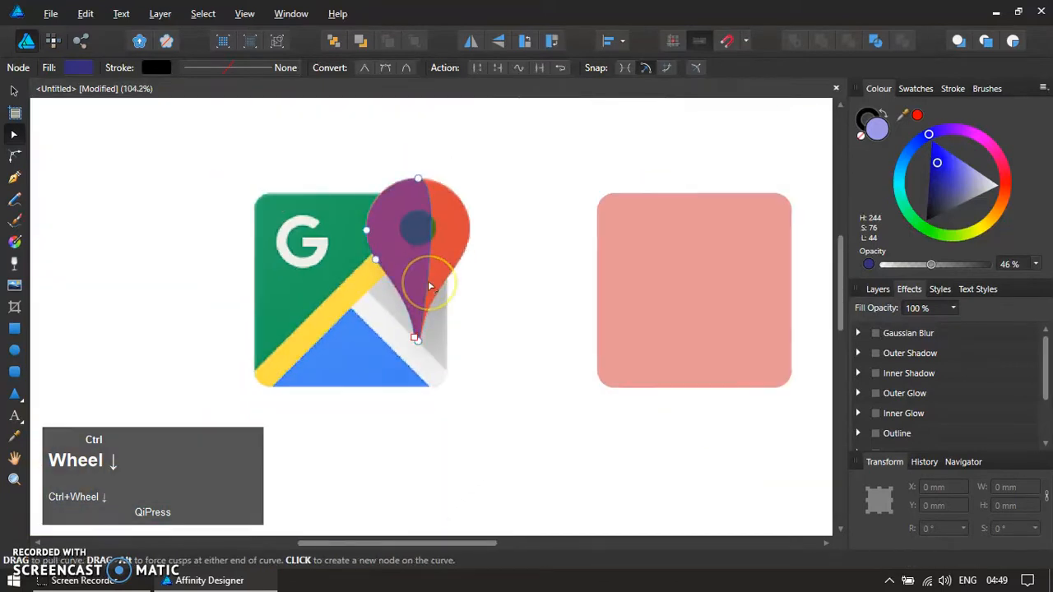
{"action": "left_click", "coordinate": [431, 224]}
{"action": "left_click", "coordinate": [447, 224]}
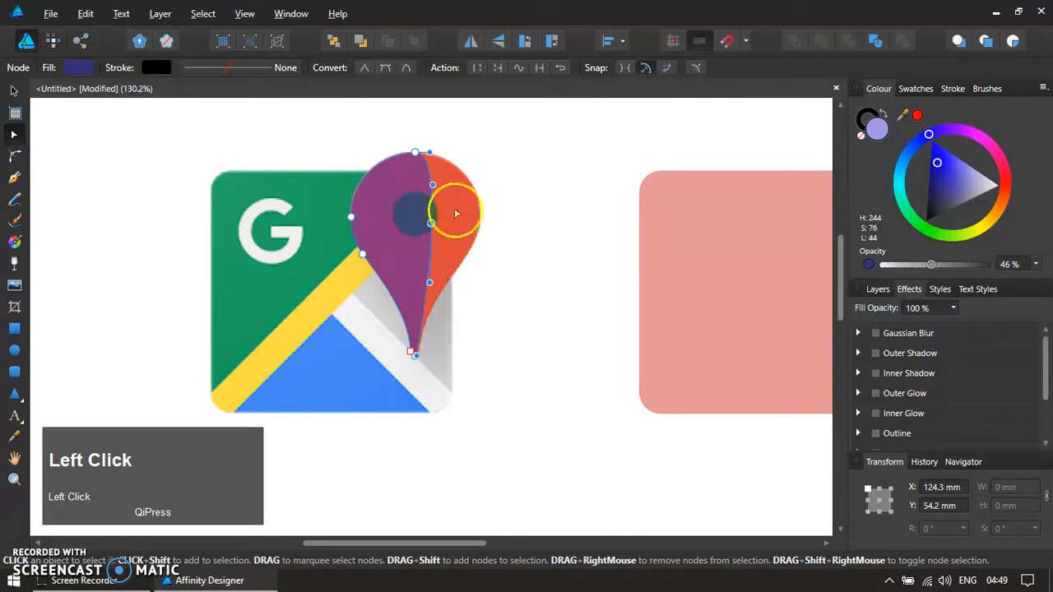
{"action": "key", "text": "Delete"}
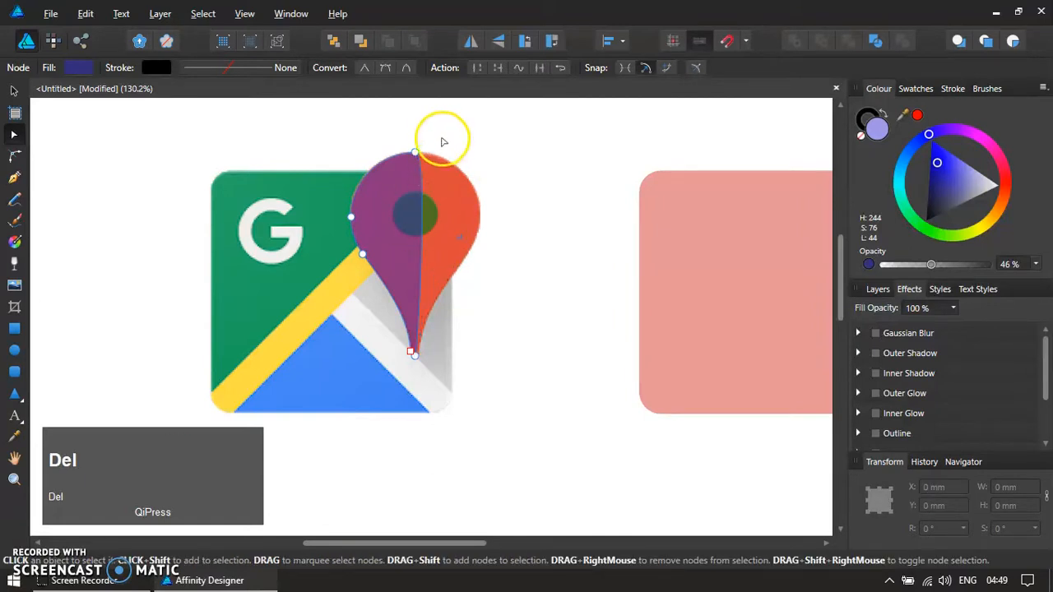
- Try straightening the half pin's right edge further by adding and deleting another node at the centre dot's height
{"action": "left_click", "coordinate": [421, 209]}
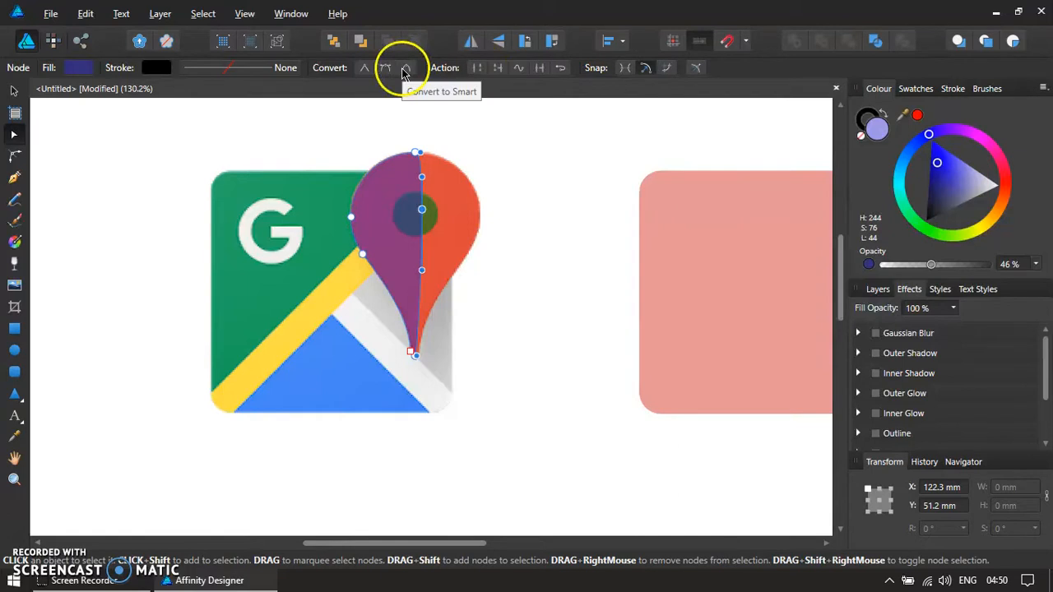
{"action": "scroll", "coordinate": [401, 184], "scroll_direction": "up", "scroll_amount": 2, "text": "ctrl"}
{"action": "left_click_drag", "start_coordinate": [412, 123], "coordinate": [468, 160]}
{"action": "left_click_drag", "start_coordinate": [409, 198], "coordinate": [467, 247]}
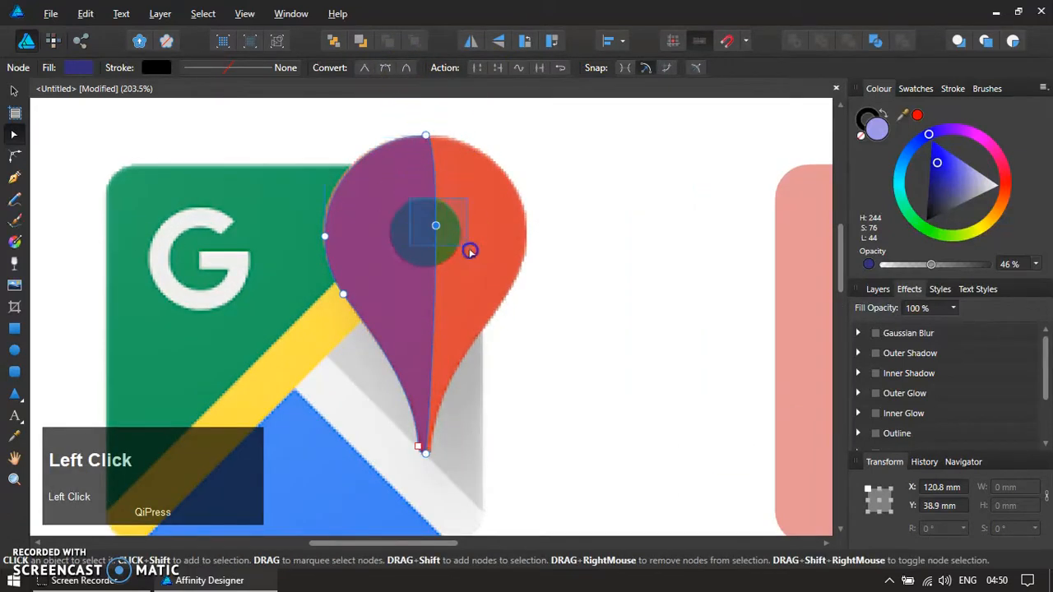
{"action": "key", "text": "Delete"}
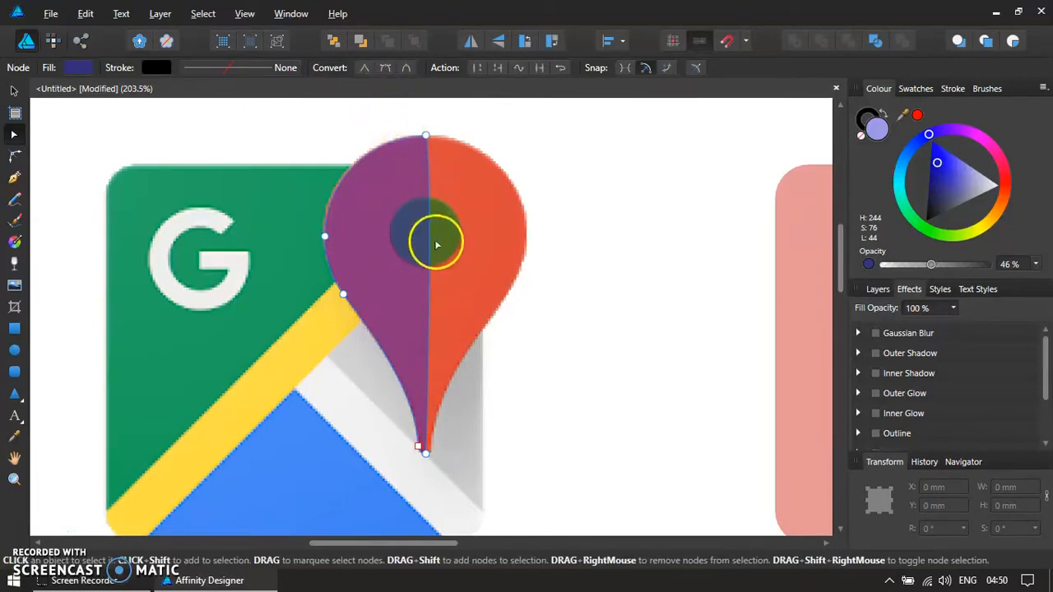
- Check the half pin's top node, and undo the node edits back to the full pin with its rectangular corner
{"action": "left_click", "coordinate": [428, 134]}
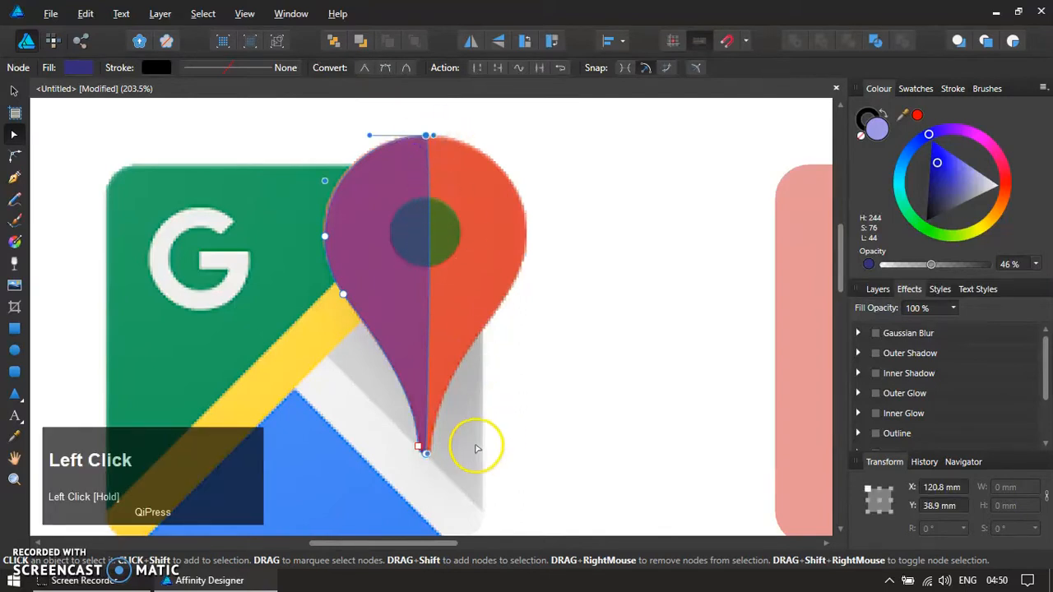
{"action": "left_click", "coordinate": [13, 92]}
{"action": "key", "text": "ctrl+z"}
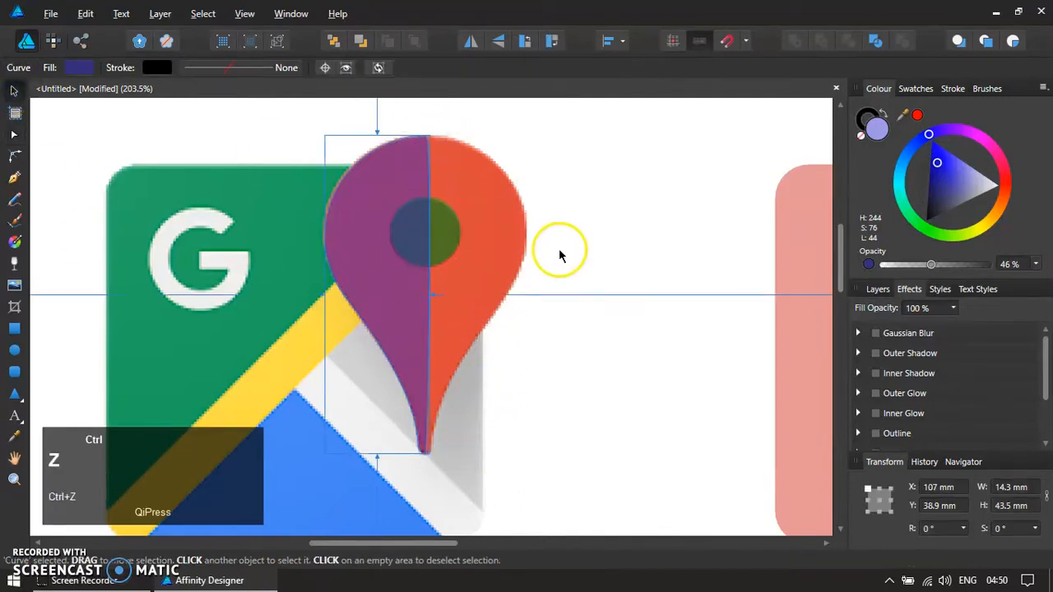
{"action": "key", "text": "ctrl+z"}
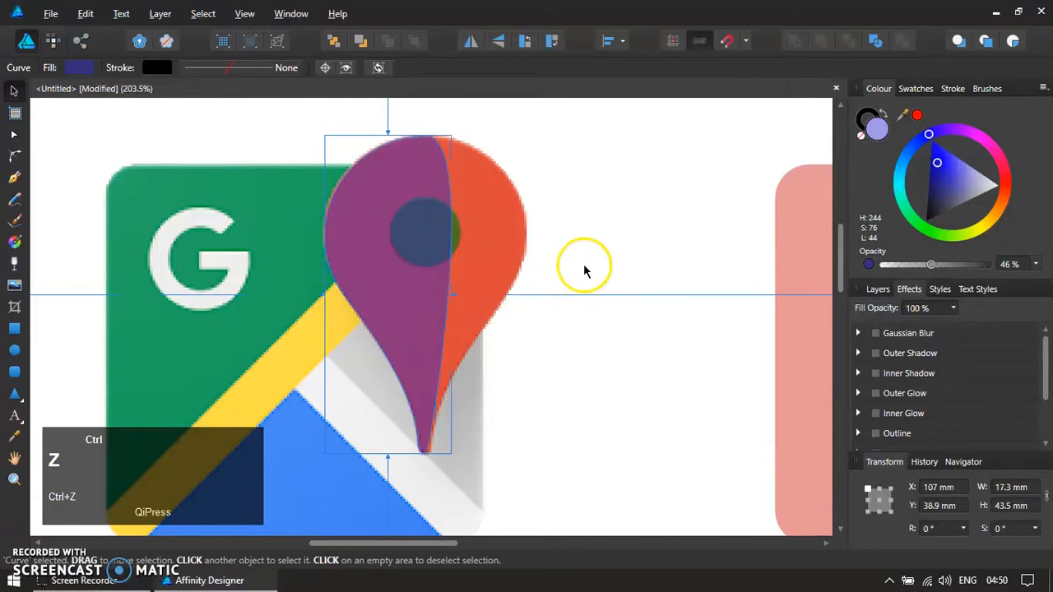
{"action": "left_click", "coordinate": [599, 218]}
{"action": "key", "text": "ctrl+z"}
{"action": "key", "text": "ctrl+z"}
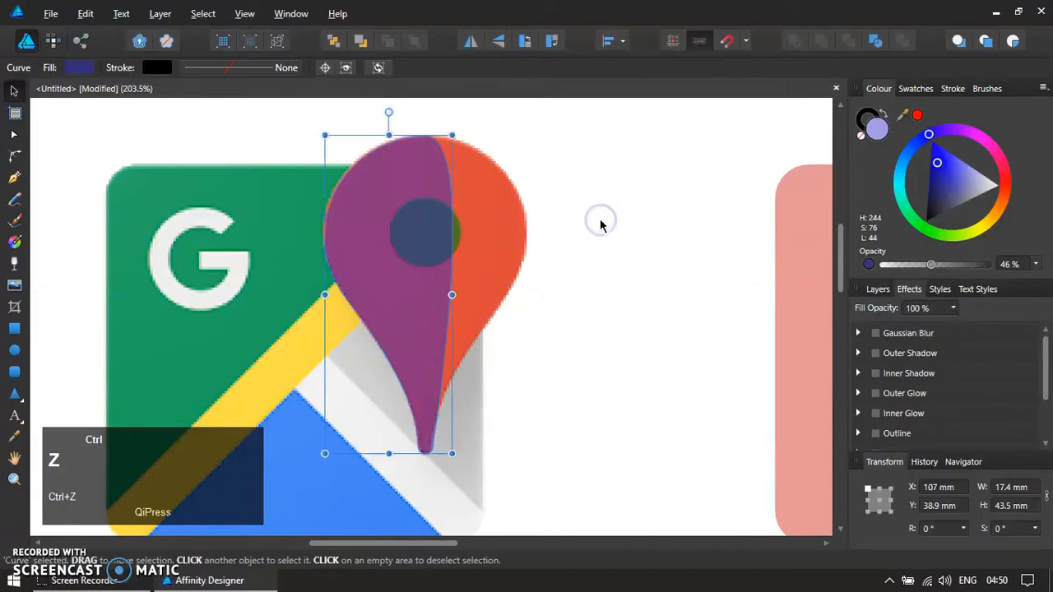
{"action": "left_click", "coordinate": [622, 251]}
{"action": "left_click", "coordinate": [482, 263]}
{"action": "left_click", "coordinate": [631, 304]}
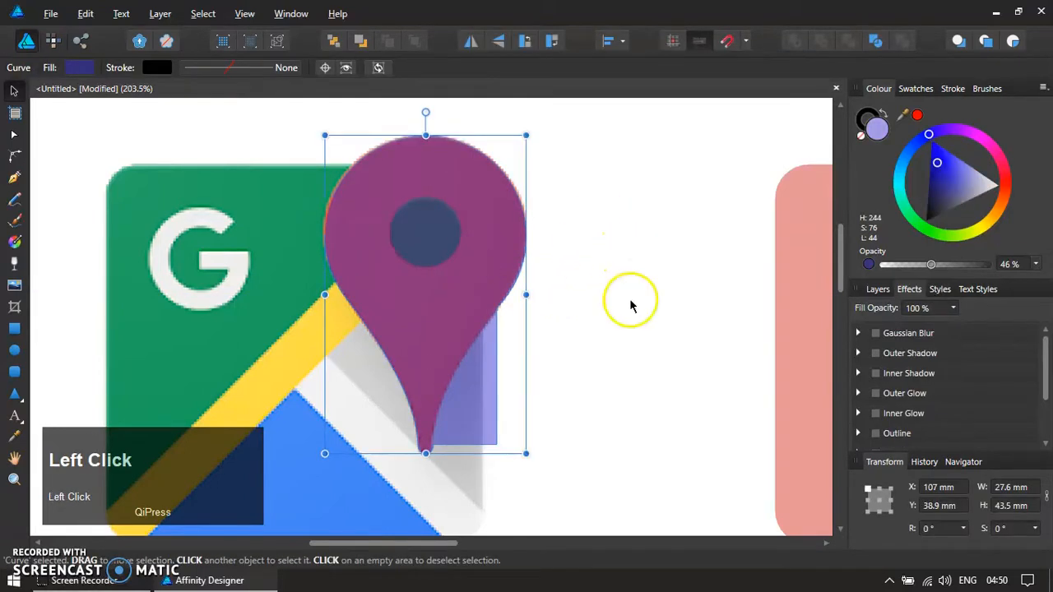
- Look up the pin's width and calculate half of it in Calculator as 27.6 / 2, then return to the drawing
{"action": "left_click", "coordinate": [1010, 490]}
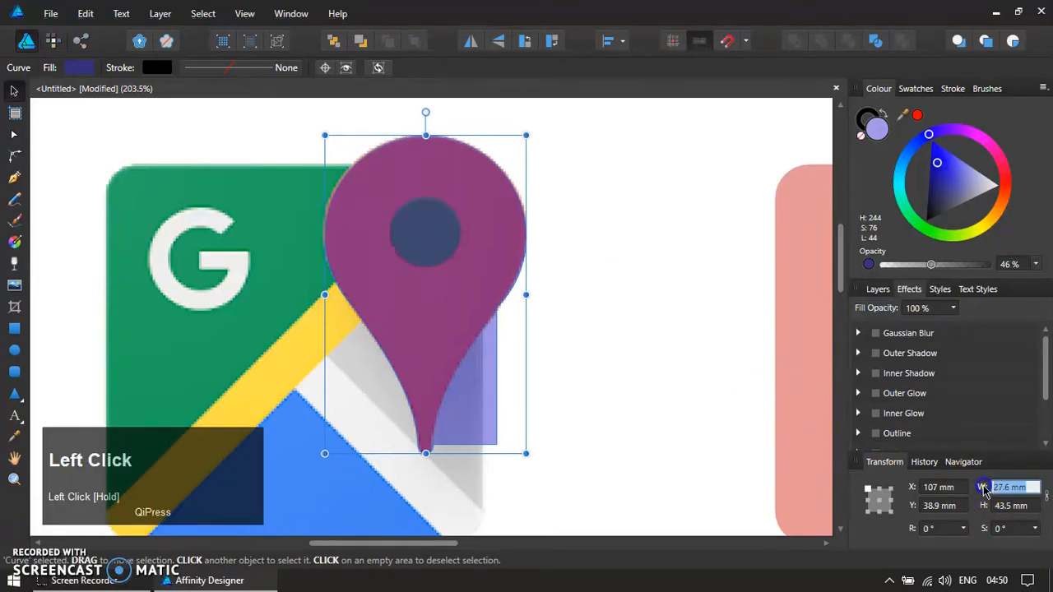
{"action": "left_click", "coordinate": [635, 381]}
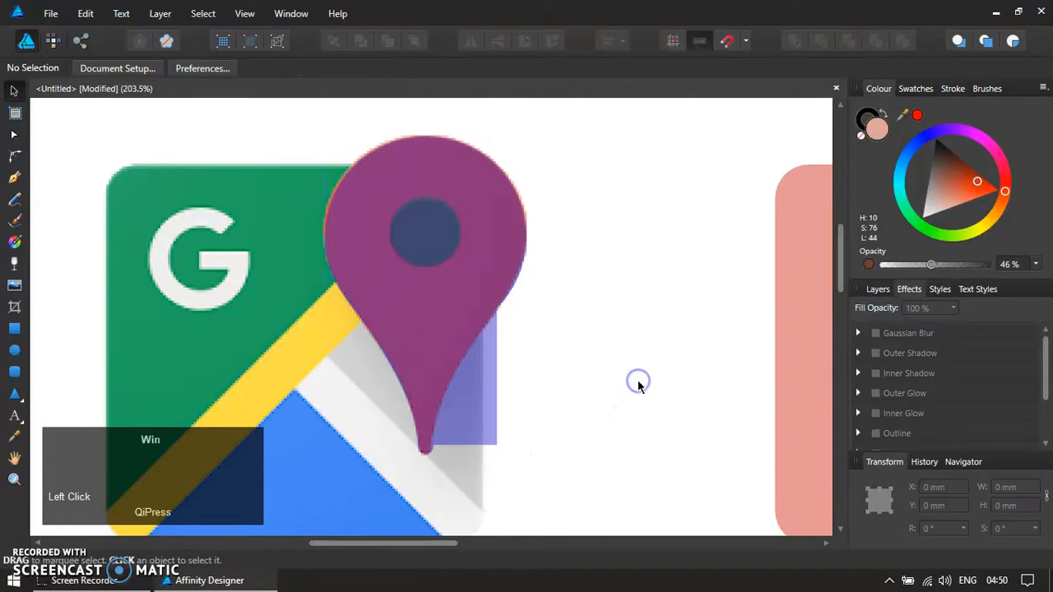
{"action": "key", "text": "super+r"}
{"action": "type", "text": "calc"}
{"action": "key", "text": "Return"}
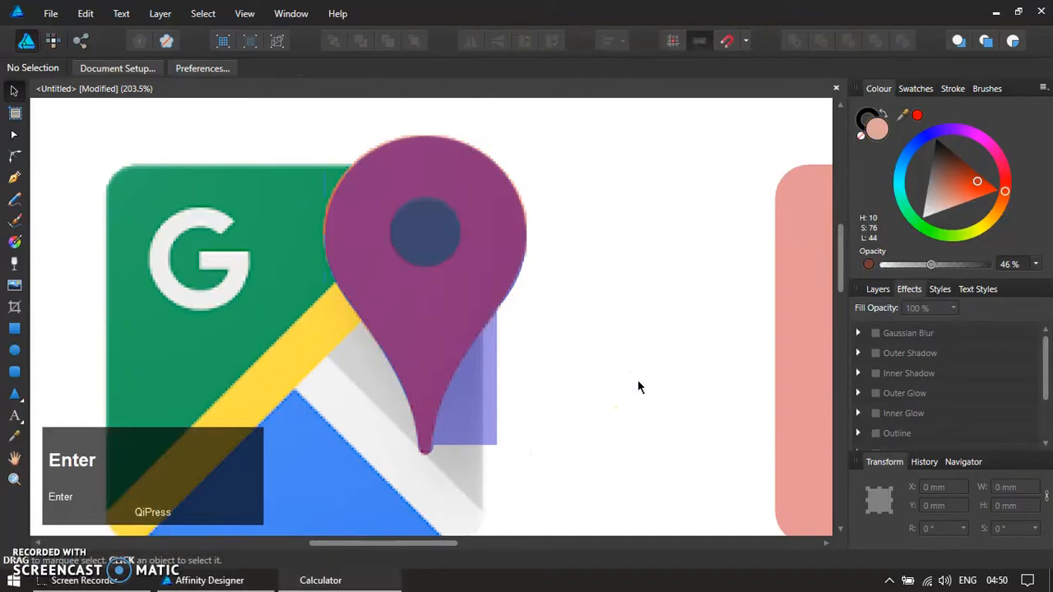
{"action": "type", "text": "27."}
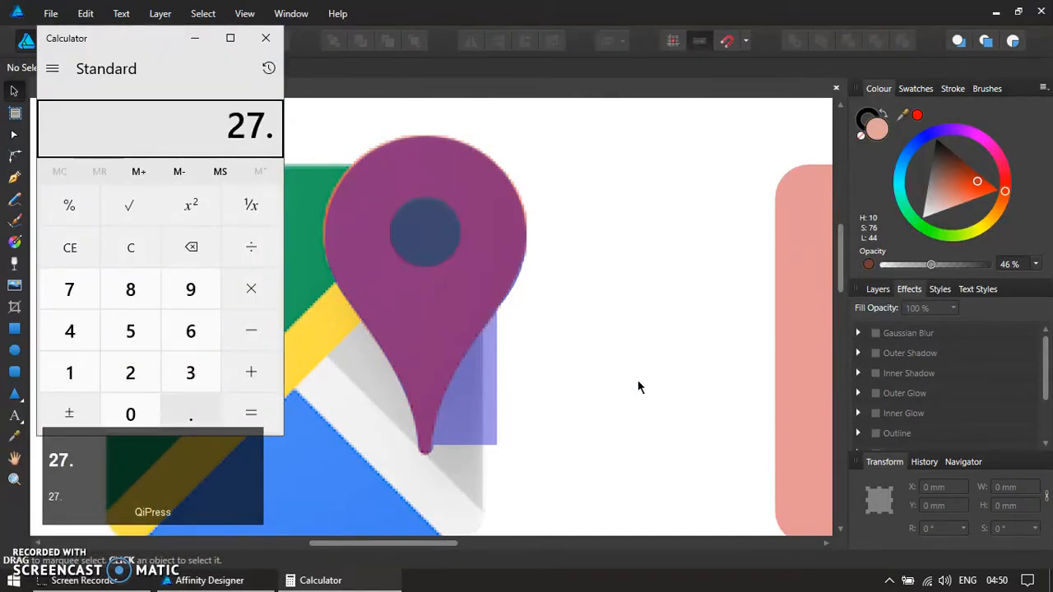
{"action": "type", "text": "6/2"}
{"action": "key", "text": "Return"}
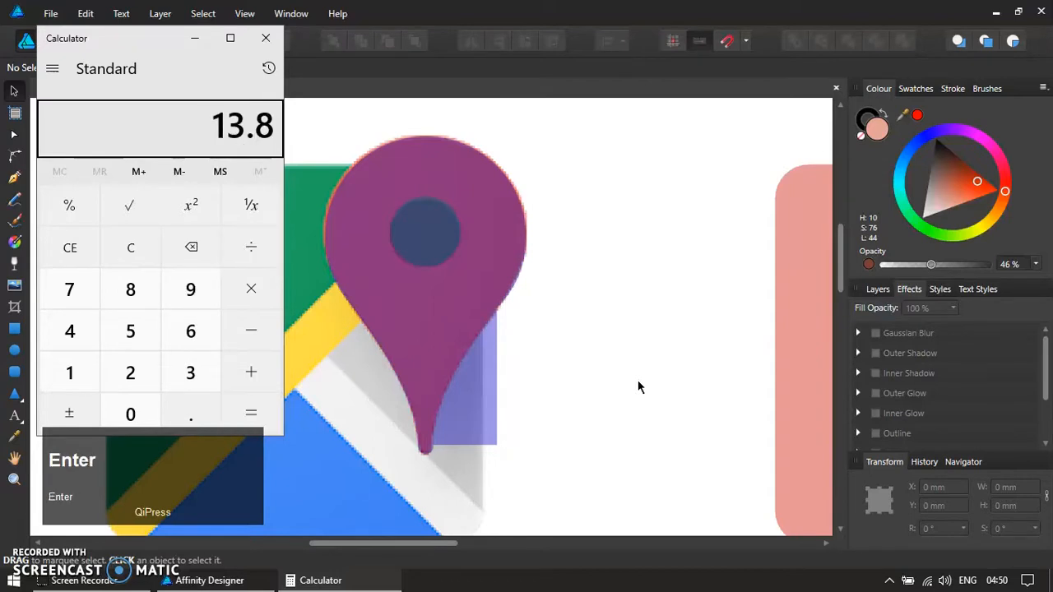
{"action": "left_click", "coordinate": [268, 37]}
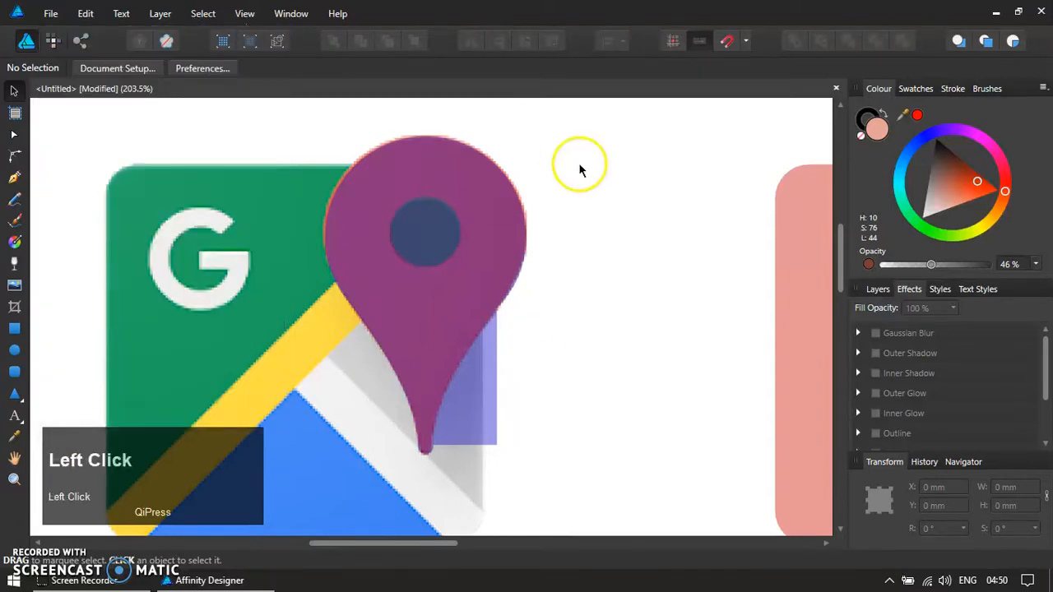
- Draw a rectangle about 27.8 mm tall in the empty space right of the pin and set its width to 13.8 mm
{"action": "key", "text": "r"}
{"action": "key", "text": "m"}
{"action": "left_click_drag", "start_coordinate": [561, 157], "coordinate": [677, 358]}
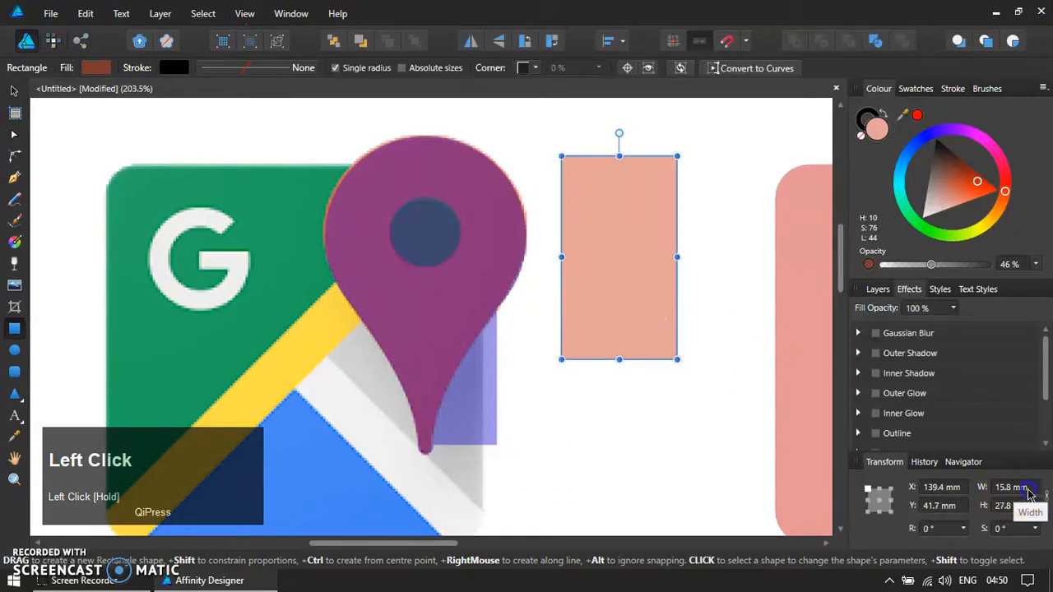
{"action": "type", "text": "13.8"}
{"action": "key", "text": "Return"}
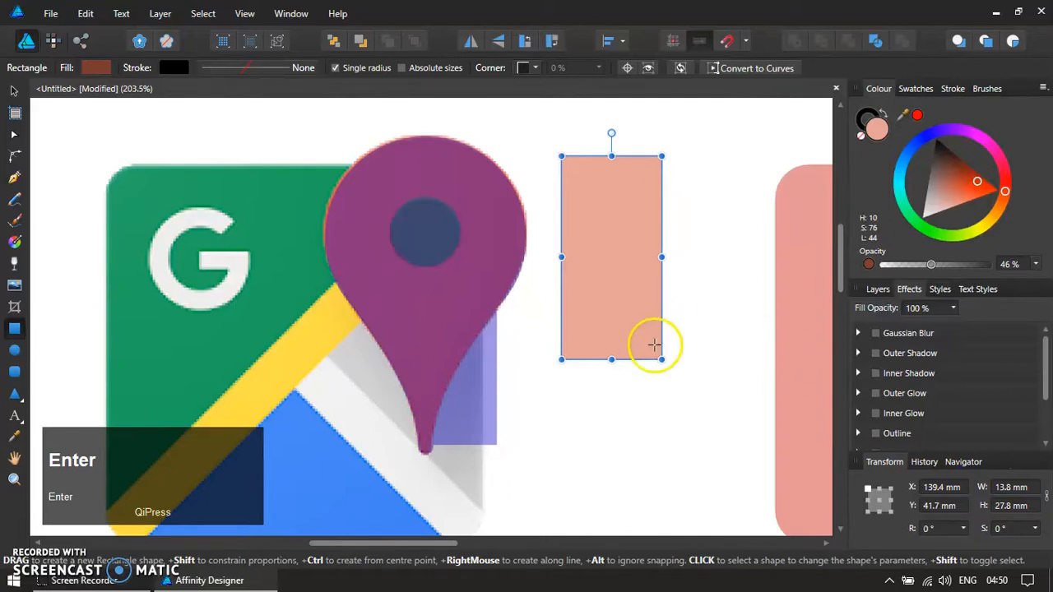
- Move the rectangle onto the pin and align its right edge with the pin's right edge
{"action": "left_click", "coordinate": [688, 428]}
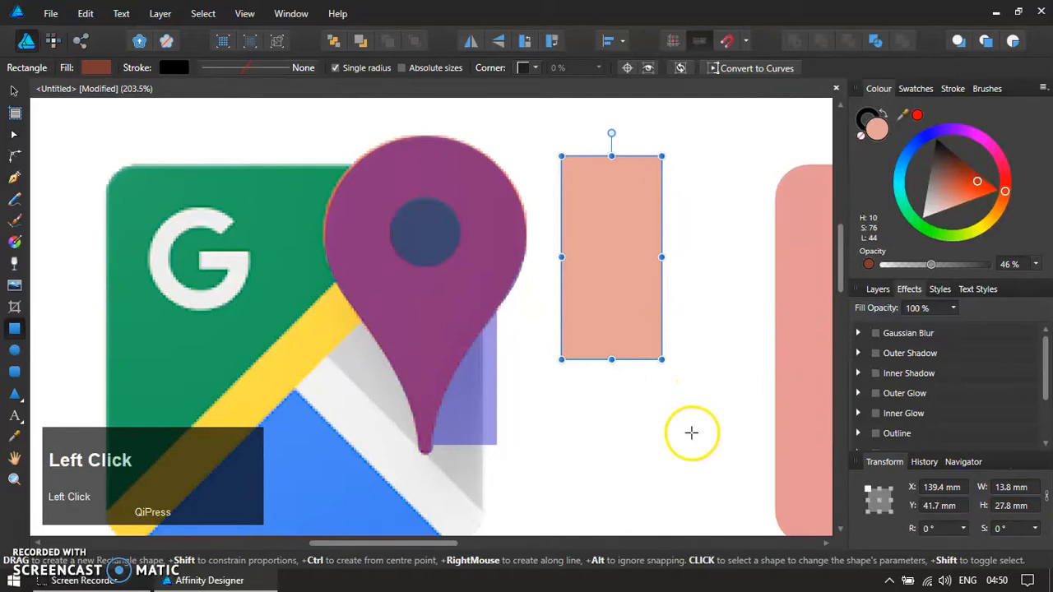
{"action": "left_click", "coordinate": [630, 315]}
{"action": "left_click_drag", "start_coordinate": [630, 315], "coordinate": [456, 303]}
{"action": "left_click", "coordinate": [508, 224], "text": "shift"}
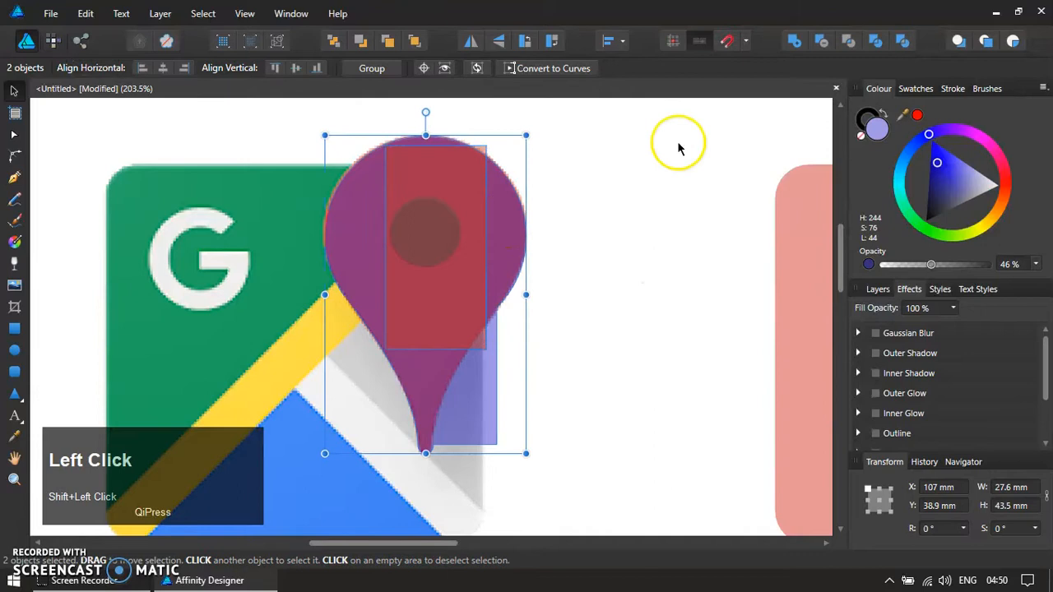
{"action": "left_click", "coordinate": [615, 42]}
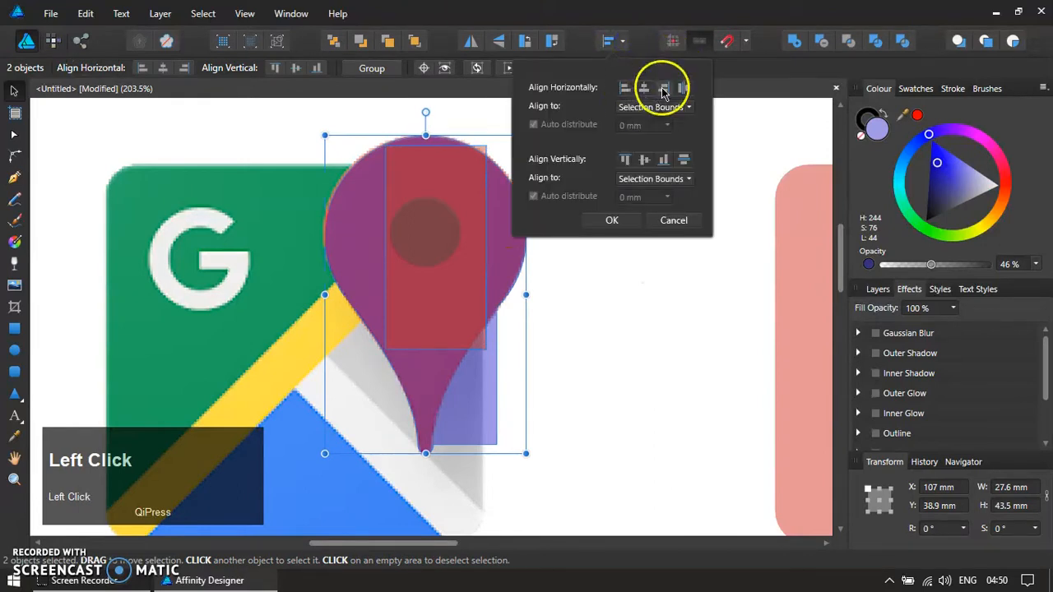
{"action": "left_click", "coordinate": [665, 88]}
{"action": "left_click", "coordinate": [626, 224]}
{"action": "left_click", "coordinate": [615, 287]}
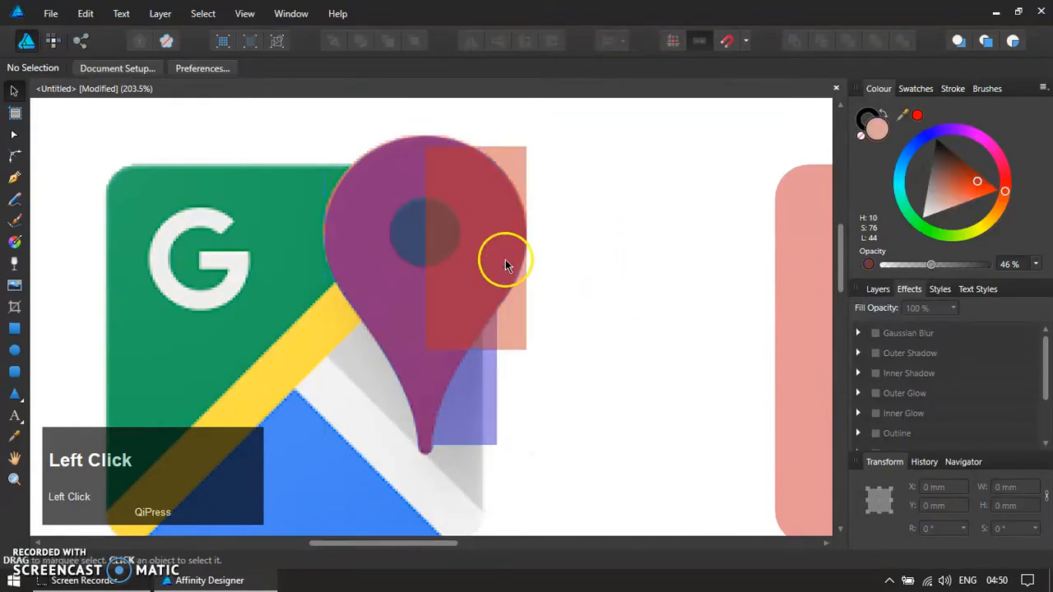
- Stretch the rectangle past the pin's upper, lower and right edges to about 27.5 mm wide and 53.7 mm tall
{"action": "left_click", "coordinate": [505, 261]}
{"action": "left_click_drag", "start_coordinate": [480, 360], "coordinate": [477, 495]}
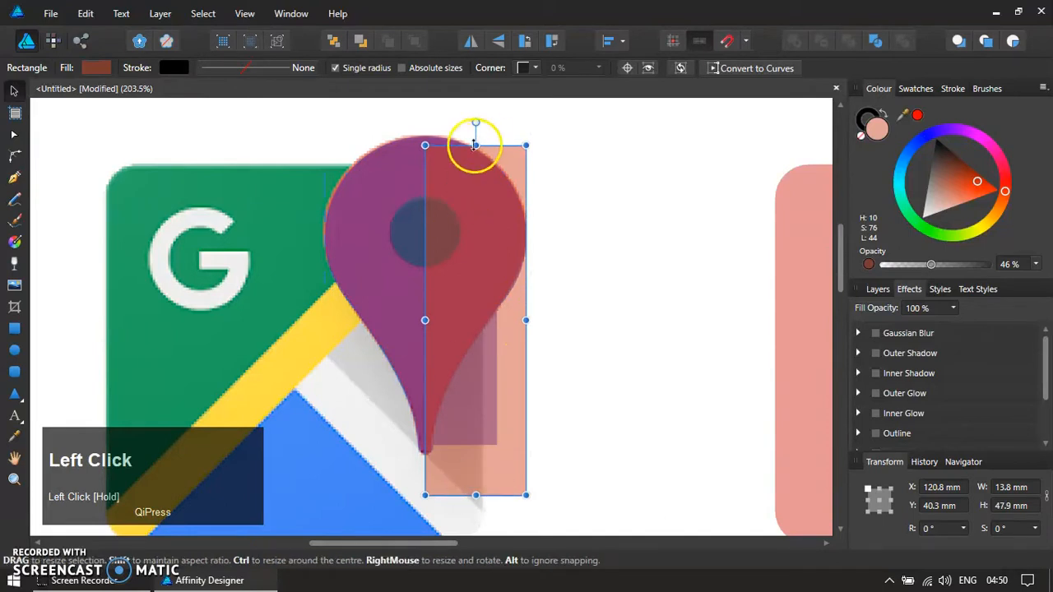
{"action": "left_click_drag", "start_coordinate": [474, 145], "coordinate": [489, 108]}
{"action": "left_click_drag", "start_coordinate": [526, 299], "coordinate": [626, 299]}
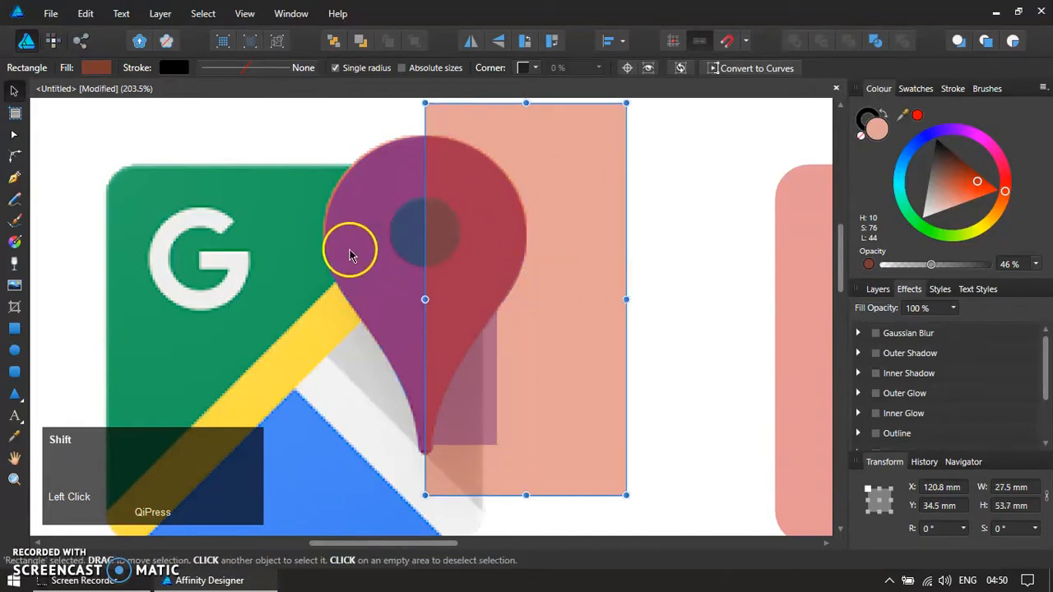
- Subtract the rectangle from the pin so only its left half is kept
{"action": "left_click", "coordinate": [424, 233], "text": "shift"}
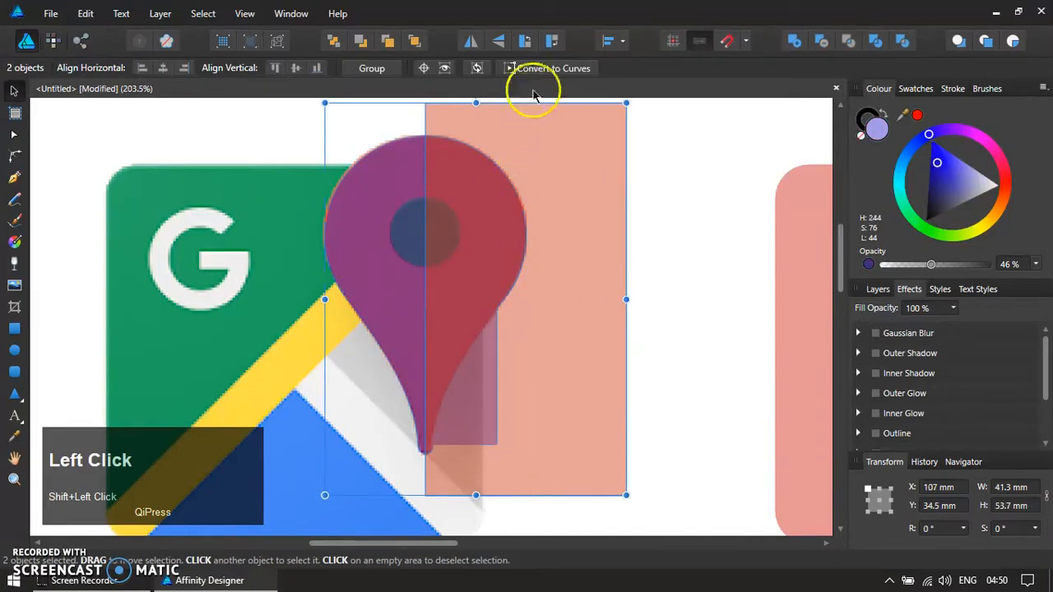
{"action": "left_click", "coordinate": [817, 41]}
{"action": "left_click", "coordinate": [703, 127]}
{"action": "left_click_drag", "start_coordinate": [378, 247], "coordinate": [399, 280]}
{"action": "key", "text": "ctrl+z"}
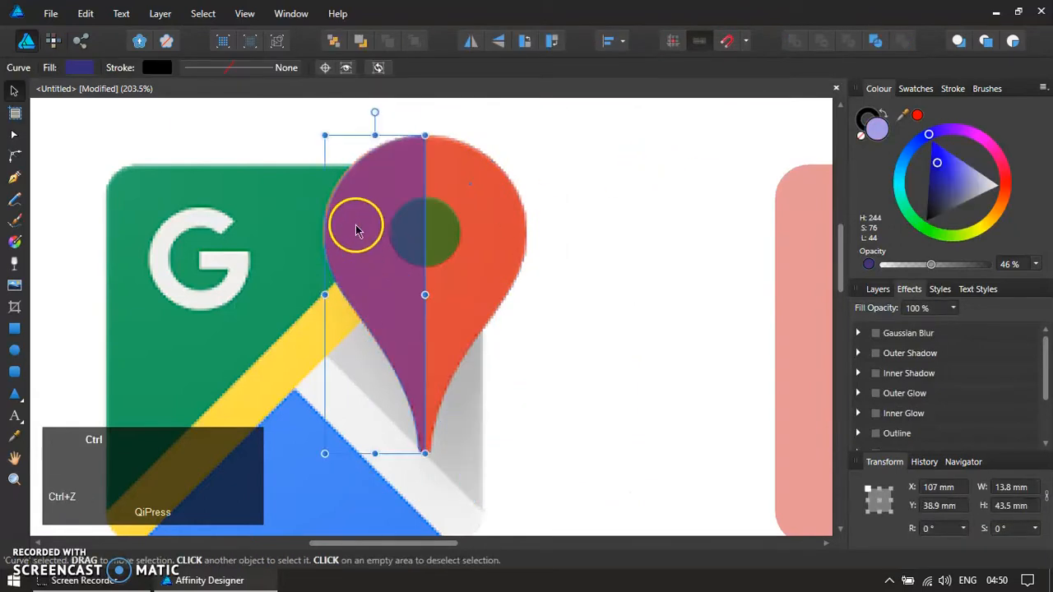
- Inspect the nodes along the half pin's outer curve against the reference image
{"action": "scroll", "coordinate": [355, 226], "scroll_direction": "up", "scroll_amount": 3, "text": "ctrl"}
{"action": "left_click", "coordinate": [327, 249]}
{"action": "left_click", "coordinate": [327, 249]}
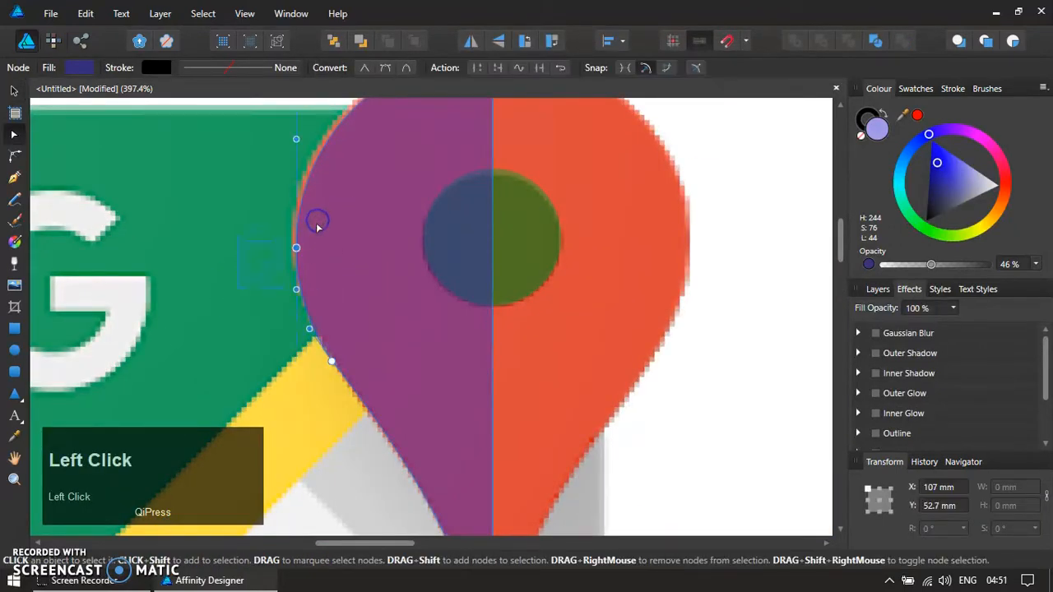
{"action": "scroll", "coordinate": [347, 269], "scroll_direction": "down", "scroll_amount": 3, "text": "ctrl"}
{"action": "left_click", "coordinate": [388, 224]}
{"action": "left_click", "coordinate": [536, 235]}
{"action": "left_click", "coordinate": [529, 207]}
- Duplicate the left half pin, place the copy just right of the reference pin and flip it horizontally
{"action": "left_click", "coordinate": [370, 220], "text": "ctrl"}
{"action": "key", "text": "ctrl+d"}
{"action": "left_click_drag", "start_coordinate": [371, 215], "coordinate": [455, 243]}
{"action": "key", "text": "ctrl+z"}
{"action": "key", "text": "ctrl+j"}
{"action": "left_click_drag", "start_coordinate": [384, 235], "coordinate": [539, 245]}
{"action": "left_click", "coordinate": [472, 46]}
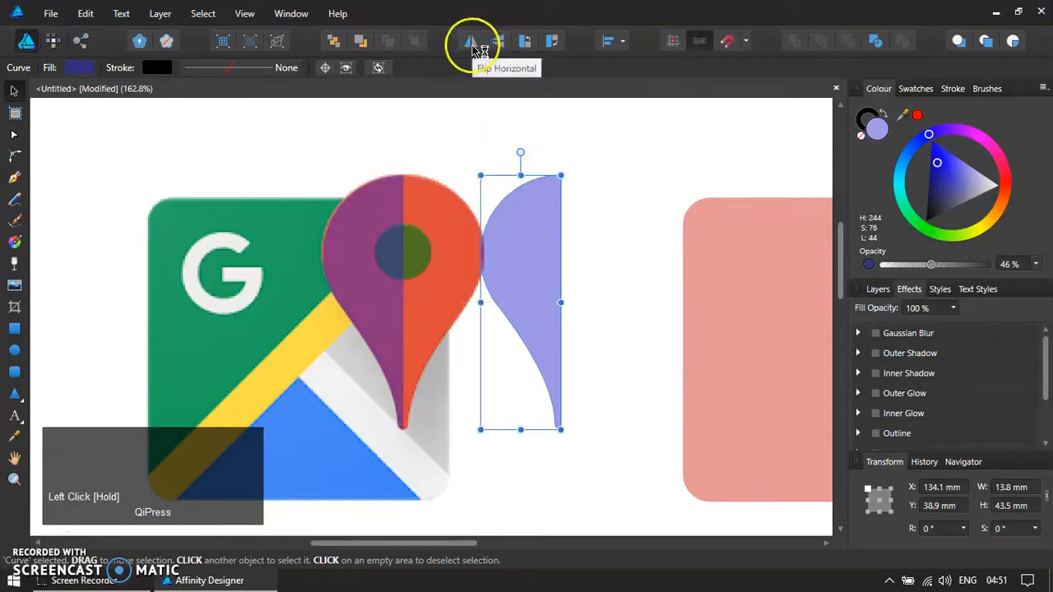
{"action": "left_click", "coordinate": [477, 110]}
- Duplicate the left half pin again and place a mirrored helper copy below, its straight edge on the pin's centre line
{"action": "left_click", "coordinate": [369, 234]}
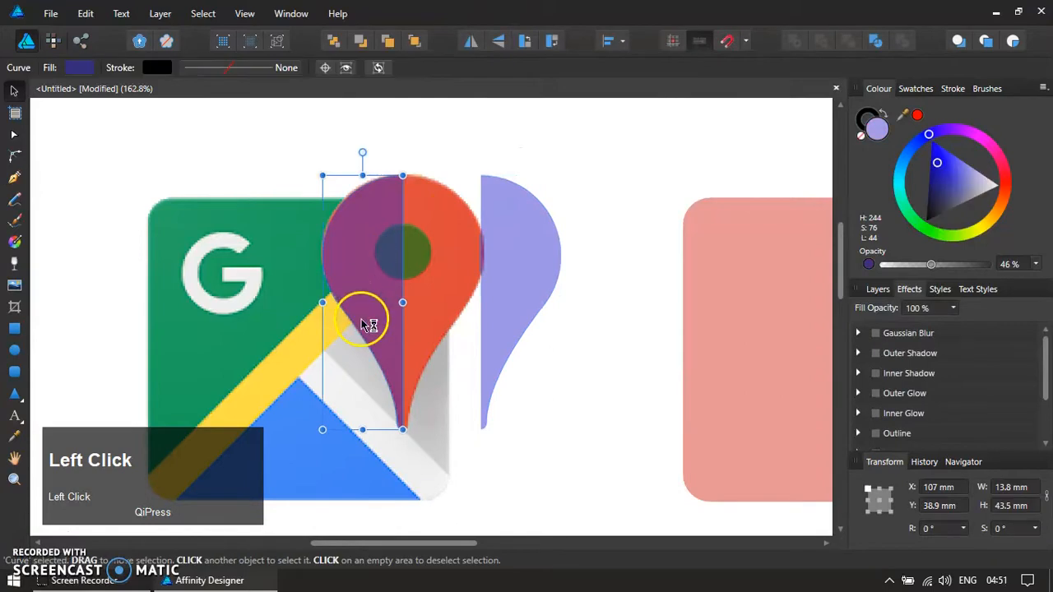
{"action": "left_click_drag", "start_coordinate": [360, 323], "coordinate": [430, 384]}
{"action": "key", "text": "ctrl+z"}
{"action": "key", "text": "ctrl+j"}
{"action": "left_click_drag", "start_coordinate": [324, 299], "coordinate": [463, 400]}
- Align the left edge of the flipped half pin with the helper copy's straight edge
{"action": "left_click", "coordinate": [513, 308]}
{"action": "left_click", "coordinate": [437, 399], "text": "shift"}
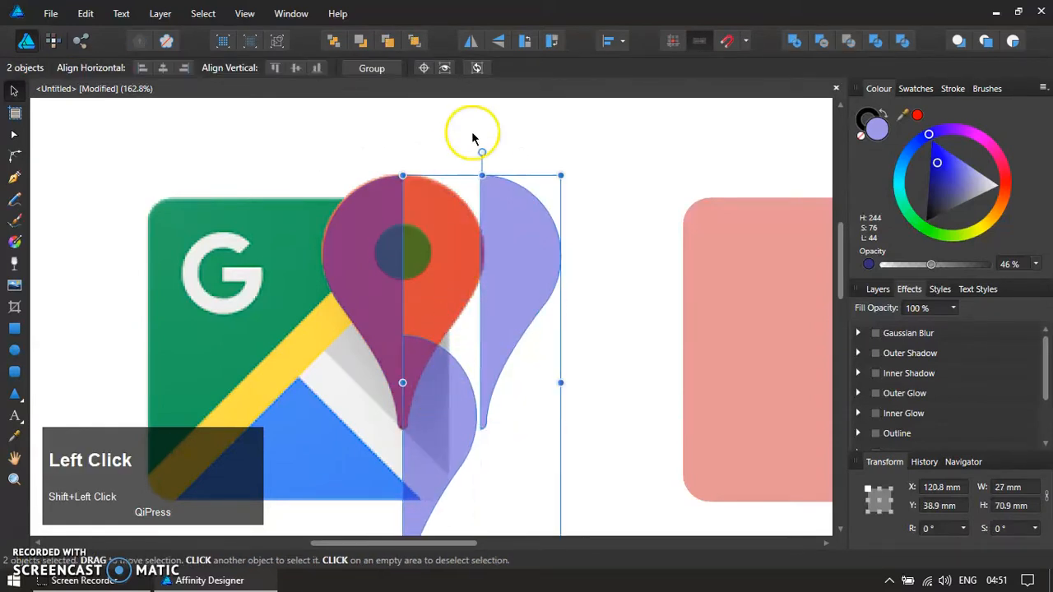
{"action": "left_click", "coordinate": [617, 48]}
{"action": "left_click", "coordinate": [625, 89]}
{"action": "left_click", "coordinate": [612, 220]}
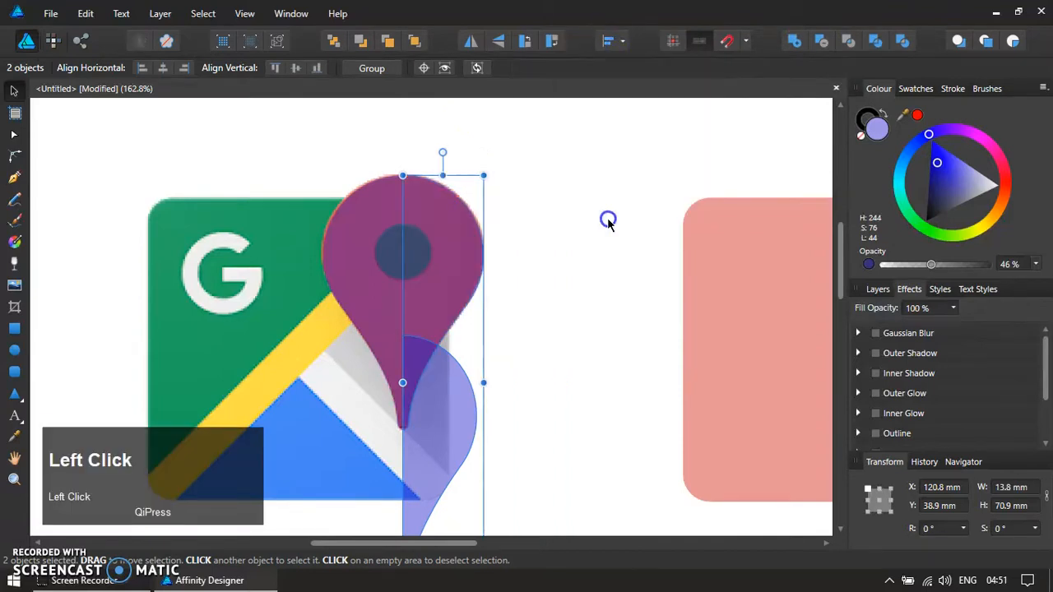
- Delete the helper copy below the pin
{"action": "left_click", "coordinate": [480, 383]}
{"action": "left_click", "coordinate": [457, 410]}
{"action": "key", "text": "Delete"}
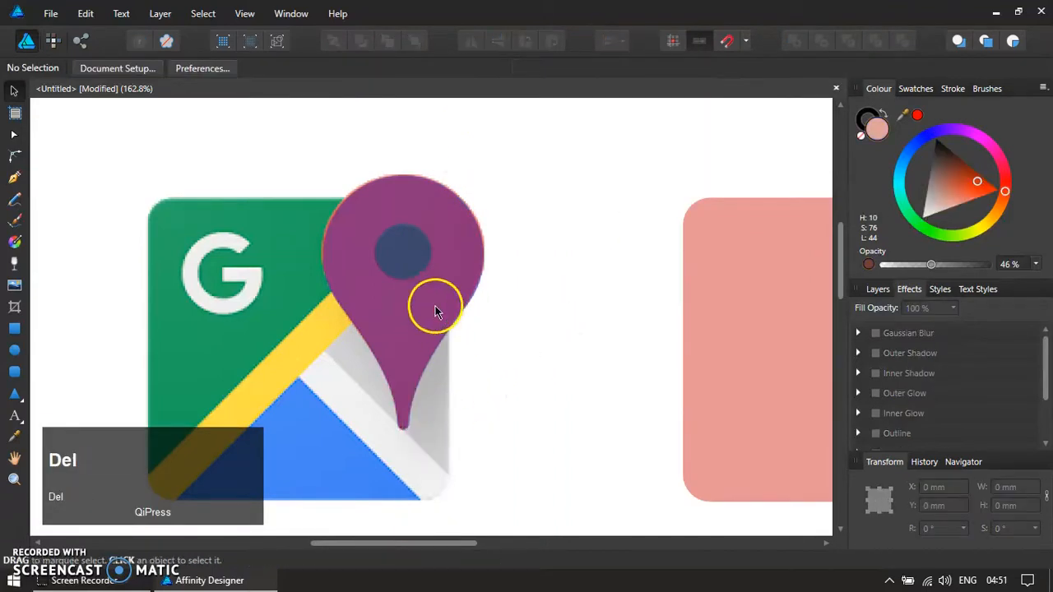
- Combine the left and right half pins into one shape with the Add operation
{"action": "key", "text": "ctrl+z"}
{"action": "left_click", "coordinate": [368, 302], "text": "shift"}
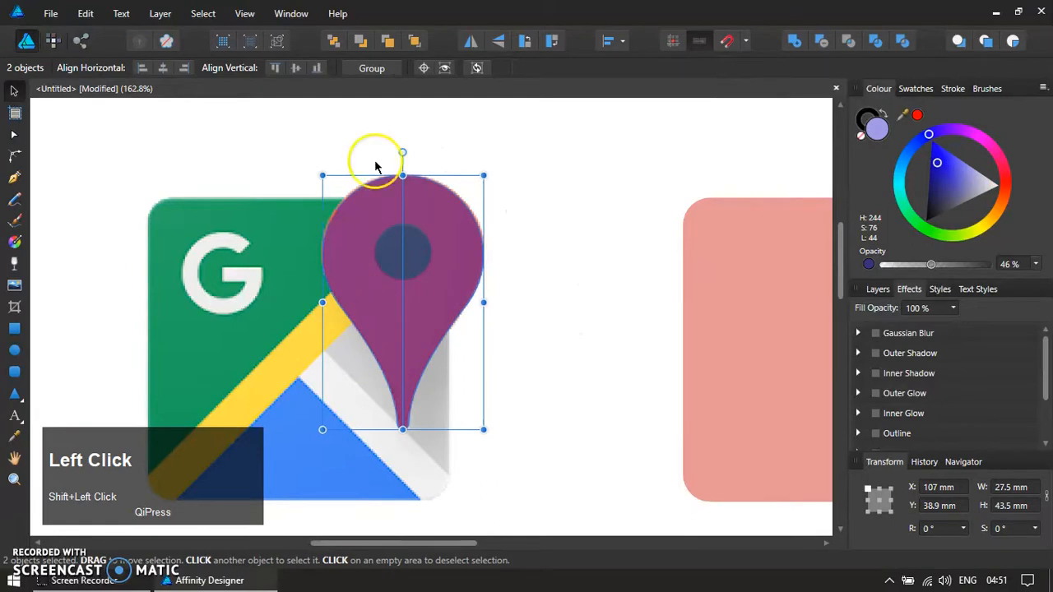
{"action": "left_click", "coordinate": [794, 41]}
{"action": "left_click", "coordinate": [606, 185]}
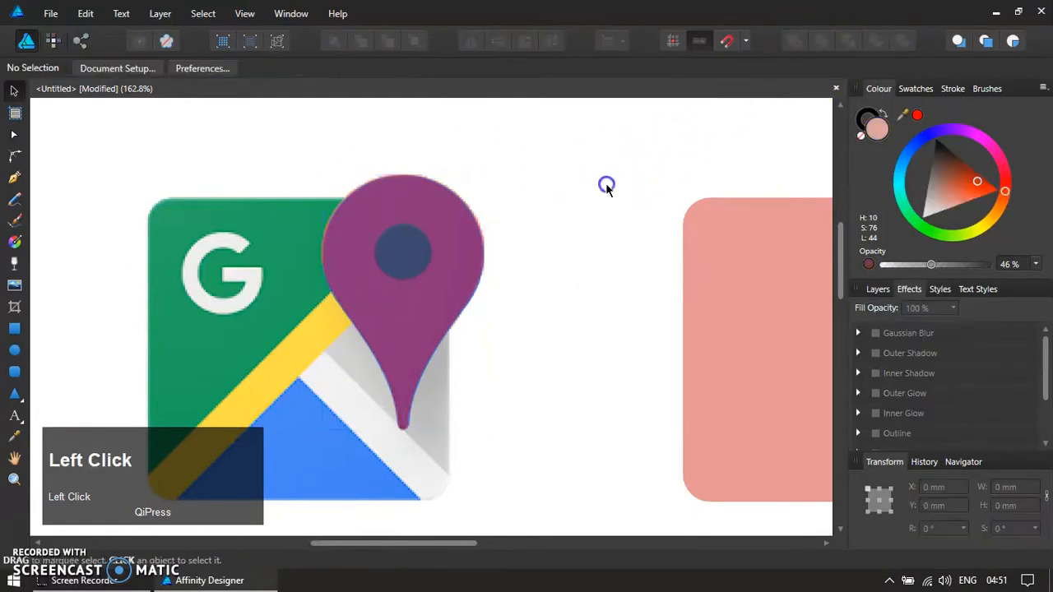
{"action": "left_click_drag", "start_coordinate": [419, 247], "coordinate": [474, 313]}
{"action": "key", "text": "ctrl+z"}
- Look through the layer effects, try moving the pin away from the reference image, and undo the moves
{"action": "left_click", "coordinate": [510, 228]}
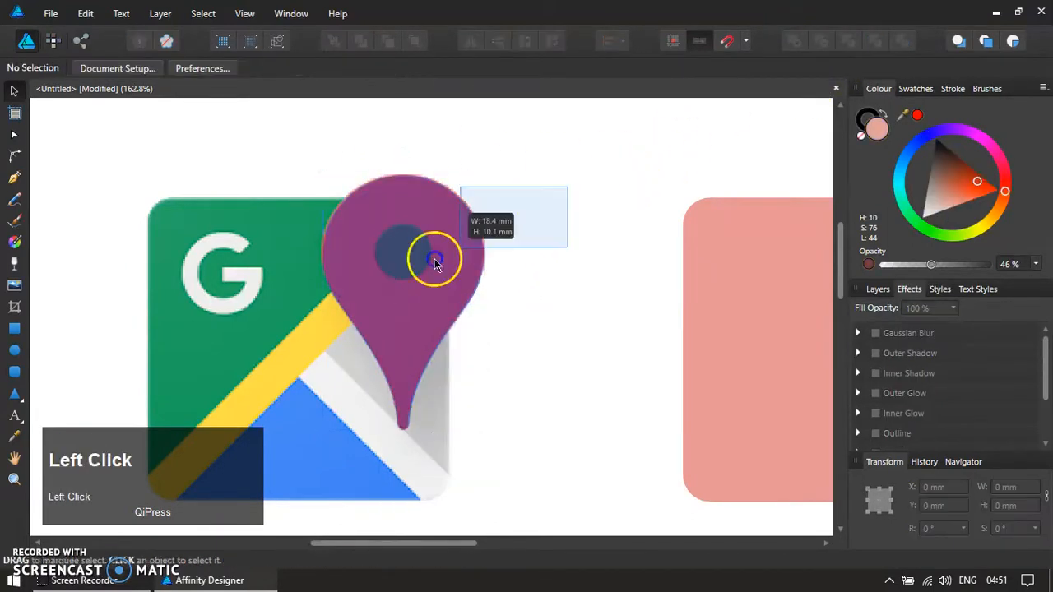
{"action": "left_click", "coordinate": [423, 262]}
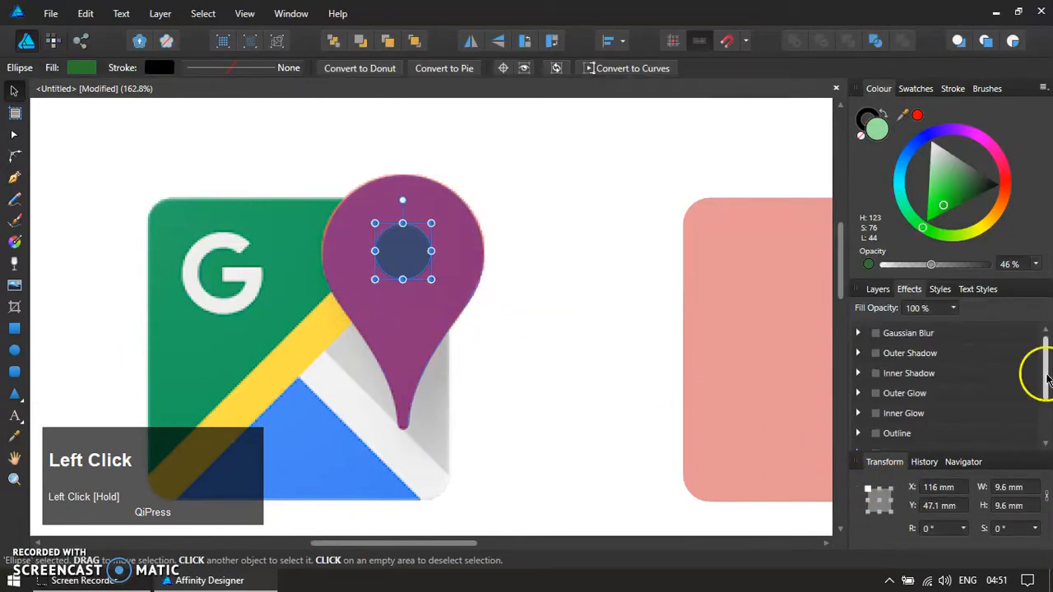
{"action": "mouse_move", "coordinate": [1047, 379]}
{"action": "left_mouse_down"}
{"action": "mouse_move", "coordinate": [1046, 413]}
{"action": "mouse_move", "coordinate": [1046, 376]}
{"action": "left_mouse_up"}
{"action": "left_click", "coordinate": [533, 352]}
{"action": "left_click_drag", "start_coordinate": [447, 305], "coordinate": [740, 428]}
{"action": "key", "text": "ctrl+z"}
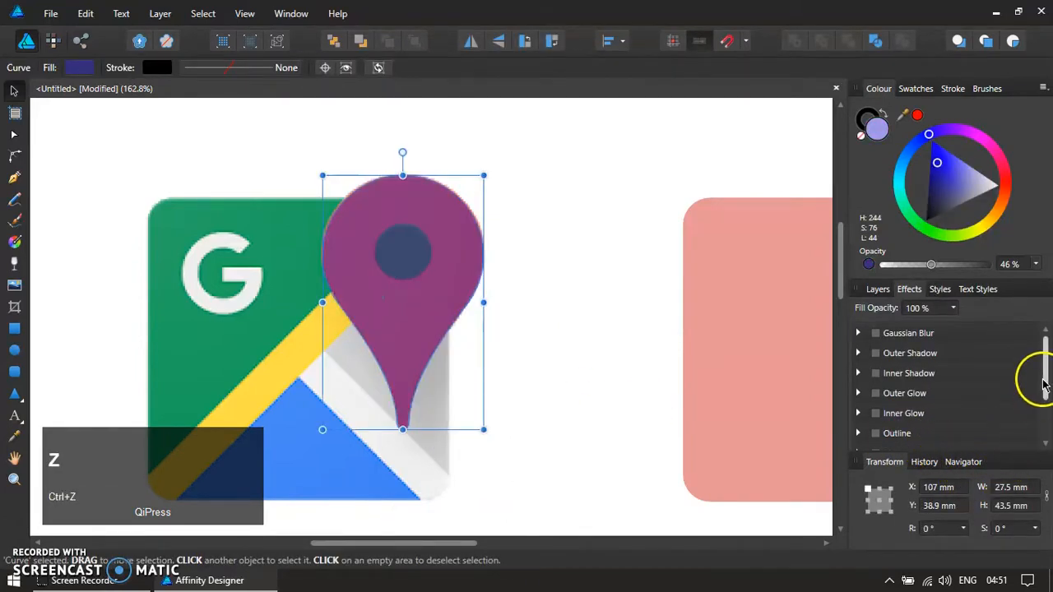
{"action": "left_click_drag", "start_coordinate": [1044, 384], "coordinate": [1047, 438]}
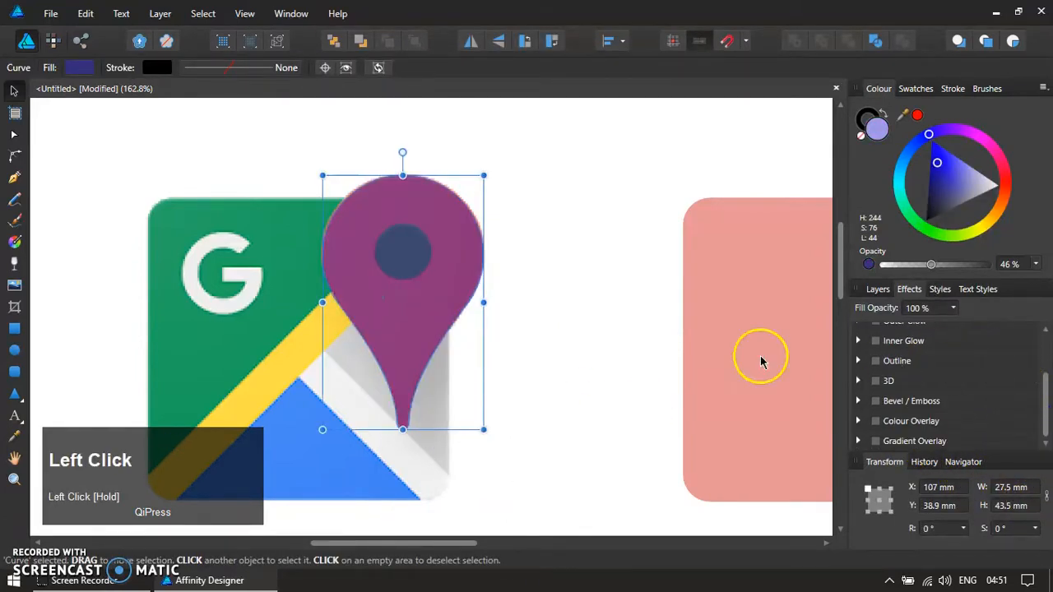
{"action": "left_click", "coordinate": [497, 321]}
{"action": "left_click_drag", "start_coordinate": [390, 266], "coordinate": [538, 327]}
{"action": "key", "text": "ctrl+z"}
- Select the pin's centre dot and bring it to the front
{"action": "left_click_drag", "start_coordinate": [545, 212], "coordinate": [409, 302]}
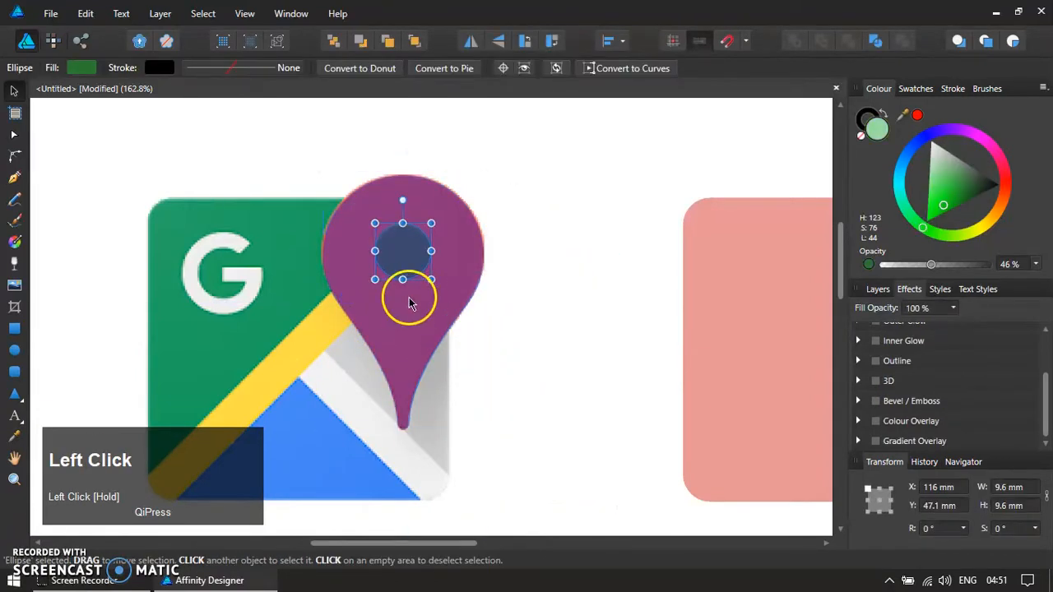
{"action": "right_click", "coordinate": [421, 259]}
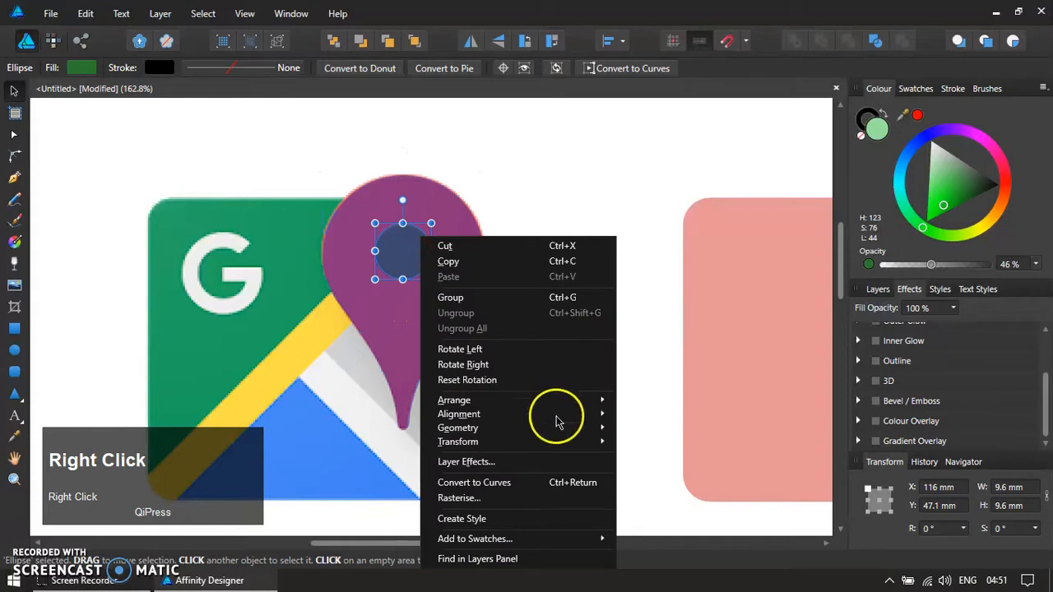
{"action": "mouse_move", "coordinate": [568, 401]}
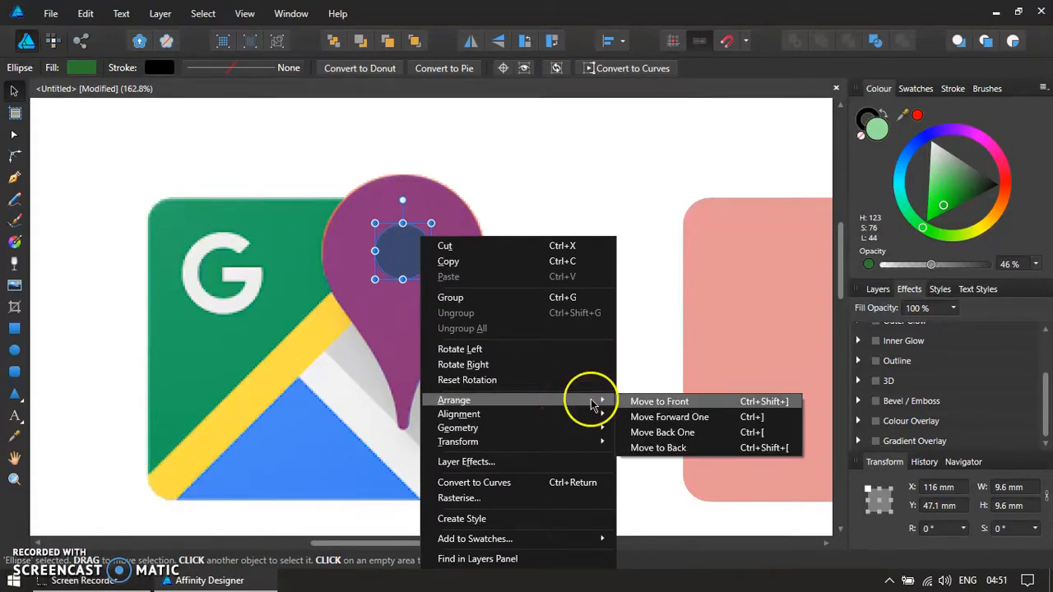
{"action": "left_click", "coordinate": [718, 406]}
{"action": "left_click", "coordinate": [554, 262]}
- Draw a helper rectangle about 34.7 mm by 6.9 mm from the reference tile's left edge across to the pin
{"action": "scroll", "coordinate": [510, 287], "scroll_direction": "down", "scroll_amount": 1}
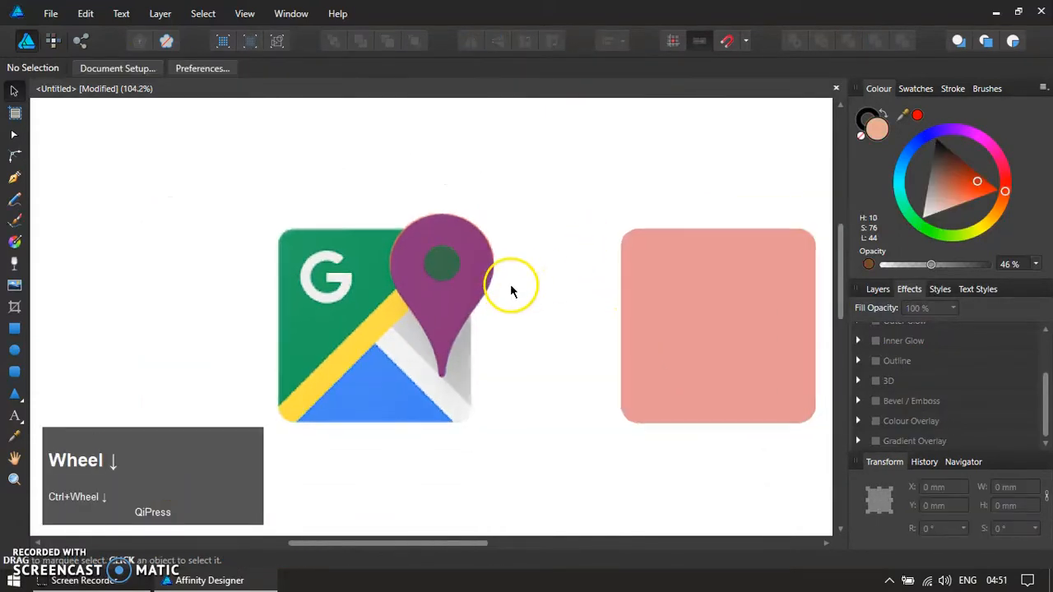
{"action": "scroll", "coordinate": [327, 272], "scroll_direction": "up", "scroll_amount": 1}
{"action": "key", "text": "r"}
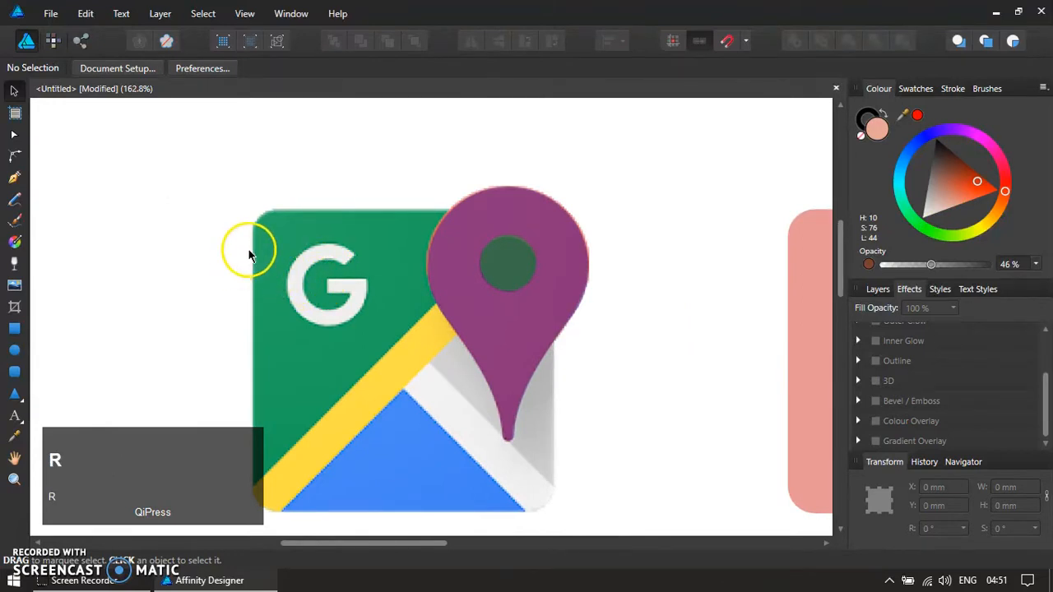
{"action": "key", "text": "m"}
{"action": "left_click_drag", "start_coordinate": [254, 244], "coordinate": [455, 286]}
{"action": "left_click_drag", "start_coordinate": [252, 266], "coordinate": [254, 270]}
{"action": "key", "text": "c"}
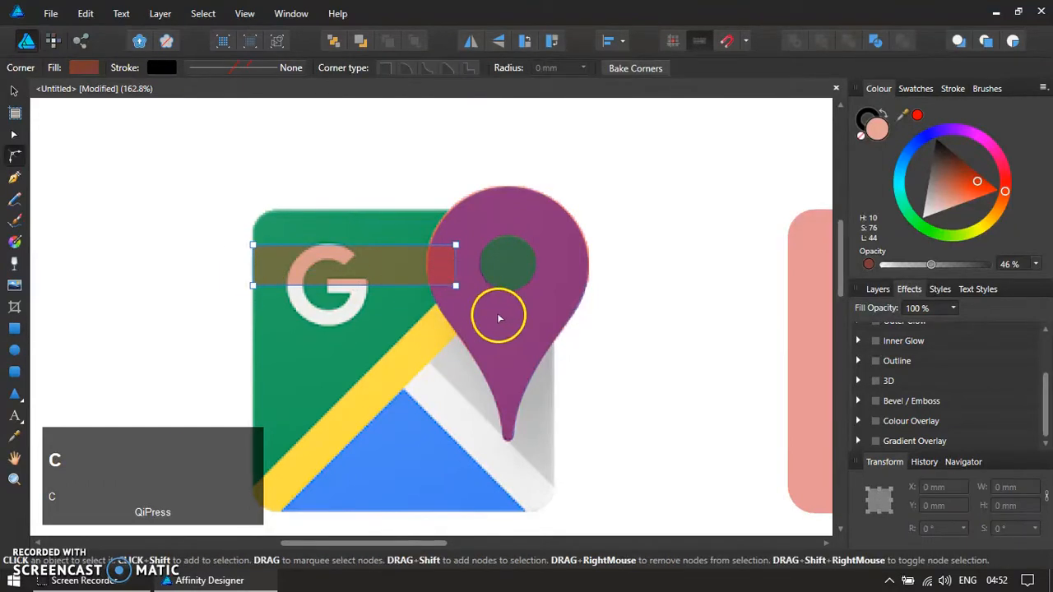
- Select the pin, its centre dot and the helper rectangle, and group them
{"action": "scroll", "coordinate": [498, 295], "scroll_direction": "down", "scroll_amount": 3}
{"action": "left_click", "coordinate": [576, 238]}
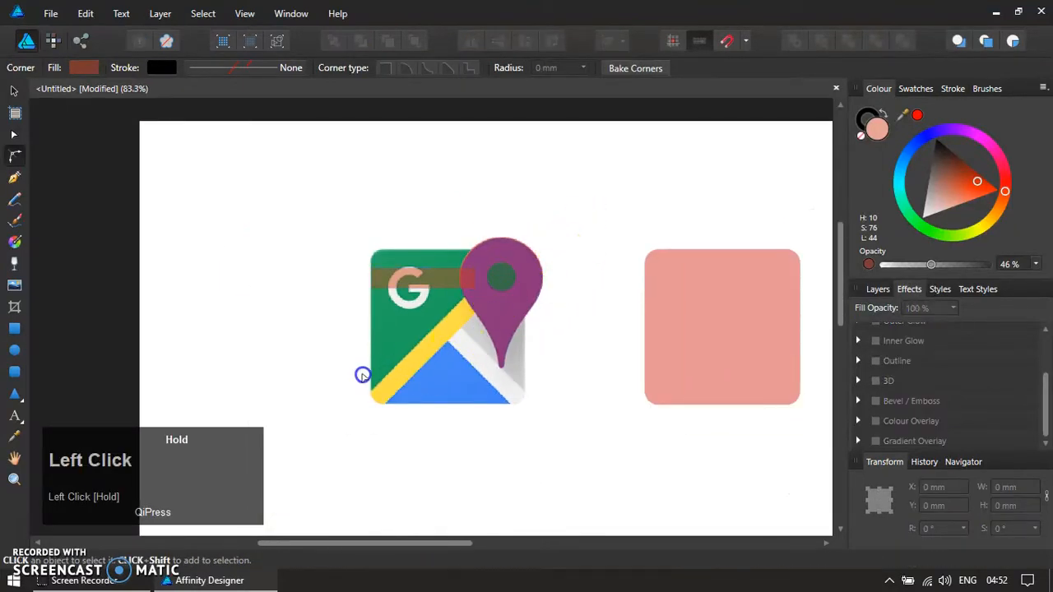
{"action": "key", "text": "v"}
{"action": "left_click_drag", "start_coordinate": [576, 210], "coordinate": [366, 407]}
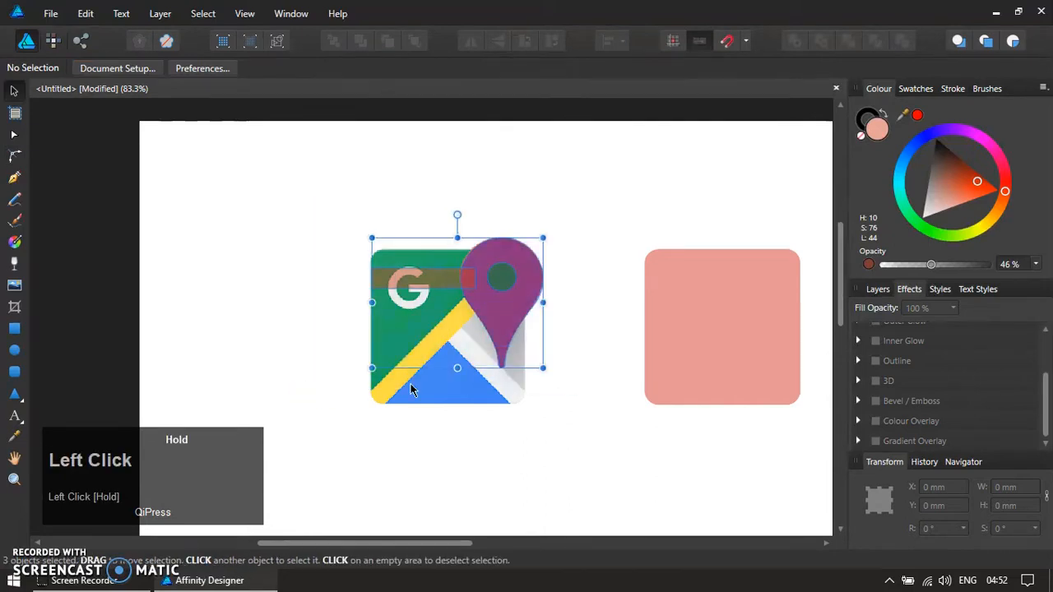
{"action": "left_click", "coordinate": [536, 401], "text": "shift"}
{"action": "left_click", "coordinate": [448, 385], "text": "shift"}
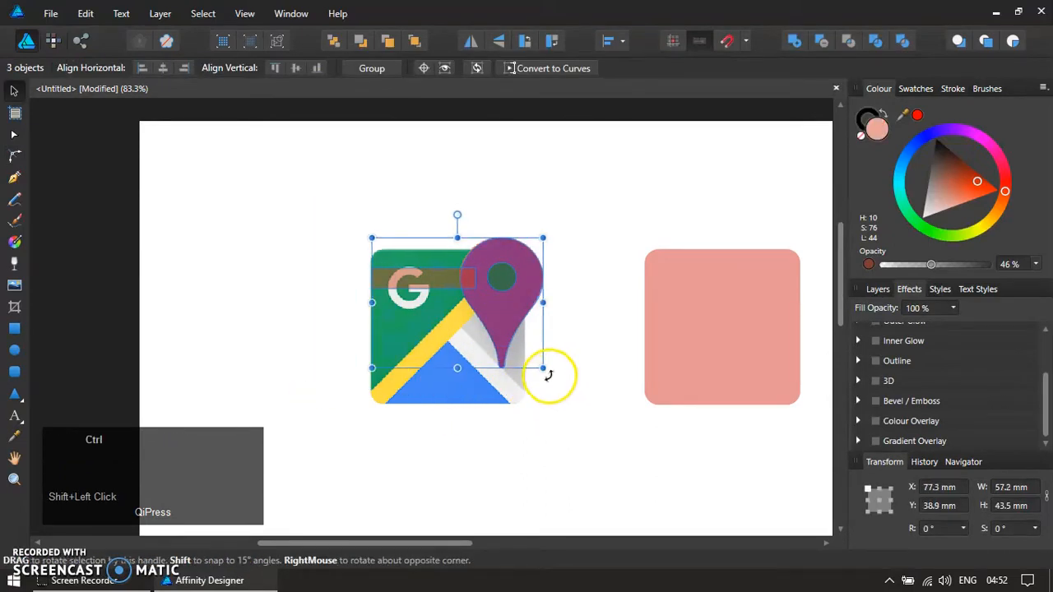
{"action": "key", "text": "ctrl+g"}
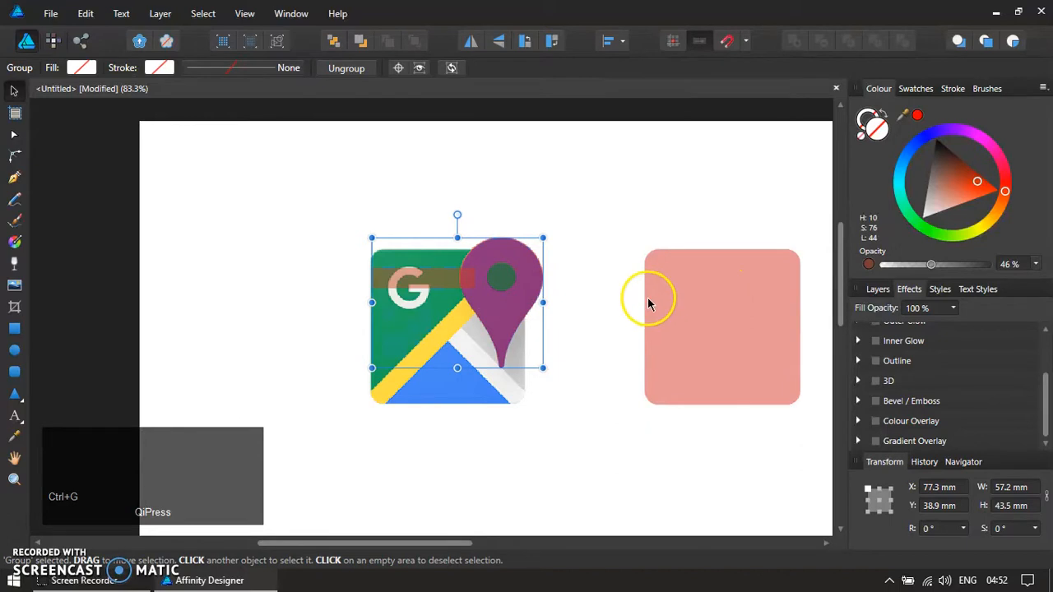
- Move the group straight across onto the pink rounded square and align their left edges
{"action": "left_click_drag", "start_coordinate": [492, 285], "coordinate": [720, 306]}
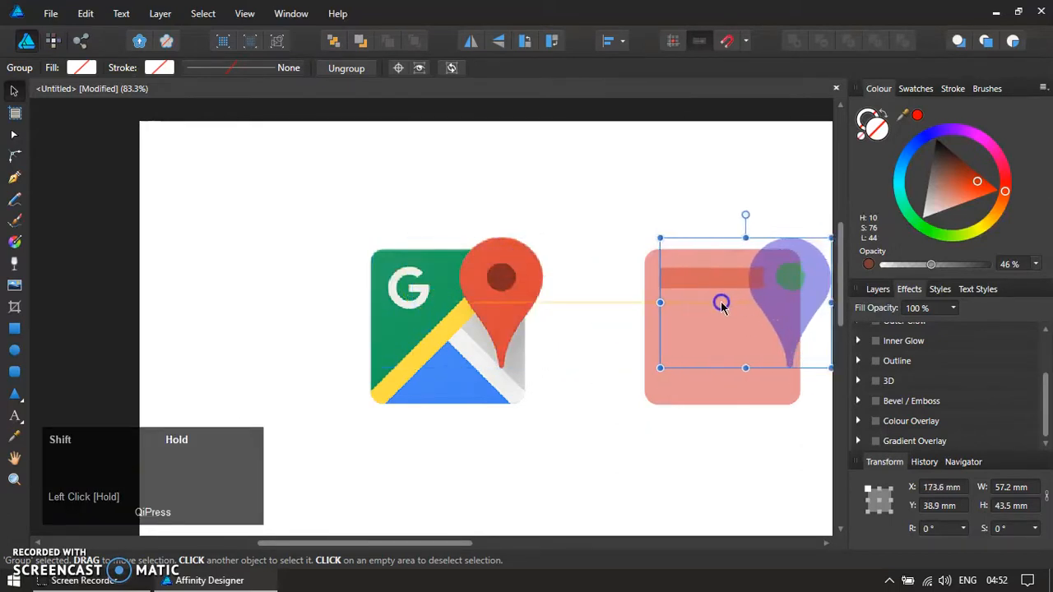
{"action": "left_click", "coordinate": [693, 277], "text": "shift"}
{"action": "left_click", "coordinate": [609, 41]}
{"action": "left_click", "coordinate": [622, 87]}
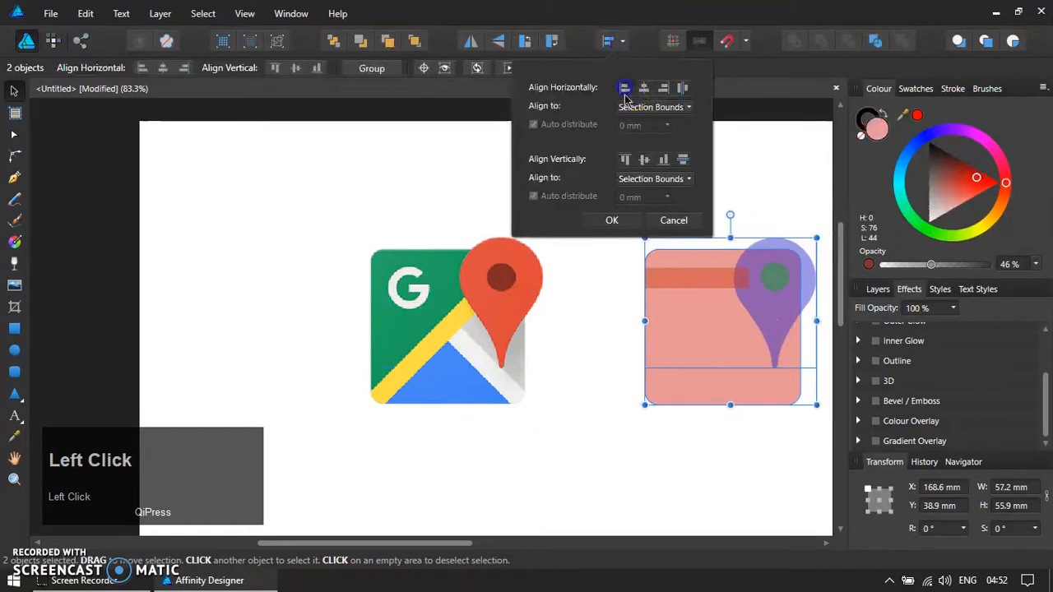
{"action": "left_click", "coordinate": [612, 220]}
- Ungroup the pin, dot and helper rectangle, and delete the helper rectangle
{"action": "left_click", "coordinate": [691, 279]}
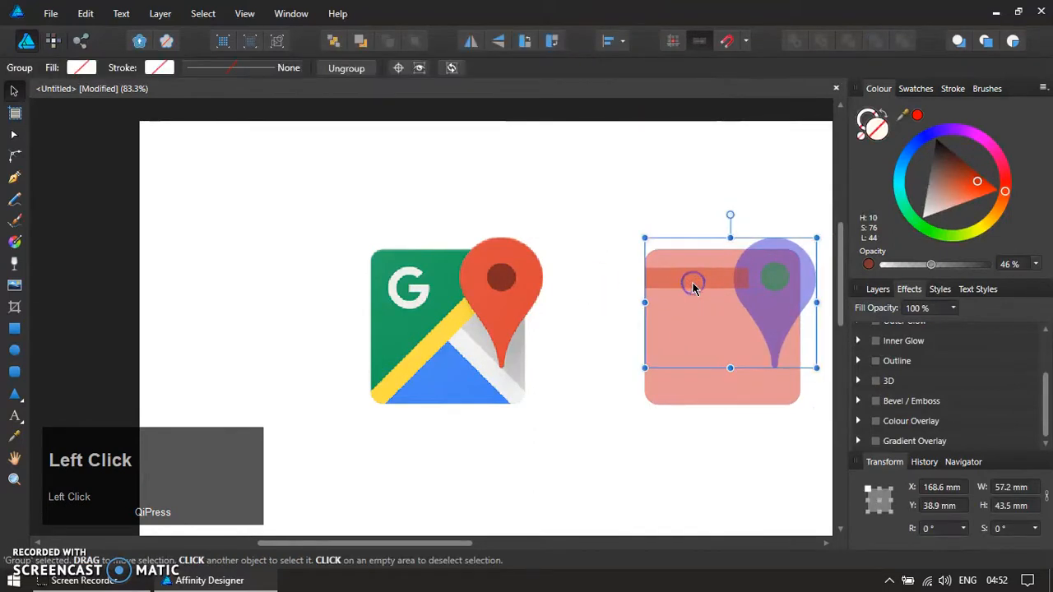
{"action": "key", "text": "ctrl+shift+g"}
{"action": "left_click", "coordinate": [679, 253]}
{"action": "left_click_drag", "start_coordinate": [679, 270], "coordinate": [629, 317]}
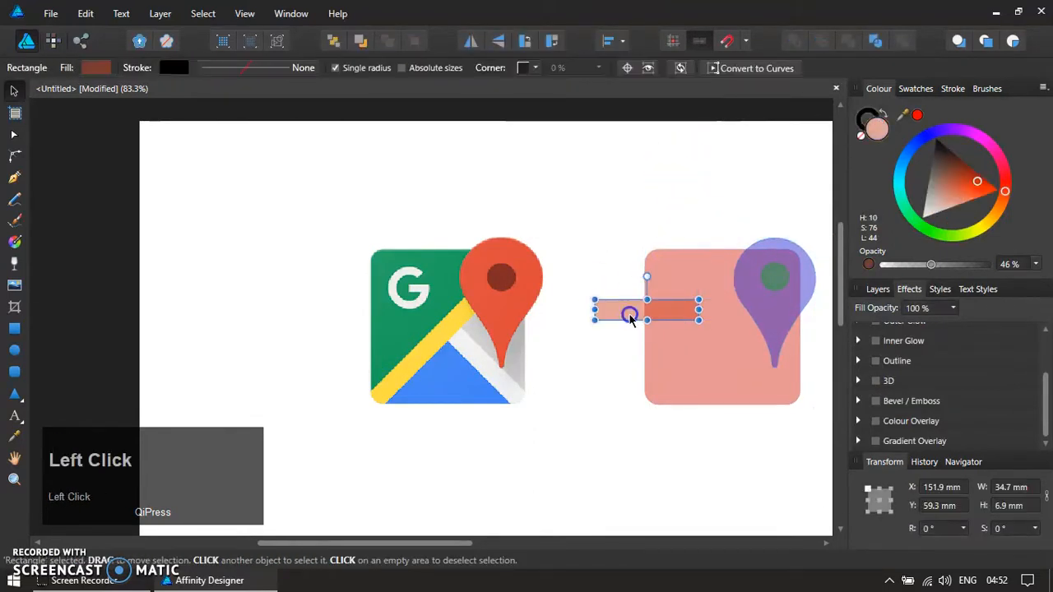
{"action": "key", "text": "Delete"}
{"action": "scroll", "coordinate": [674, 348], "scroll_direction": "down", "scroll_amount": 1, "text": "ctrl"}
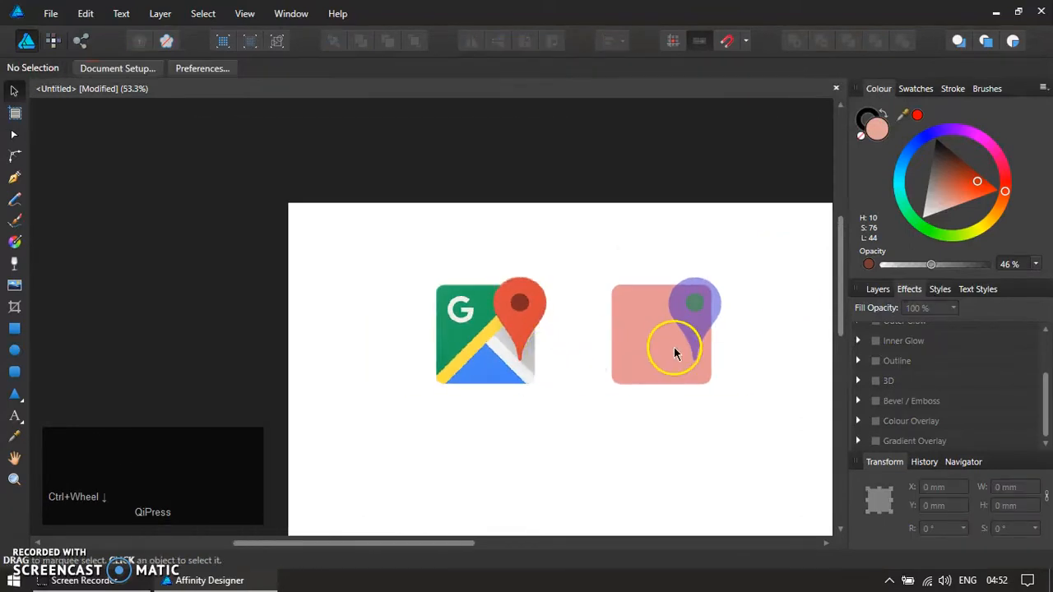
- Fill the map pin on the rounded square with the reference pin's red and set its opacity to 100%
{"action": "scroll", "coordinate": [718, 355], "scroll_direction": "up", "scroll_amount": 1, "text": "ctrl"}
{"action": "left_click_drag", "start_coordinate": [707, 332], "coordinate": [743, 371]}
{"action": "key", "text": "ctrl+z"}
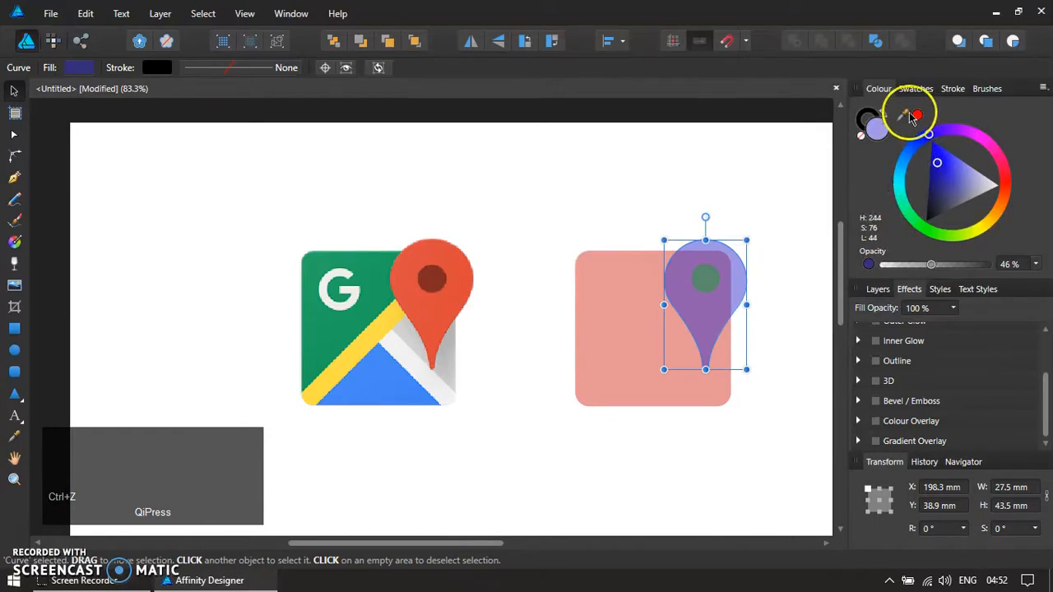
{"action": "left_click", "coordinate": [916, 116]}
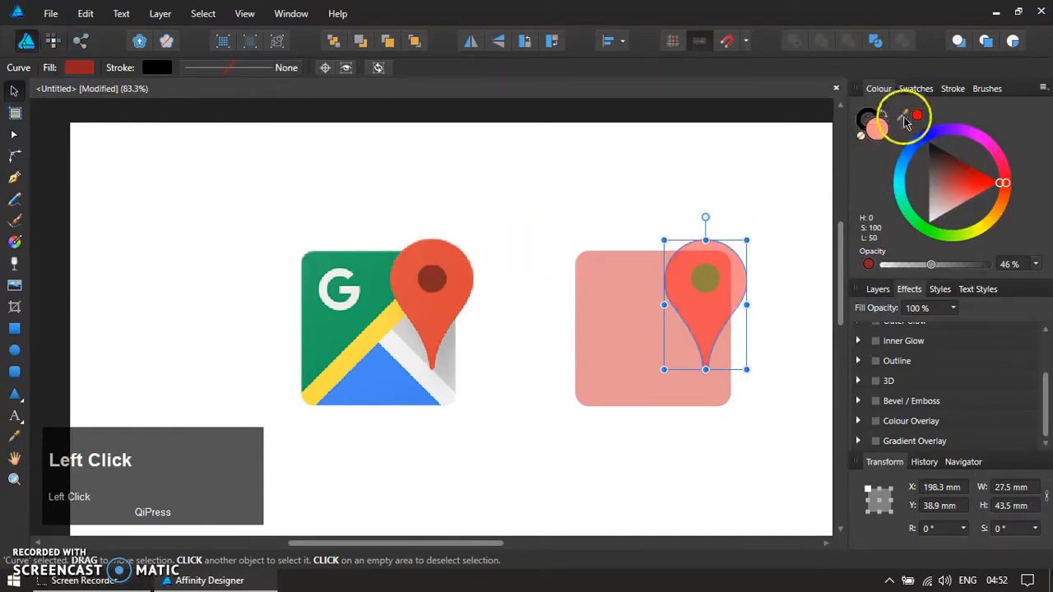
{"action": "key", "text": "i"}
{"action": "left_click", "coordinate": [441, 254]}
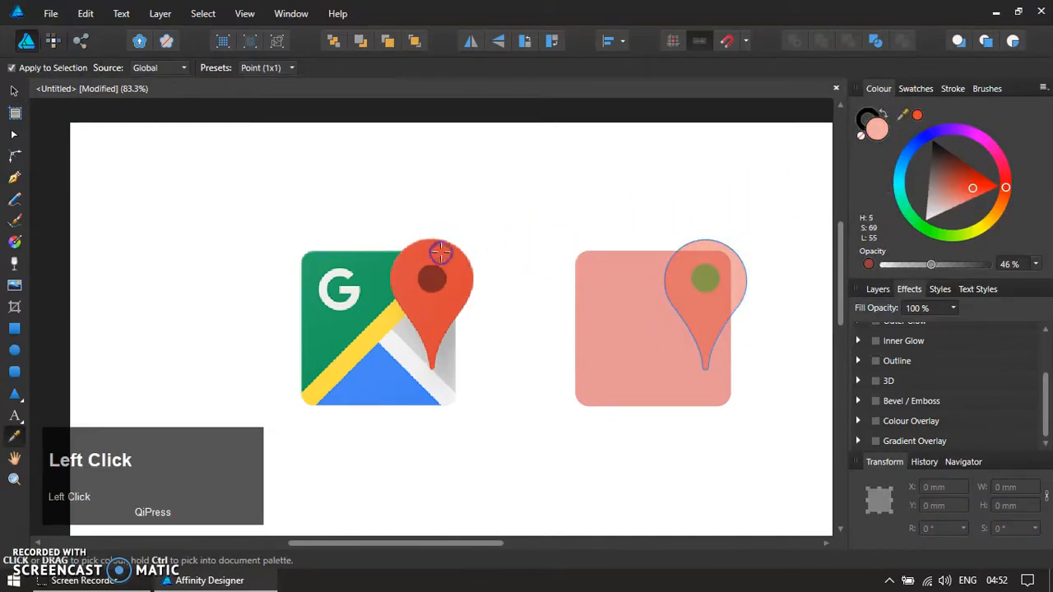
{"action": "key", "text": "v"}
{"action": "left_click", "coordinate": [619, 191]}
{"action": "left_click_drag", "start_coordinate": [705, 252], "coordinate": [759, 274]}
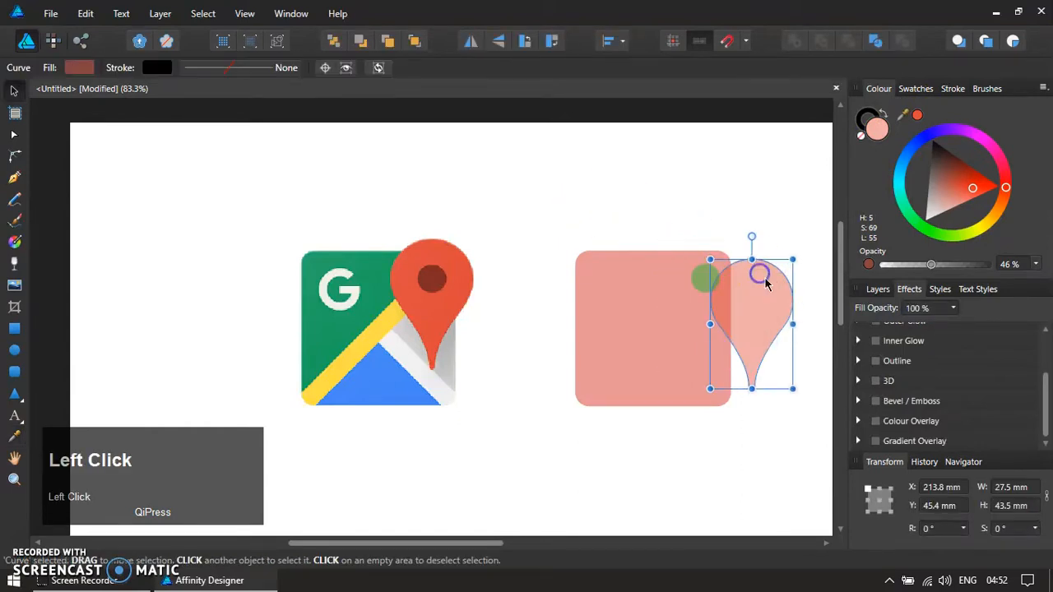
{"action": "key", "text": "ctrl+z"}
{"action": "left_click_drag", "start_coordinate": [935, 265], "coordinate": [987, 264]}
{"action": "left_click", "coordinate": [694, 192]}
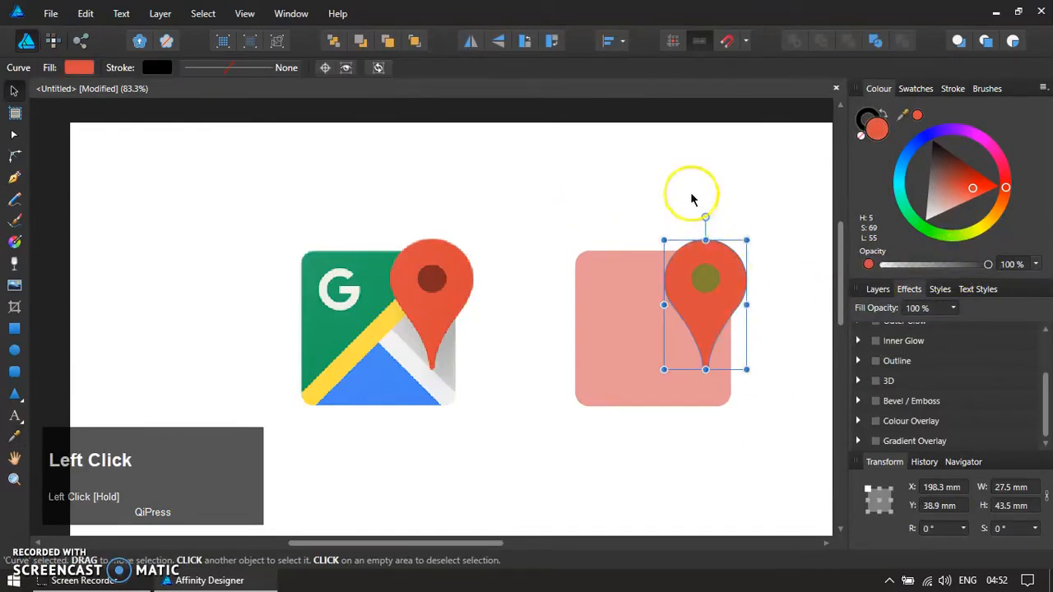
- Fill the pin's centre dot with the dark red sampled from the reference dot at 100% opacity
{"action": "left_click", "coordinate": [705, 281]}
{"action": "key", "text": "i"}
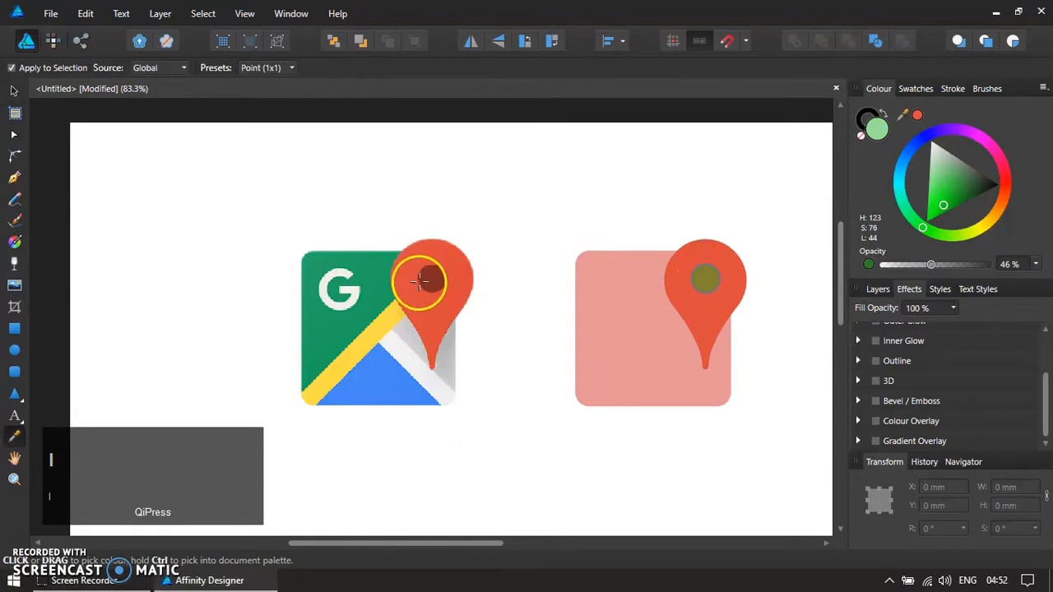
{"action": "left_click", "coordinate": [420, 282]}
{"action": "left_click_drag", "start_coordinate": [935, 266], "coordinate": [1008, 273]}
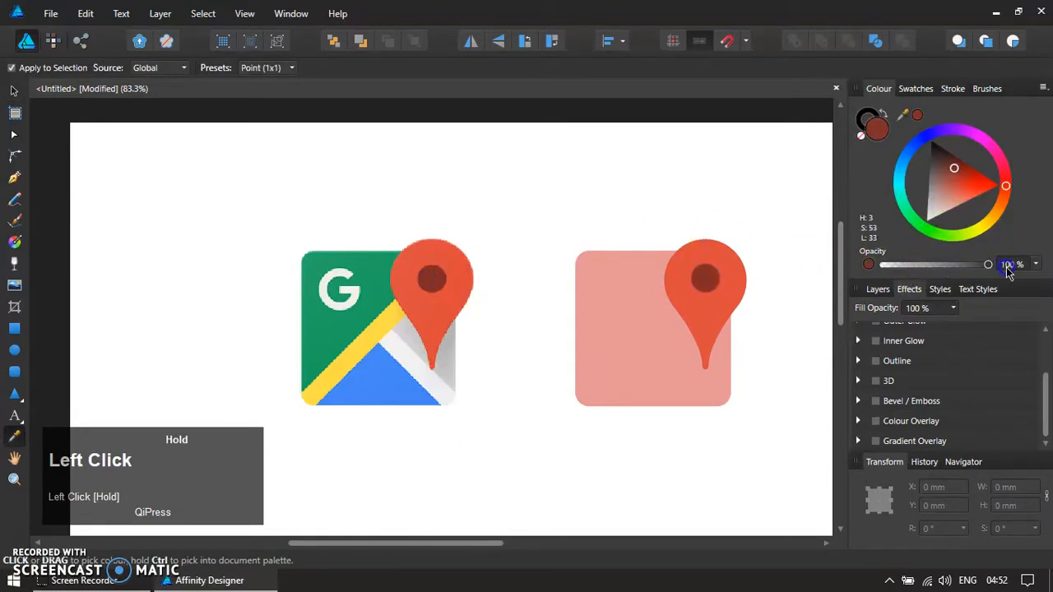
{"action": "key", "text": "v"}
{"action": "left_click", "coordinate": [522, 198]}
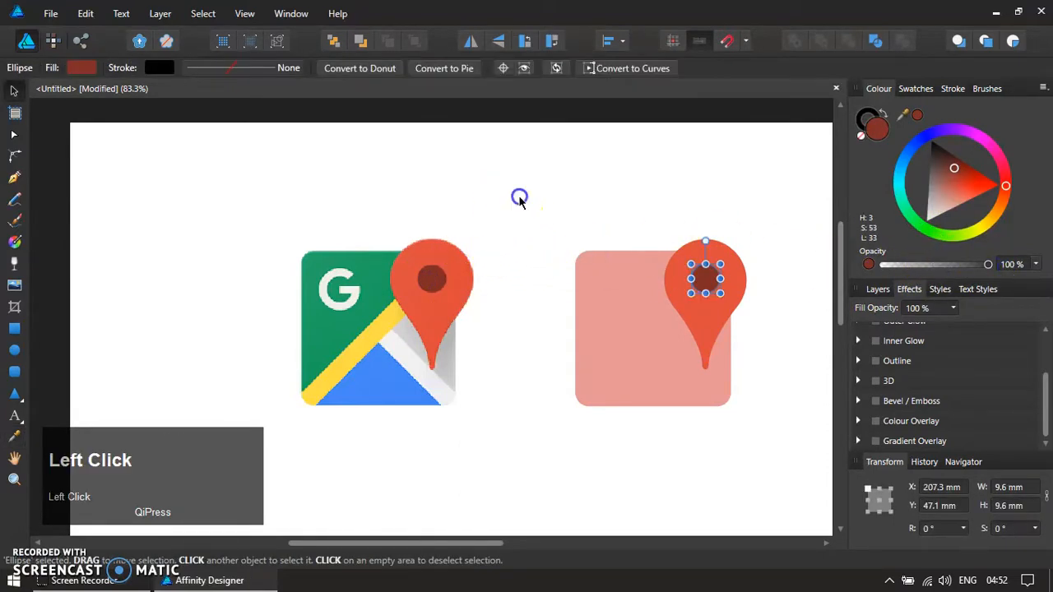
- Fill the rounded square with the reference tile's green and set its opacity to 100%
{"action": "left_click", "coordinate": [615, 329]}
{"action": "left_click", "coordinate": [903, 115]}
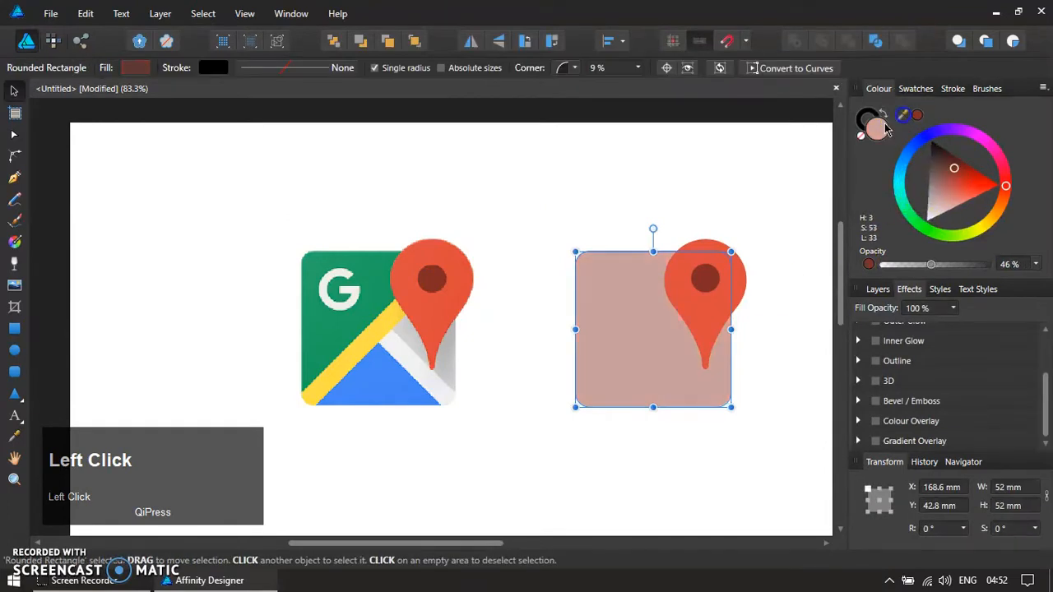
{"action": "left_click", "coordinate": [353, 257]}
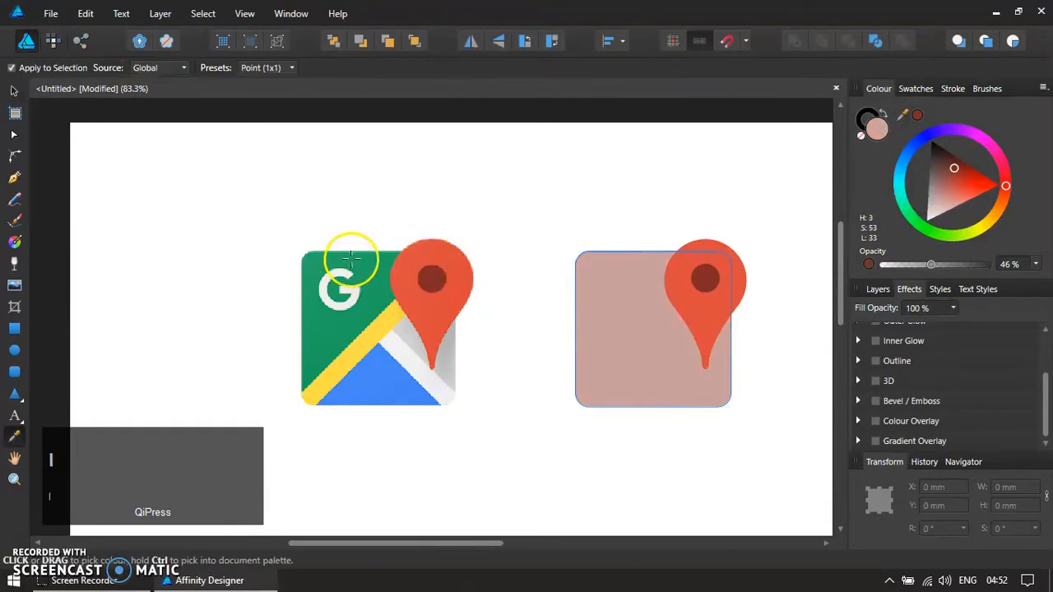
{"action": "key", "text": "v"}
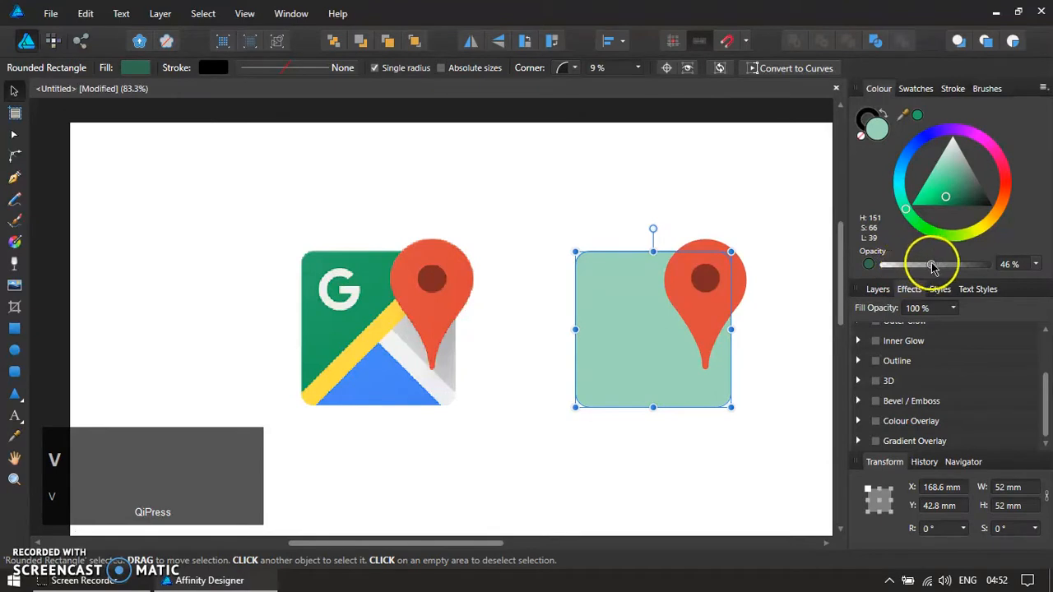
{"action": "left_click_drag", "start_coordinate": [932, 266], "coordinate": [992, 265]}
{"action": "left_click", "coordinate": [525, 452]}
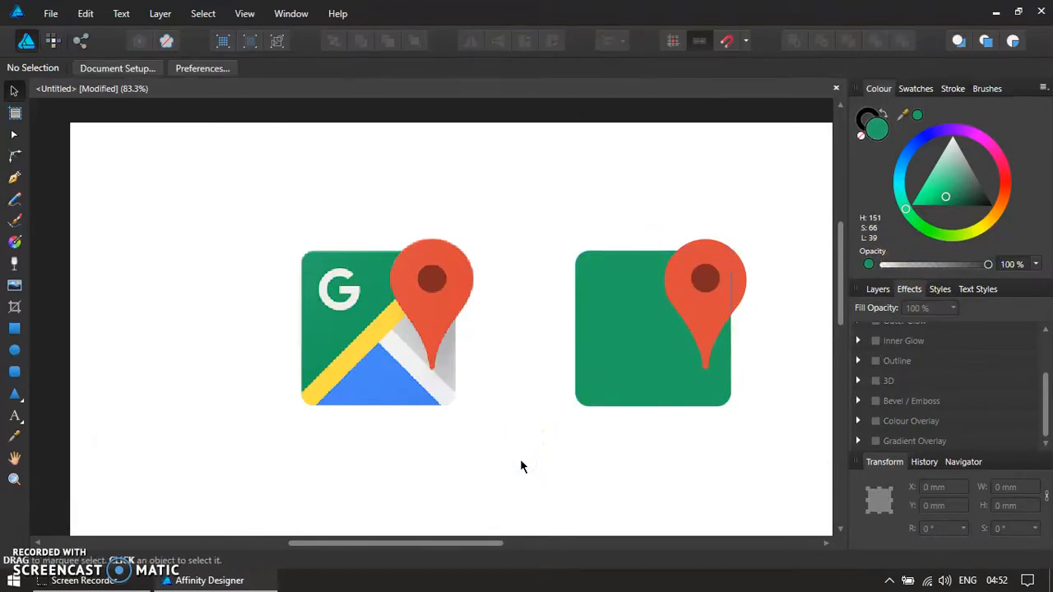
- Create a copy of the green rounded square scaled from its centre to about 102 mm, fill it brown-orange, and send it to the back
{"action": "left_click", "coordinate": [642, 367]}
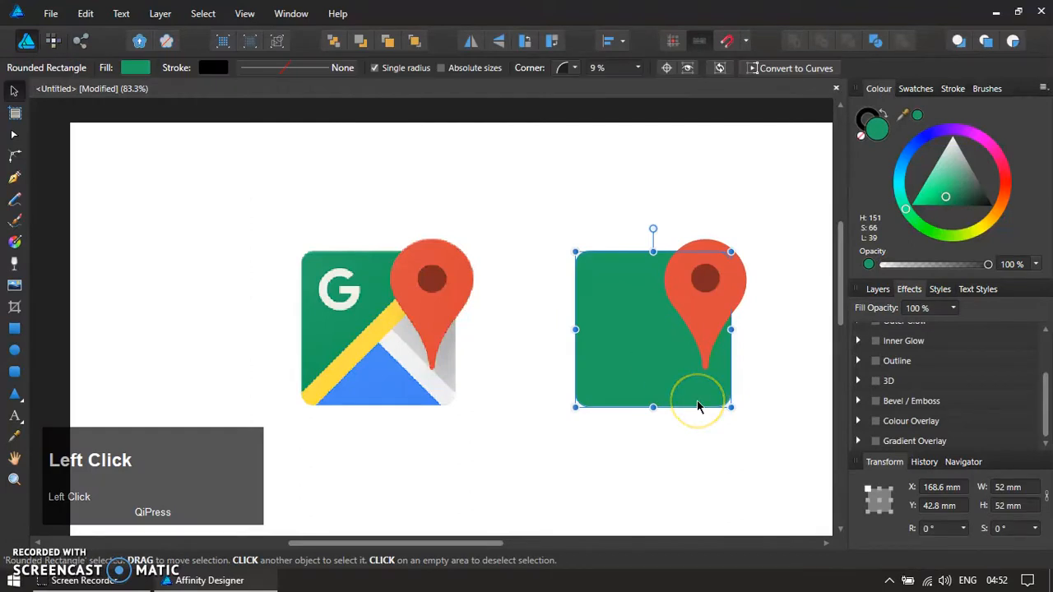
{"action": "left_click_drag", "start_coordinate": [730, 251], "coordinate": [806, 186]}
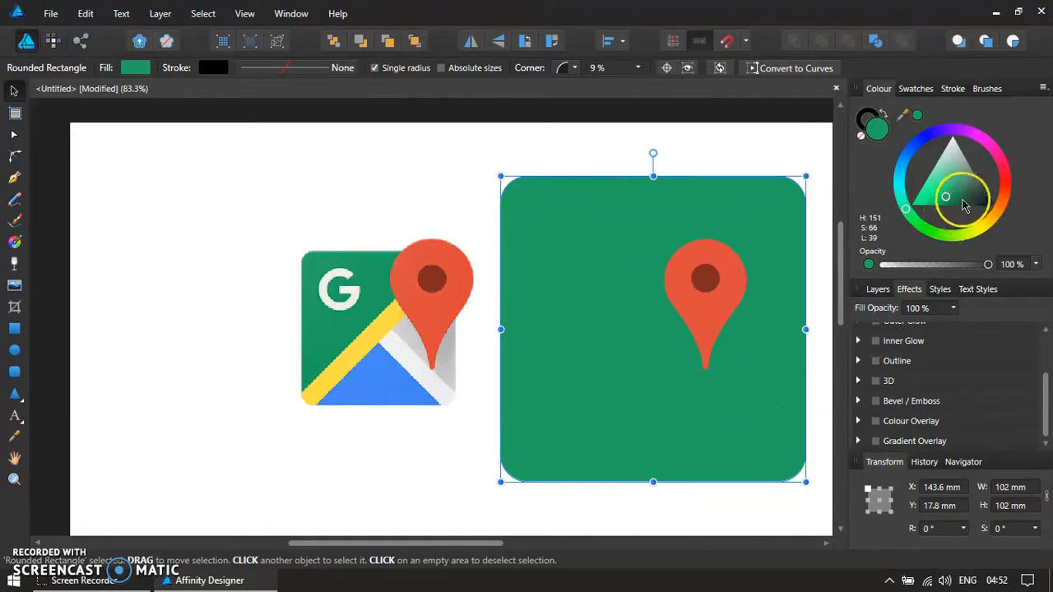
{"action": "left_click", "coordinate": [996, 211]}
{"action": "key", "text": "ctrl+shift+bracketleft"}
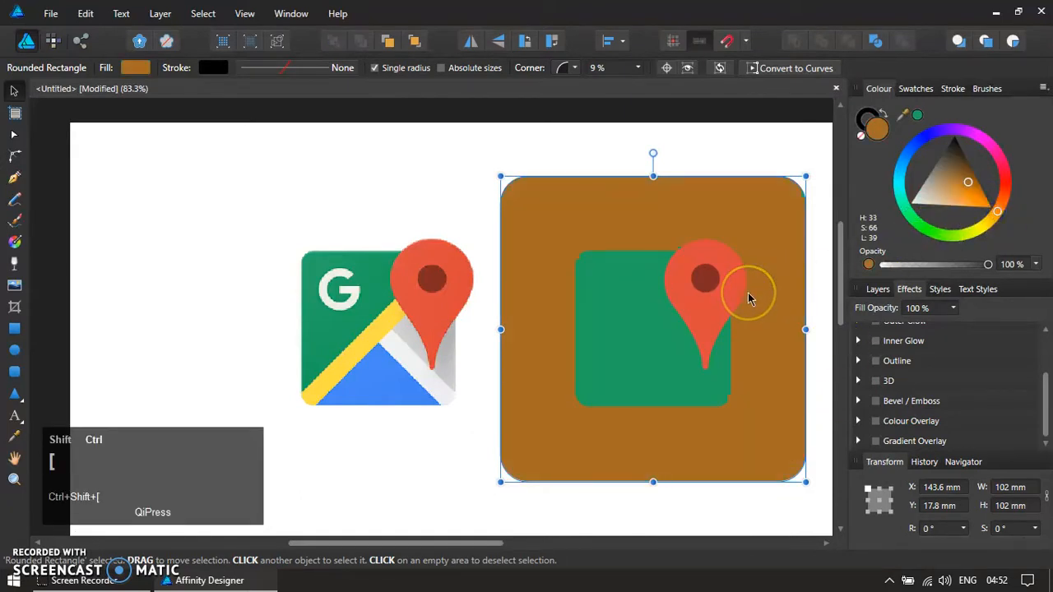
{"action": "left_click", "coordinate": [388, 448]}
- Draw a rectangle about 5.9 mm by 91.9 mm, rotated to -45°, and place it over the reference's yellow road
{"action": "key", "text": "r"}
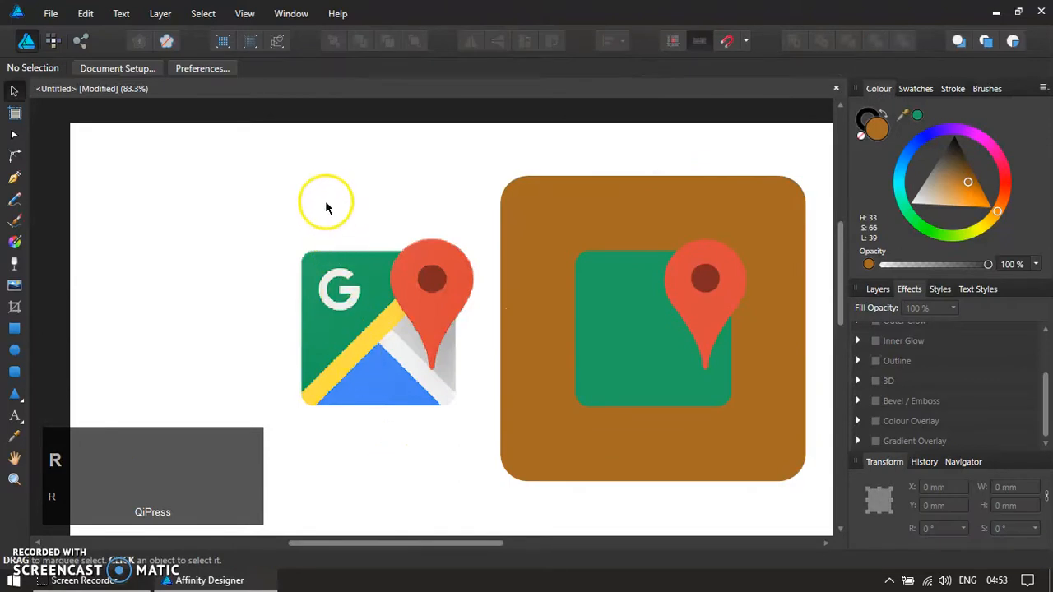
{"action": "left_click_drag", "start_coordinate": [331, 181], "coordinate": [211, 420]}
{"action": "left_click", "coordinate": [315, 346]}
{"action": "key", "text": "v"}
{"action": "left_click_drag", "start_coordinate": [318, 348], "coordinate": [355, 358]}
- Fill the diagonal bar with a bright cyan that contrasts with the reference
{"action": "left_click_drag", "start_coordinate": [941, 217], "coordinate": [1008, 189]}
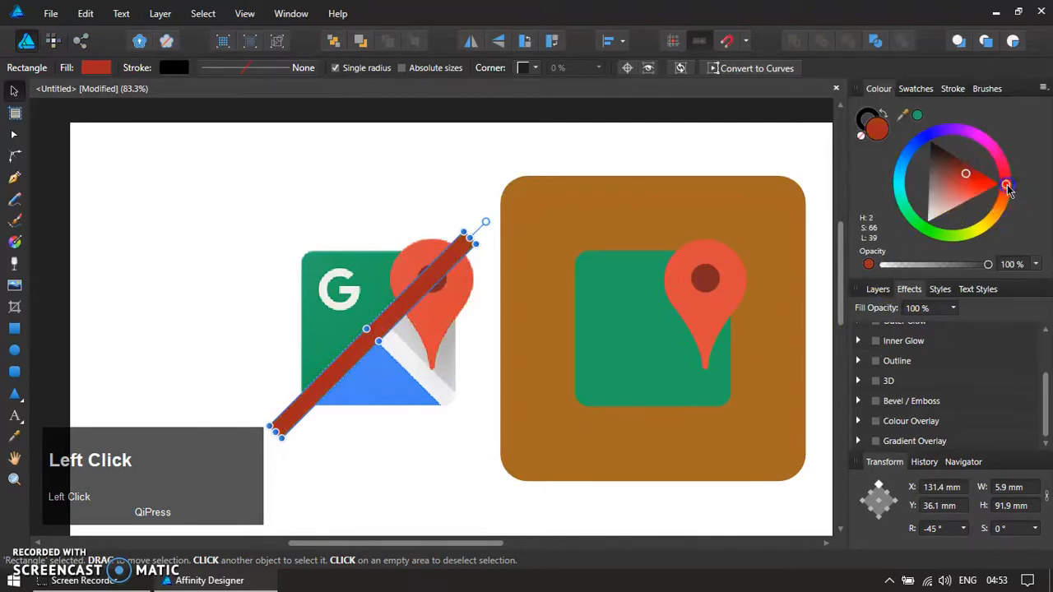
{"action": "left_click", "coordinate": [900, 185]}
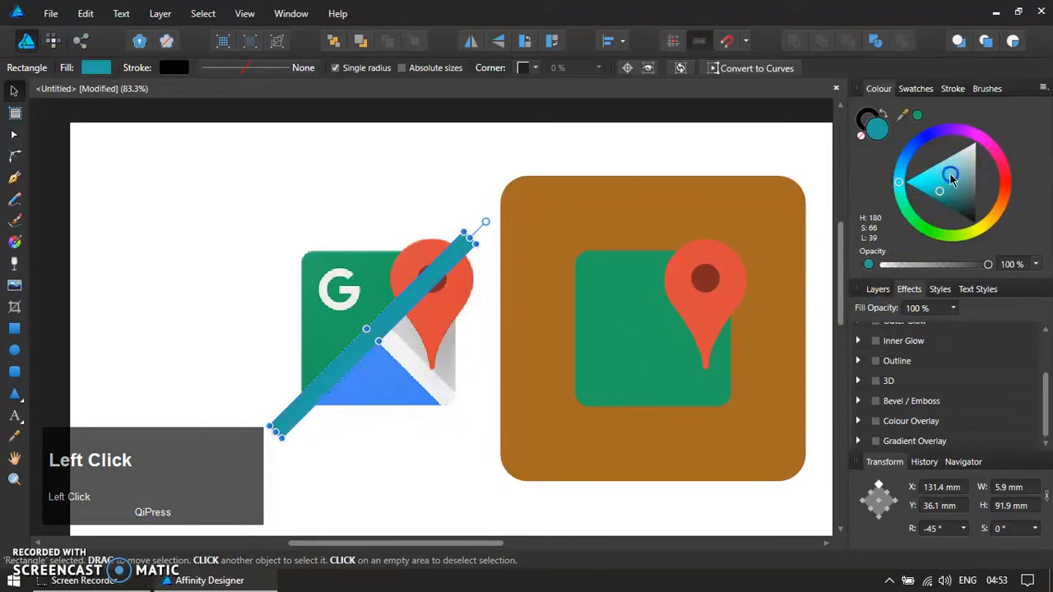
{"action": "left_click_drag", "start_coordinate": [952, 181], "coordinate": [936, 165]}
{"action": "left_click", "coordinate": [393, 424]}
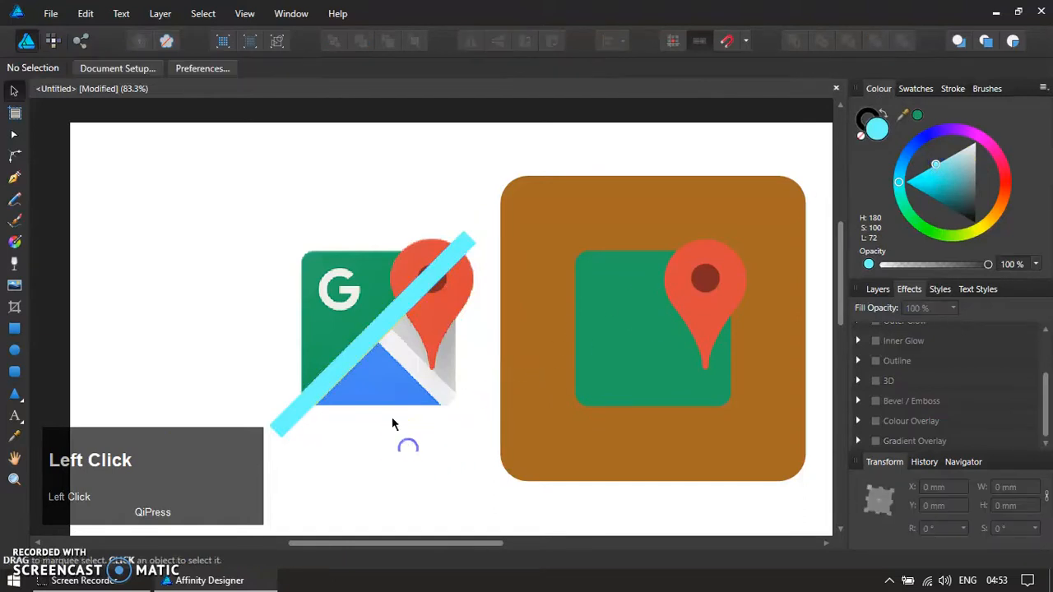
- Move the cyan bar onto the large brown square and align it to that square's centre horizontally and vertically
{"action": "left_click", "coordinate": [368, 355]}
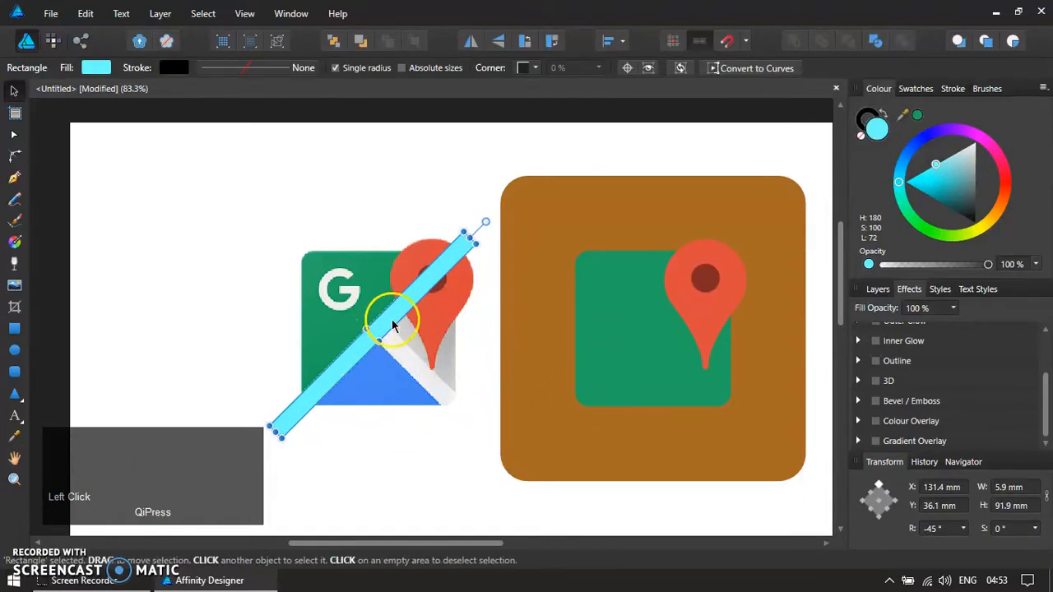
{"action": "left_click_drag", "start_coordinate": [392, 325], "coordinate": [630, 301]}
{"action": "left_click", "coordinate": [601, 437], "text": "shift"}
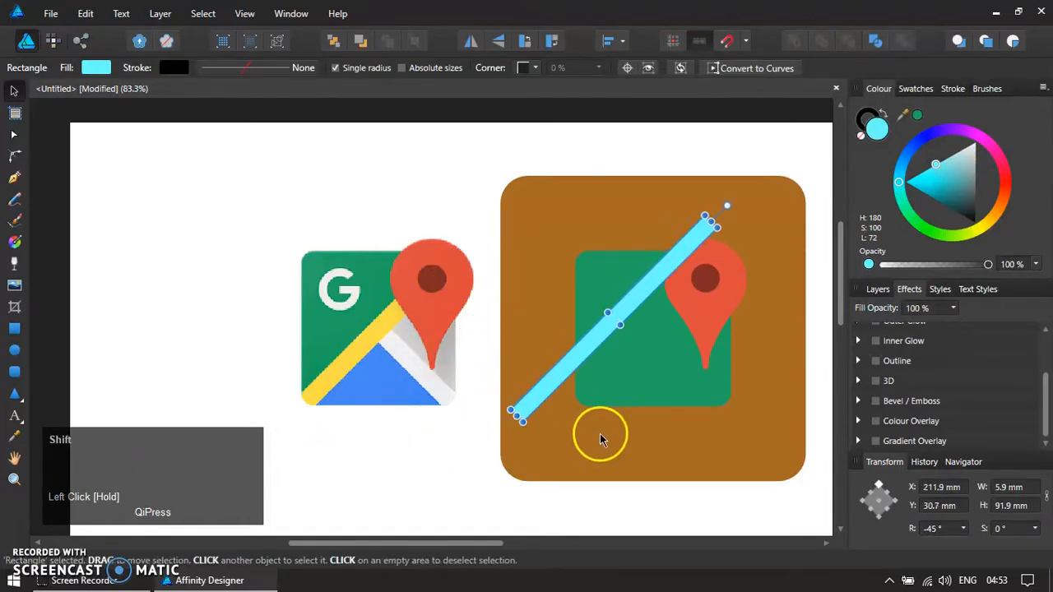
{"action": "left_click", "coordinate": [618, 48]}
{"action": "left_click", "coordinate": [641, 88]}
{"action": "left_click", "coordinate": [626, 156]}
{"action": "left_click", "coordinate": [619, 225]}
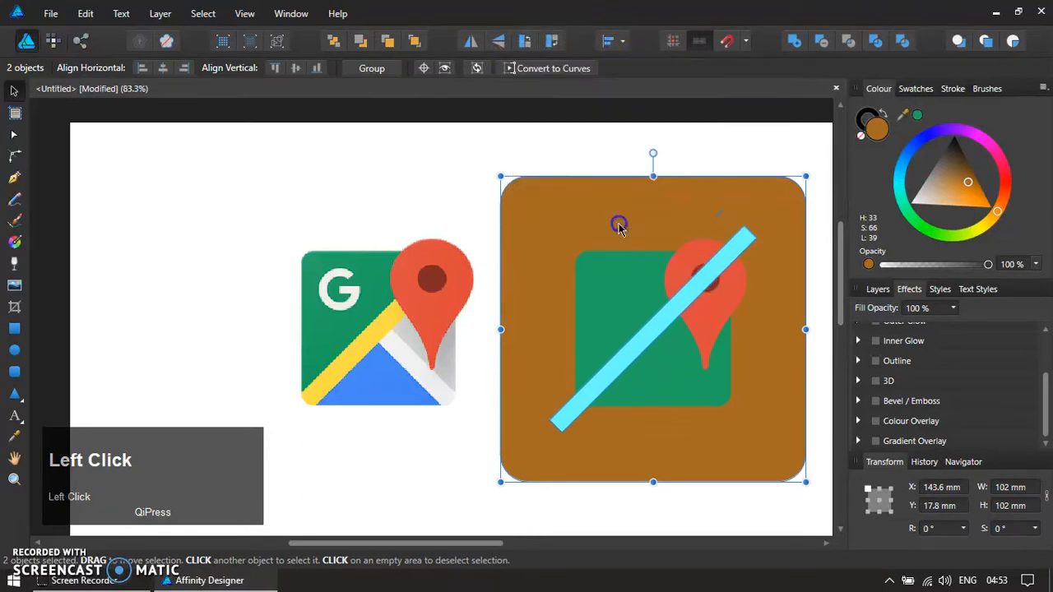
{"action": "left_click", "coordinate": [438, 427]}
{"action": "key", "text": "ctrl+z"}
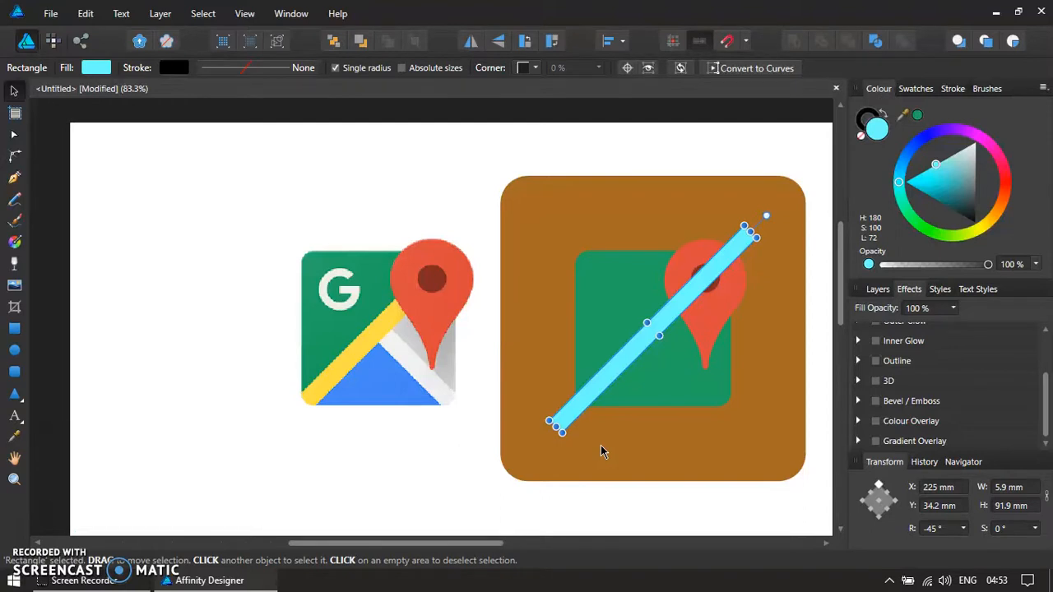
- Duplicate the cyan bar and the green rounded square in place, and intersect the copies, keeping the originals
{"action": "left_click", "coordinate": [671, 383], "text": "shift"}
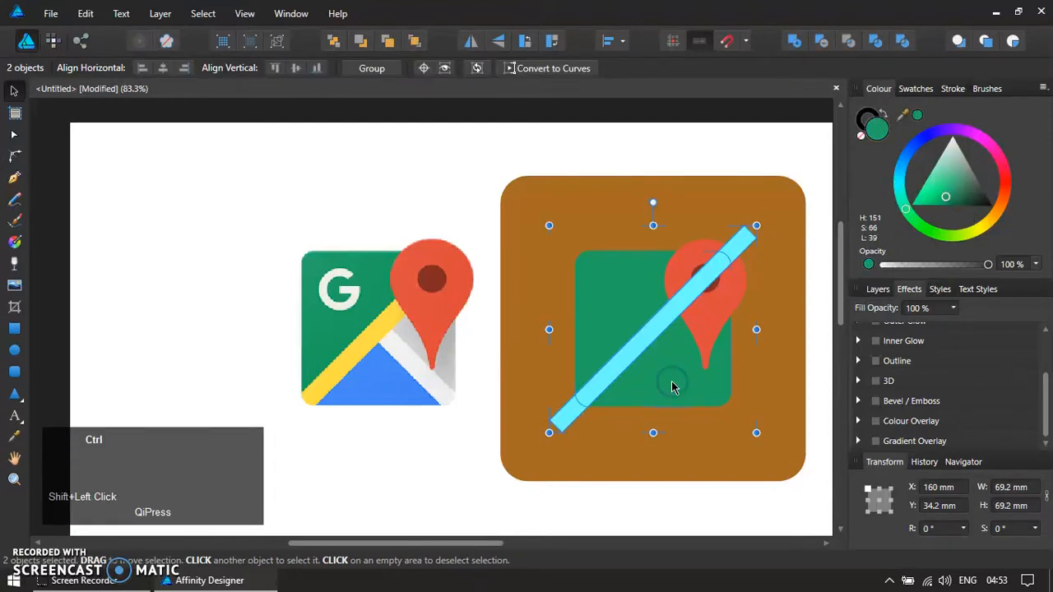
{"action": "left_click_drag", "start_coordinate": [656, 401], "coordinate": [768, 461]}
{"action": "key", "text": "ctrl+z"}
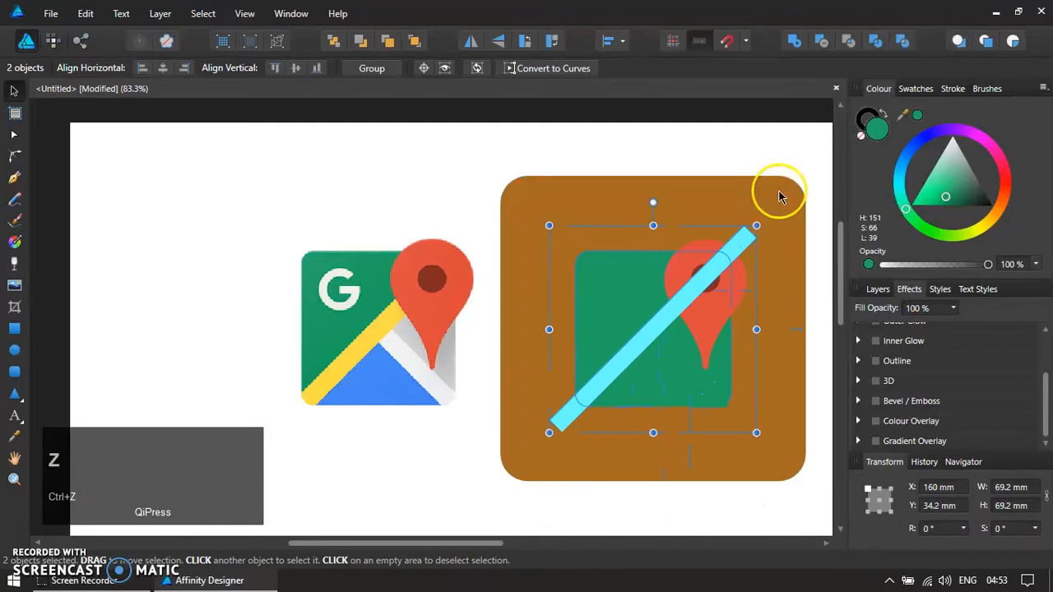
{"action": "left_click", "coordinate": [849, 42]}
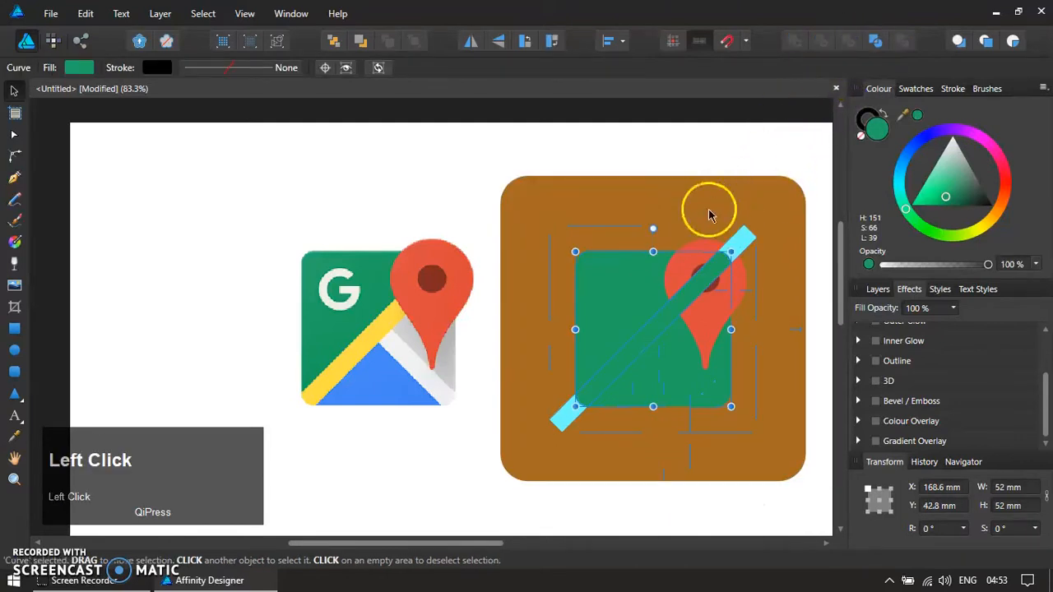
- Fill the intersected diagonal strip with the reference road's yellow and delete the original cyan bar
{"action": "left_click", "coordinate": [902, 114]}
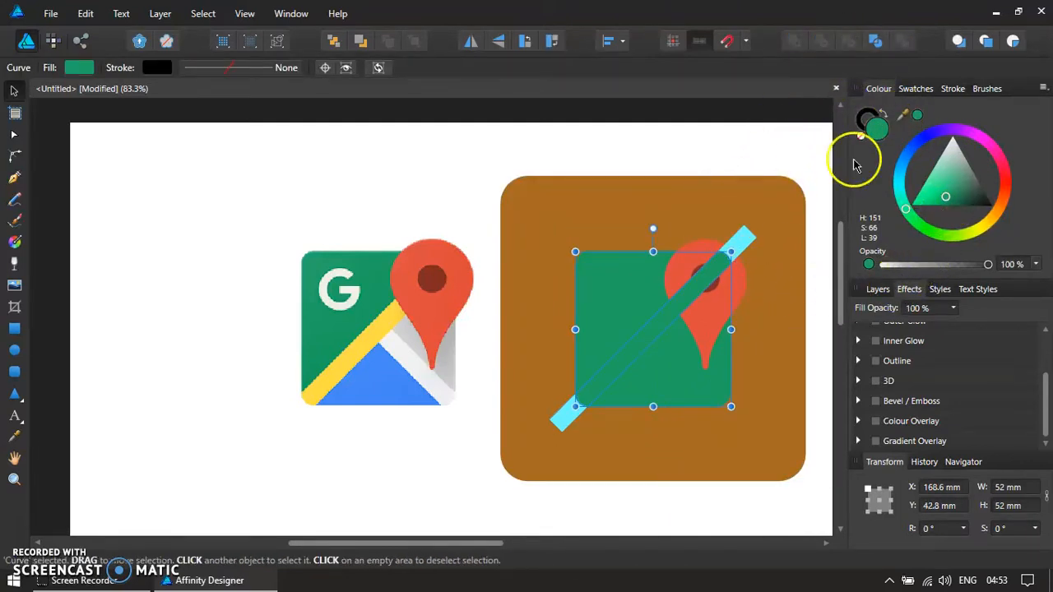
{"action": "left_click", "coordinate": [359, 343]}
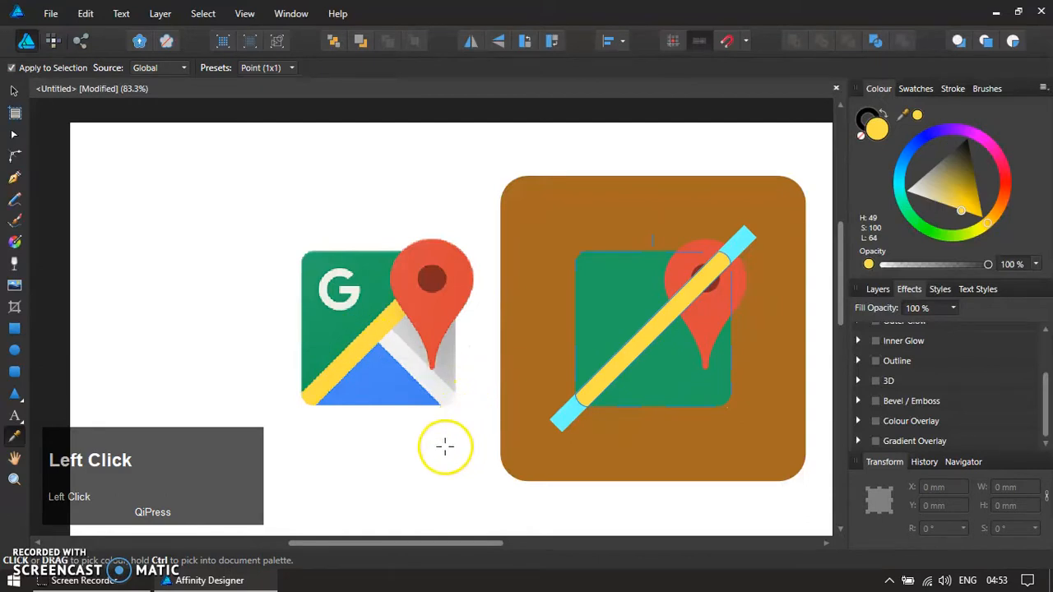
{"action": "key", "text": "c"}
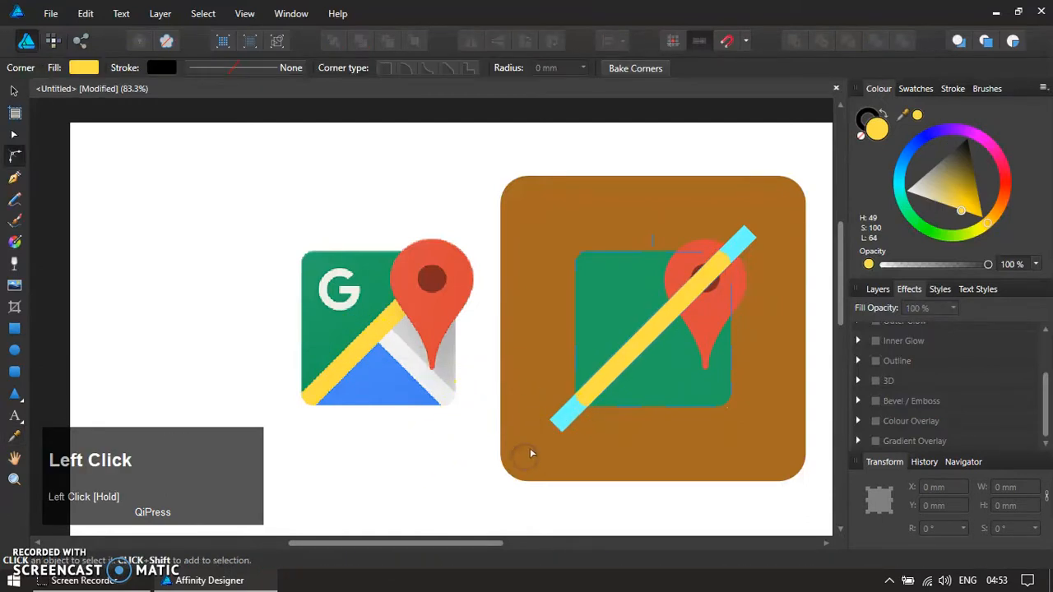
{"action": "key", "text": "v"}
{"action": "left_click", "coordinate": [560, 418]}
{"action": "key", "text": "Delete"}
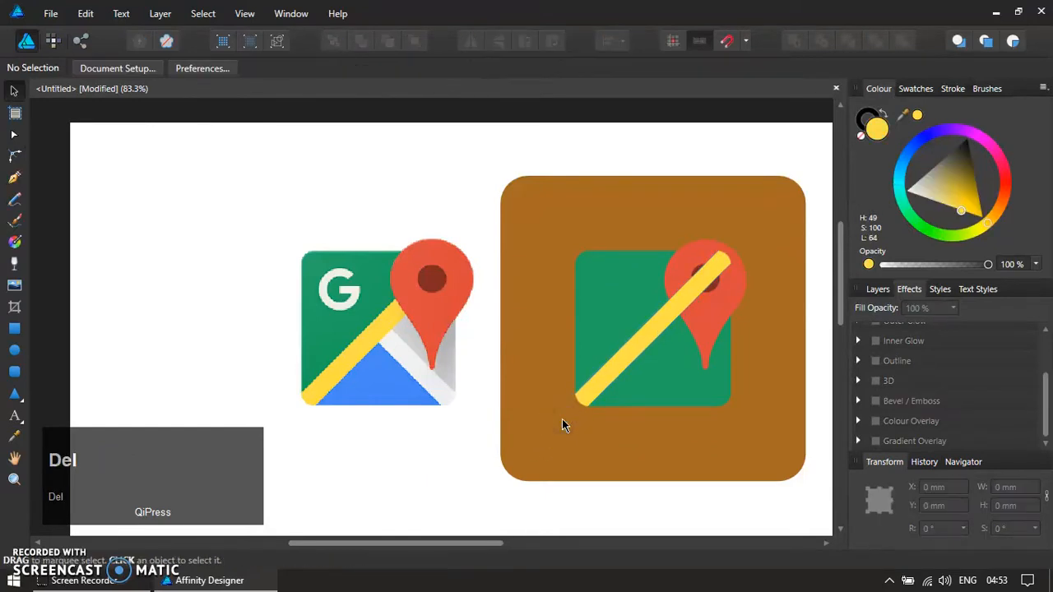
- Select the pin and its centre dot and bring both to the front, above the yellow strip
{"action": "scroll", "coordinate": [764, 297], "scroll_direction": "up", "scroll_amount": 2, "text": "ctrl"}
{"action": "left_click", "coordinate": [707, 375]}
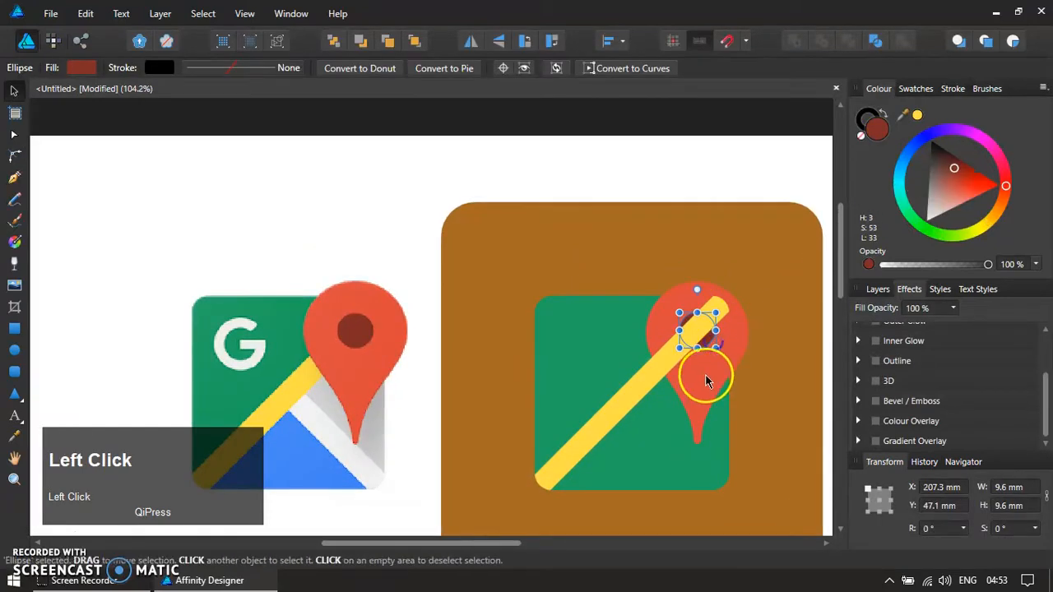
{"action": "left_click", "coordinate": [697, 393], "text": "shift"}
{"action": "key", "text": "ctrl+shift+bracketleft"}
{"action": "key", "text": "ctrl+shift+bracketright"}
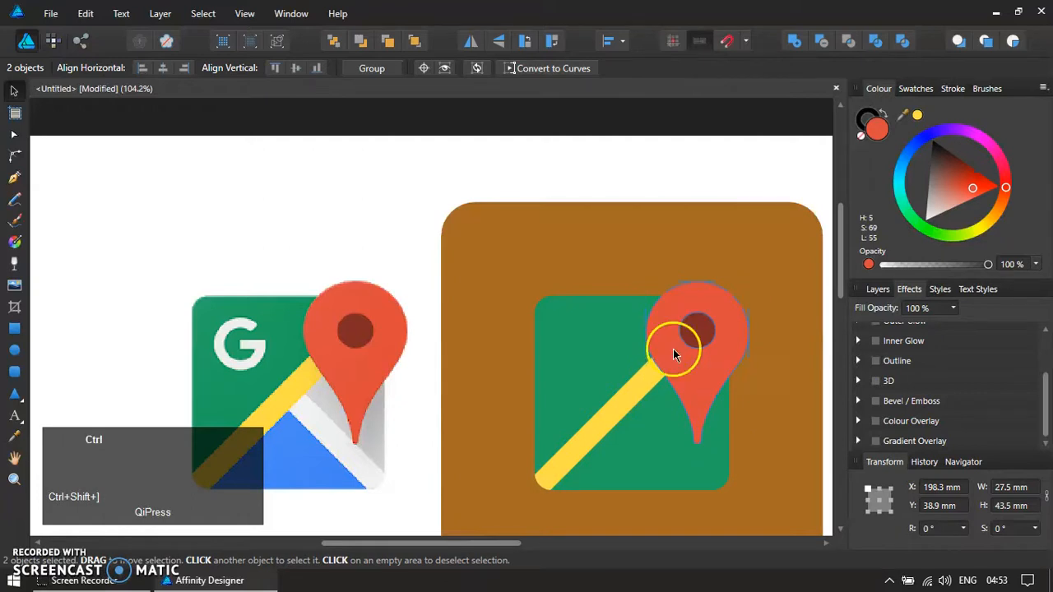
{"action": "scroll", "coordinate": [673, 349], "scroll_direction": "down", "scroll_amount": 3, "text": "ctrl"}
{"action": "left_click", "coordinate": [499, 463]}
- Duplicate the yellow diagonal strip in place and flip the copy vertically to cross the original
{"action": "scroll", "coordinate": [543, 422], "scroll_direction": "up", "scroll_amount": 2, "text": "ctrl"}
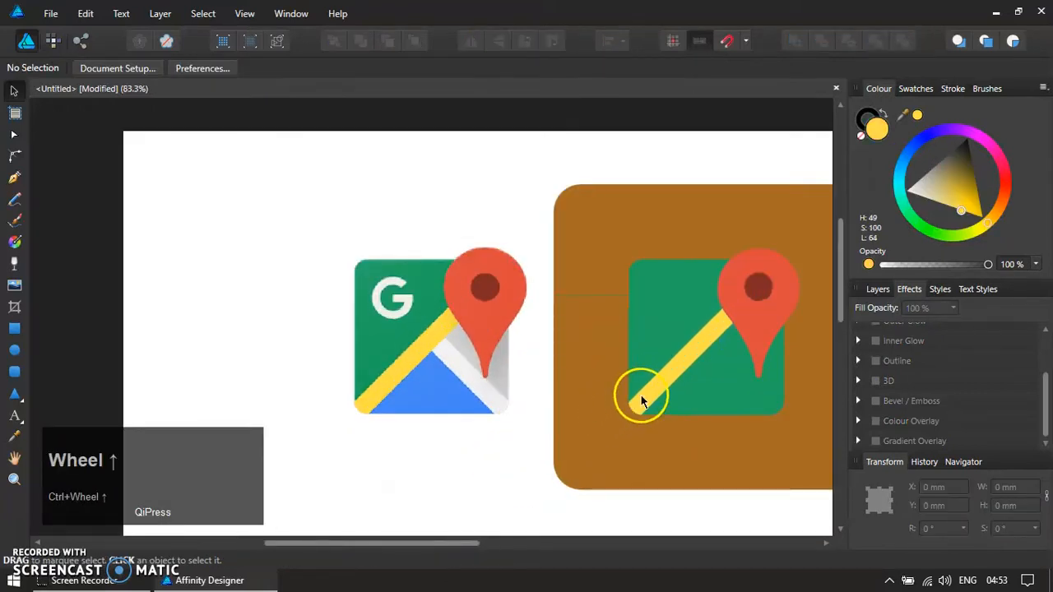
{"action": "left_click", "coordinate": [672, 378]}
{"action": "key", "text": "ctrl+d"}
{"action": "left_click", "coordinate": [660, 377]}
{"action": "key", "text": "ctrl+j"}
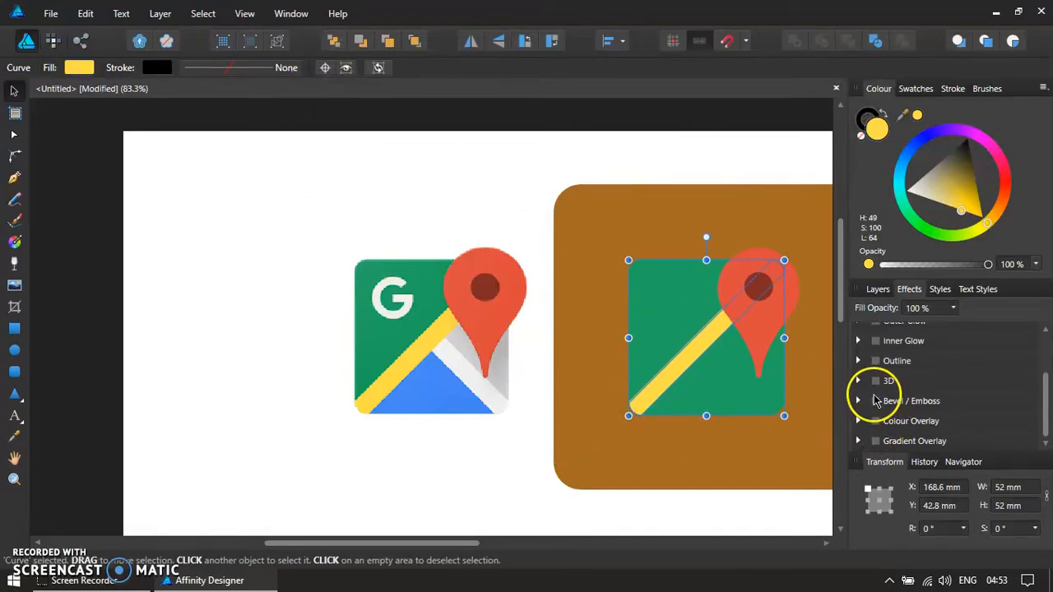
{"action": "left_click", "coordinate": [498, 41]}
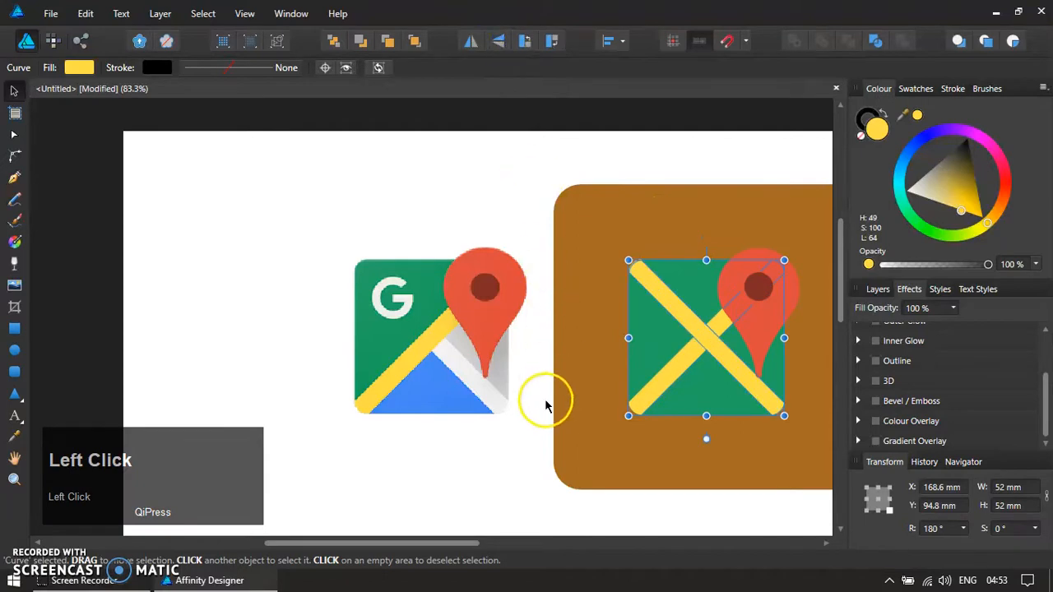
- Draw a rectangle about 35 × 66.4 mm over the upper-left edge of the brown square, beside the map icon
{"action": "left_click", "coordinate": [516, 476]}
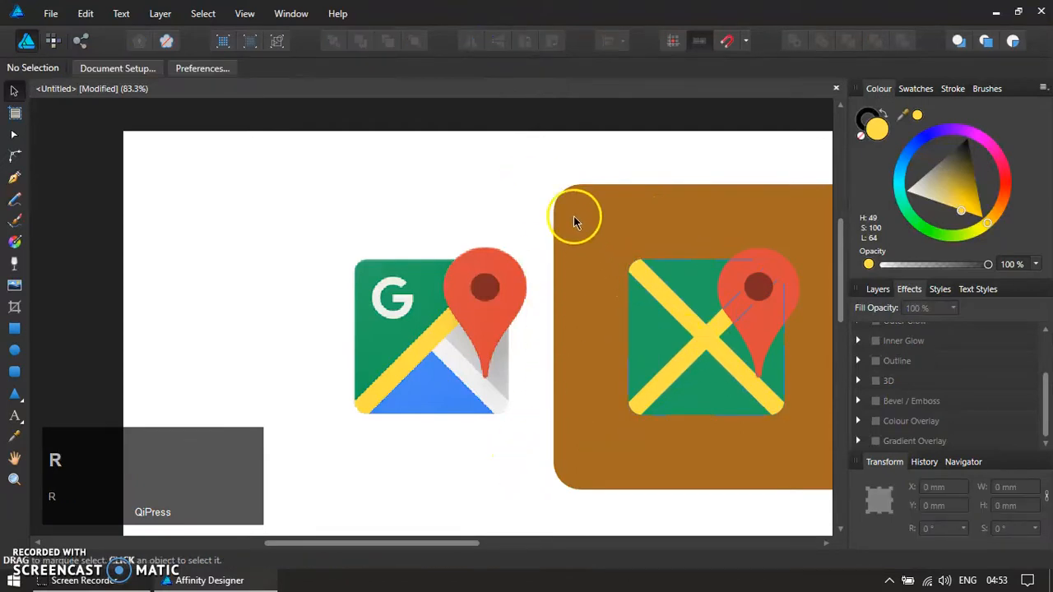
{"action": "left_click_drag", "start_coordinate": [576, 218], "coordinate": [646, 395]}
{"action": "key", "text": "ctrl+z"}
{"action": "key", "text": "r"}
{"action": "left_click_drag", "start_coordinate": [529, 178], "coordinate": [636, 388]}
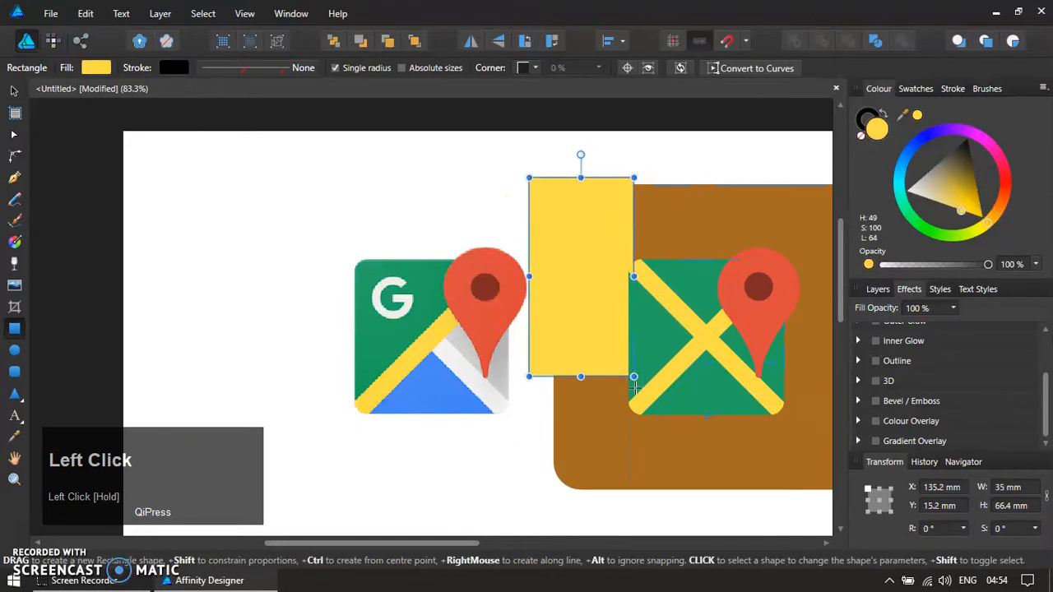
- Rotate the new rectangle to -45° and bring it to the front
{"action": "key", "text": "v"}
{"action": "left_click_drag", "start_coordinate": [631, 378], "coordinate": [528, 410]}
{"action": "key", "text": "ctrl+shift+bracketleft"}
{"action": "key", "text": "ctrl+shift+bracketright"}
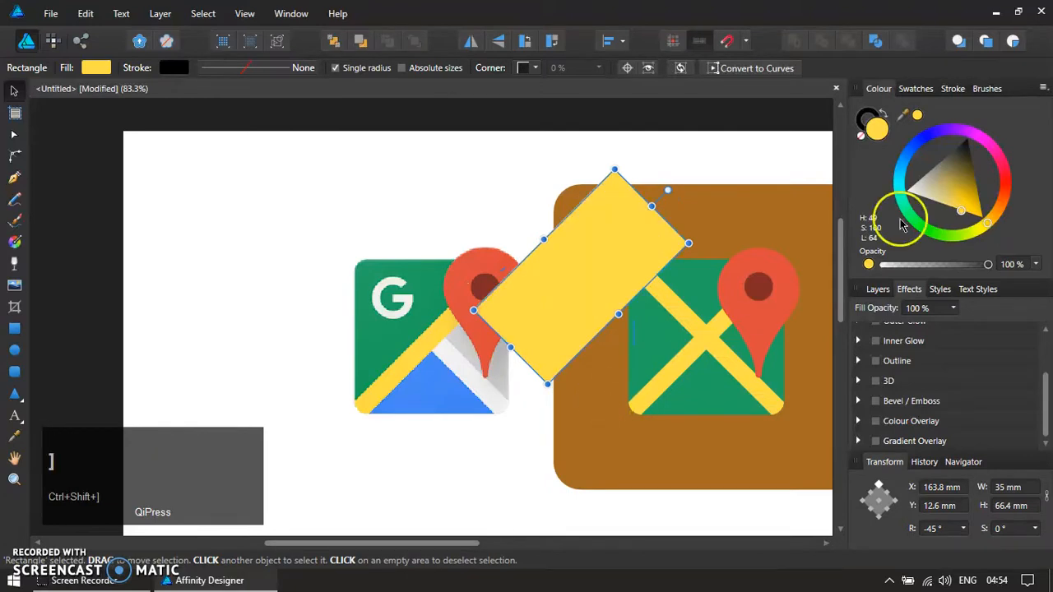
- Recolour the rotated rectangle red, place it over the flipped strip's upper-left half, and subtract it from that strip
{"action": "left_click", "coordinate": [1004, 182]}
{"action": "left_click_drag", "start_coordinate": [617, 277], "coordinate": [701, 299]}
{"action": "left_click", "coordinate": [737, 362], "text": "shift"}
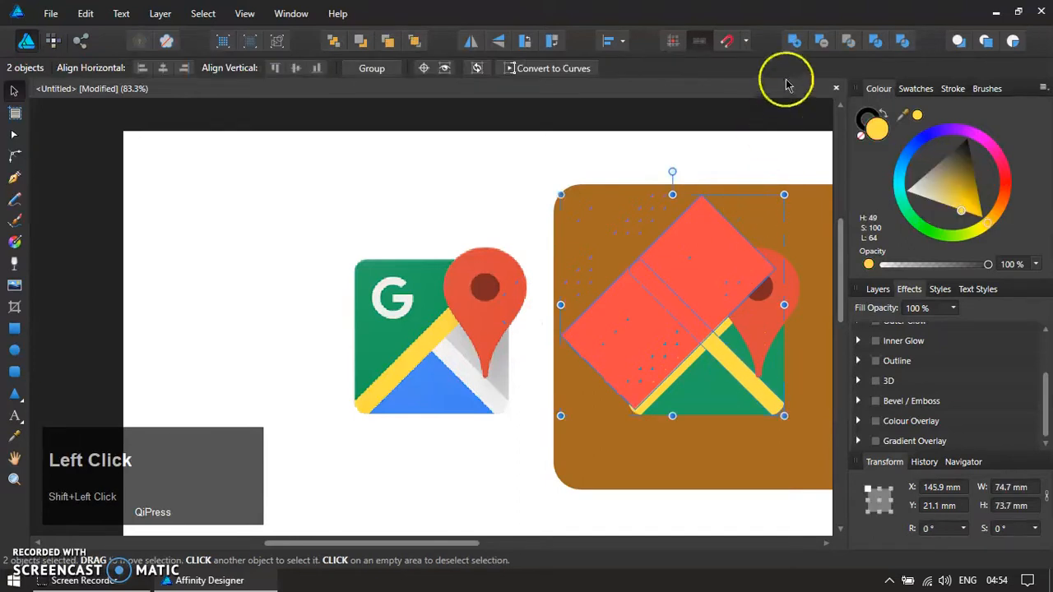
{"action": "left_click", "coordinate": [821, 41]}
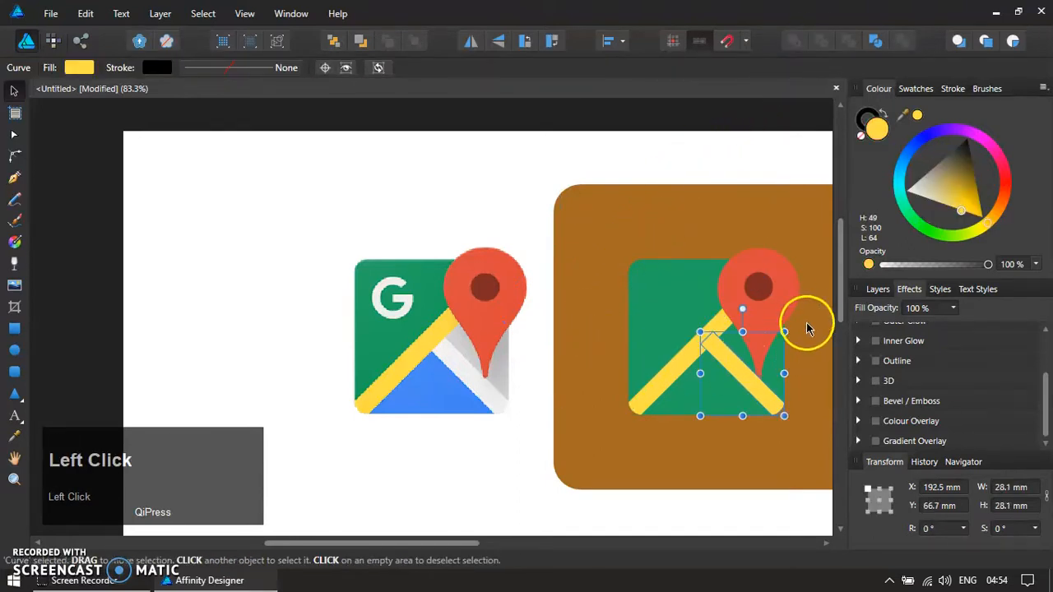
- Fill the trimmed lower-right strip with the off-white sampled from the reference logo's short road
{"action": "key", "text": "i"}
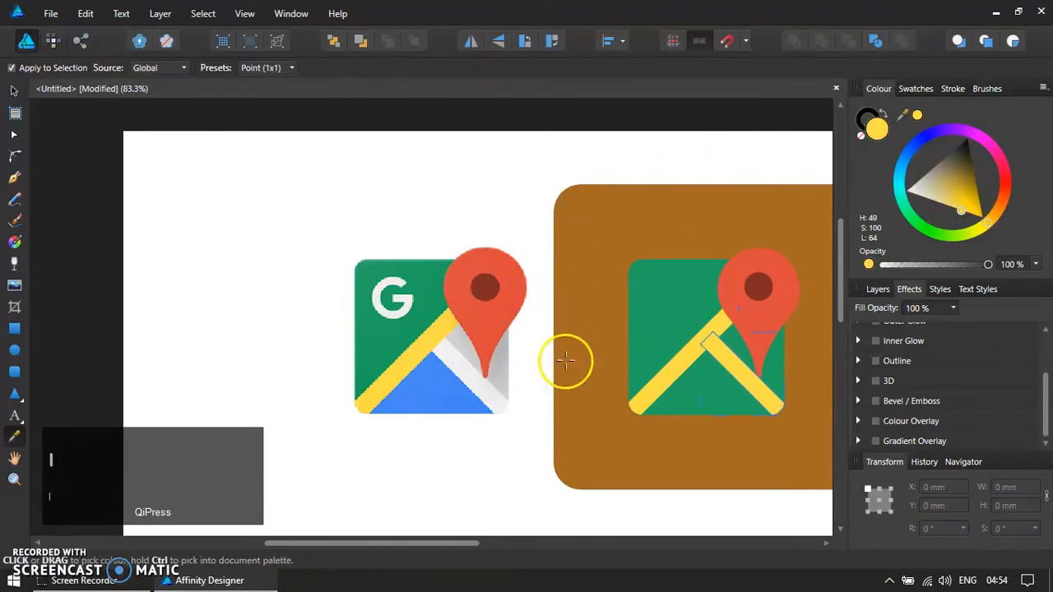
{"action": "left_click", "coordinate": [464, 369]}
{"action": "key", "text": "v"}
{"action": "left_click", "coordinate": [552, 486]}
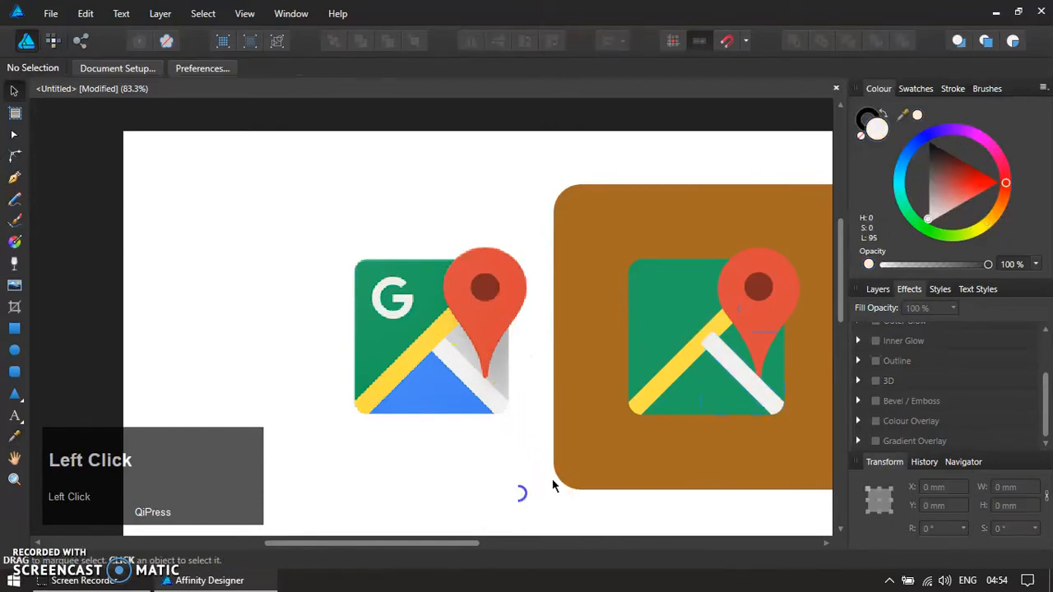
- Select the pin, its centre dot and the yellow strip, and bring them in front of the off-white strip
{"action": "left_click", "coordinate": [752, 306]}
{"action": "key", "text": "ctrl+z"}
{"action": "left_click", "coordinate": [724, 356], "text": "shift"}
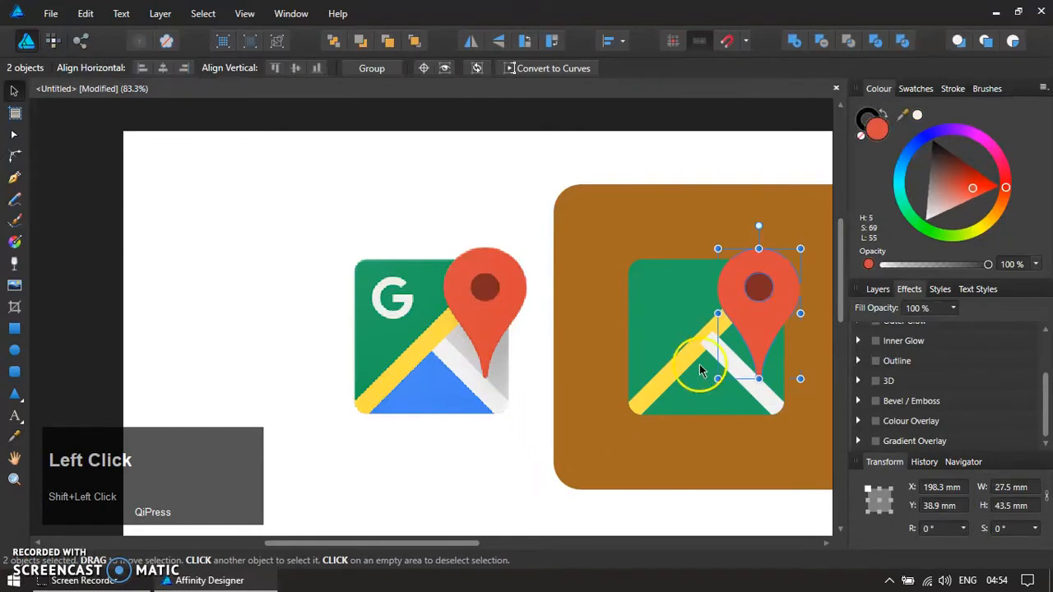
{"action": "left_click", "coordinate": [663, 377], "text": "shift"}
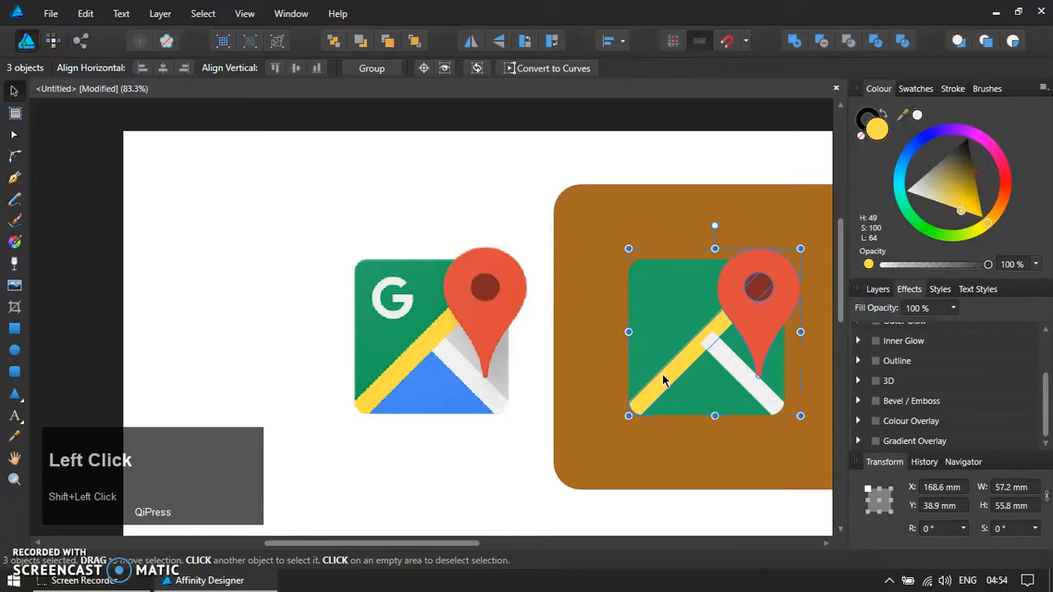
{"action": "key", "text": "ctrl+shift+bracketleft"}
{"action": "key", "text": "ctrl+shift+bracketright"}
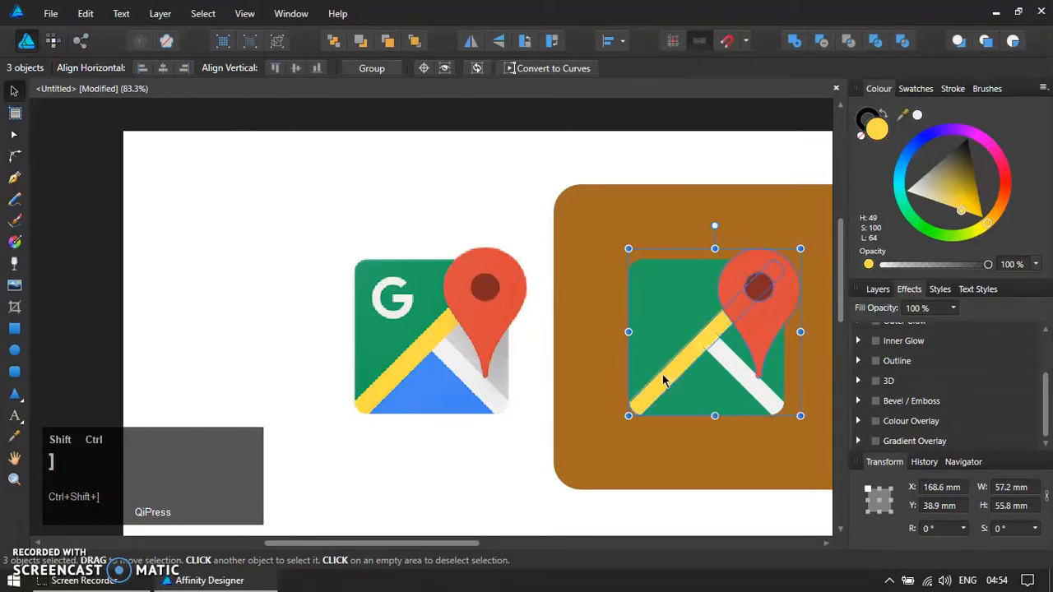
- Draw a square about 27.9 mm wide over the green square's lower-right corner
{"action": "left_click", "coordinate": [481, 472]}
{"action": "scroll", "coordinate": [474, 416], "scroll_direction": "down", "scroll_amount": 2}
{"action": "left_click", "coordinate": [626, 467]}
{"action": "key", "text": "z"}
{"action": "left_click_drag", "start_coordinate": [469, 324], "coordinate": [705, 486]}
{"action": "key", "text": "r"}
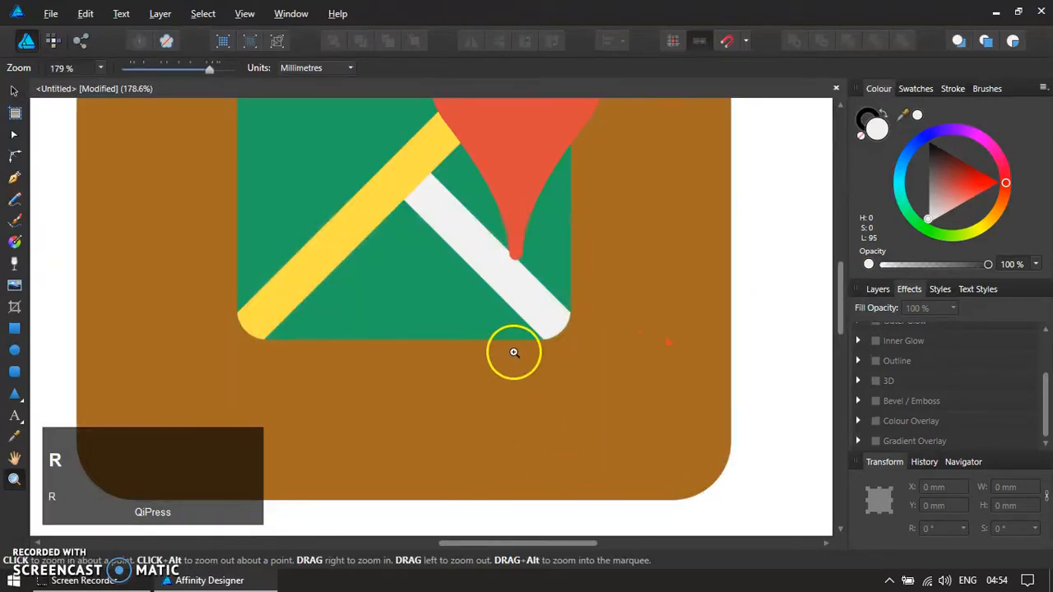
{"action": "key", "text": "m"}
{"action": "left_click_drag", "start_coordinate": [523, 253], "coordinate": [705, 453]}
{"action": "key", "text": "v"}
{"action": "left_click", "coordinate": [785, 414]}
{"action": "left_click", "coordinate": [677, 400]}
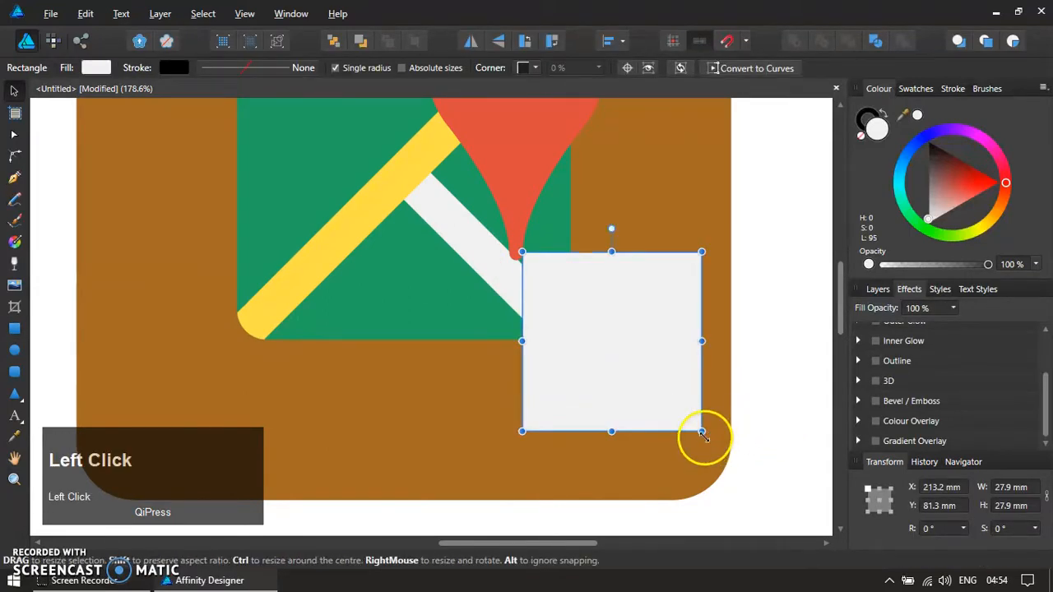
- Rotate the new square to -45°, move its tip below the road junction, and enlarge it to about 40.2 mm
{"action": "left_click_drag", "start_coordinate": [705, 444], "coordinate": [592, 484]}
{"action": "left_click_drag", "start_coordinate": [640, 317], "coordinate": [437, 305]}
{"action": "scroll", "coordinate": [488, 393], "scroll_direction": "down", "scroll_amount": 2}
{"action": "left_click", "coordinate": [496, 494]}
{"action": "left_click", "coordinate": [445, 368]}
{"action": "left_click_drag", "start_coordinate": [435, 422], "coordinate": [455, 473]}
{"action": "key", "text": "ctrl+z"}
{"action": "left_click_drag", "start_coordinate": [424, 408], "coordinate": [456, 484]}
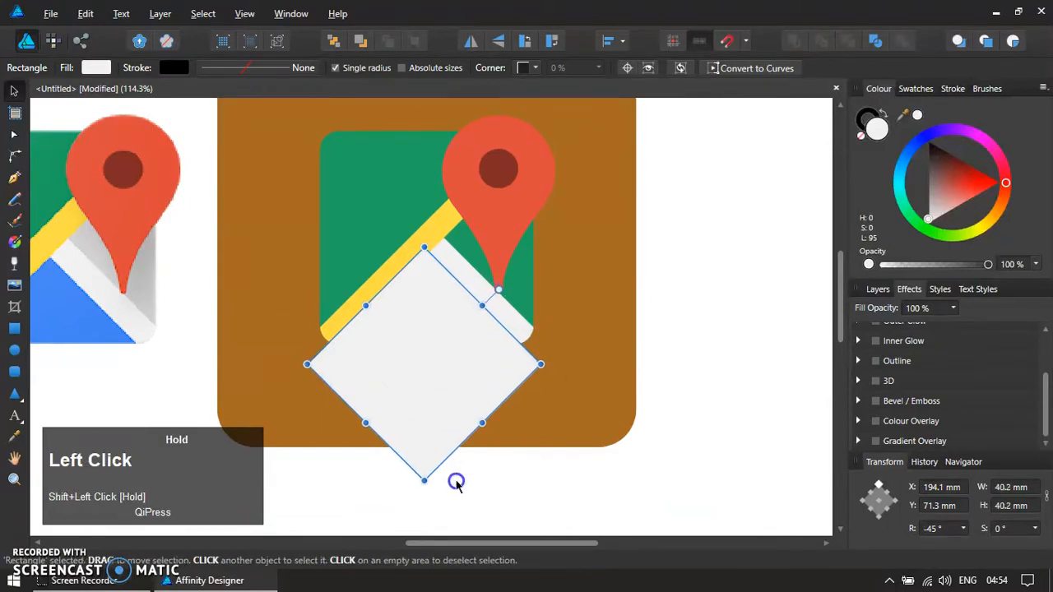
- Recolour the diamond blue at 29% opacity and nudge its tip up to the junction of the yellow and off-white strips
{"action": "left_click_drag", "start_coordinate": [920, 265], "coordinate": [913, 265]}
{"action": "left_click", "coordinate": [914, 148]}
{"action": "left_click", "coordinate": [729, 275]}
{"action": "left_click_drag", "start_coordinate": [440, 371], "coordinate": [451, 369]}
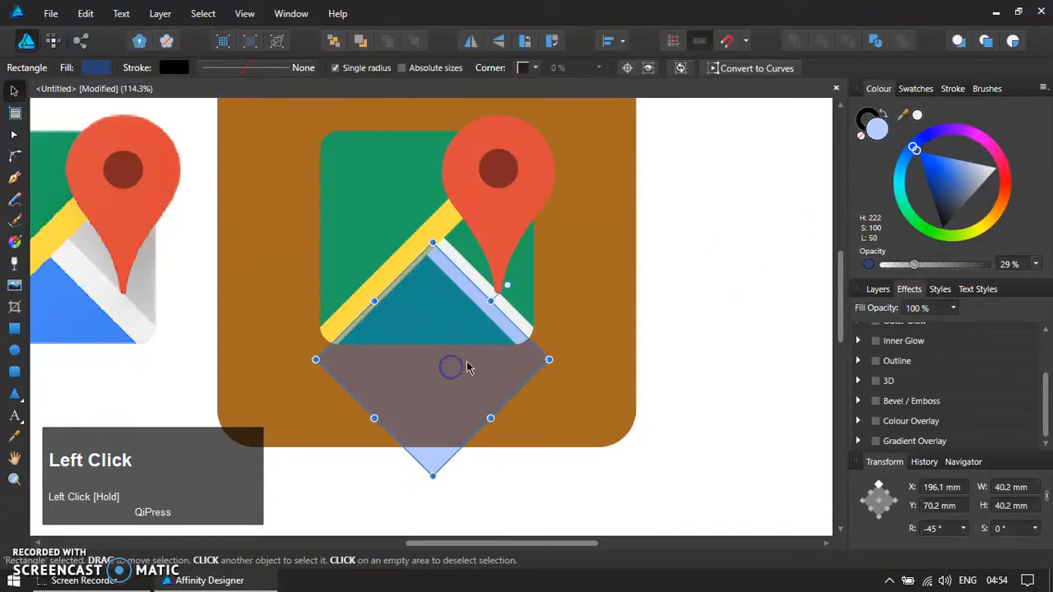
- Align the blue diamond to the horizontal centre of the brown rounded square
{"action": "left_click", "coordinate": [592, 304], "text": "shift"}
{"action": "left_click", "coordinate": [616, 41]}
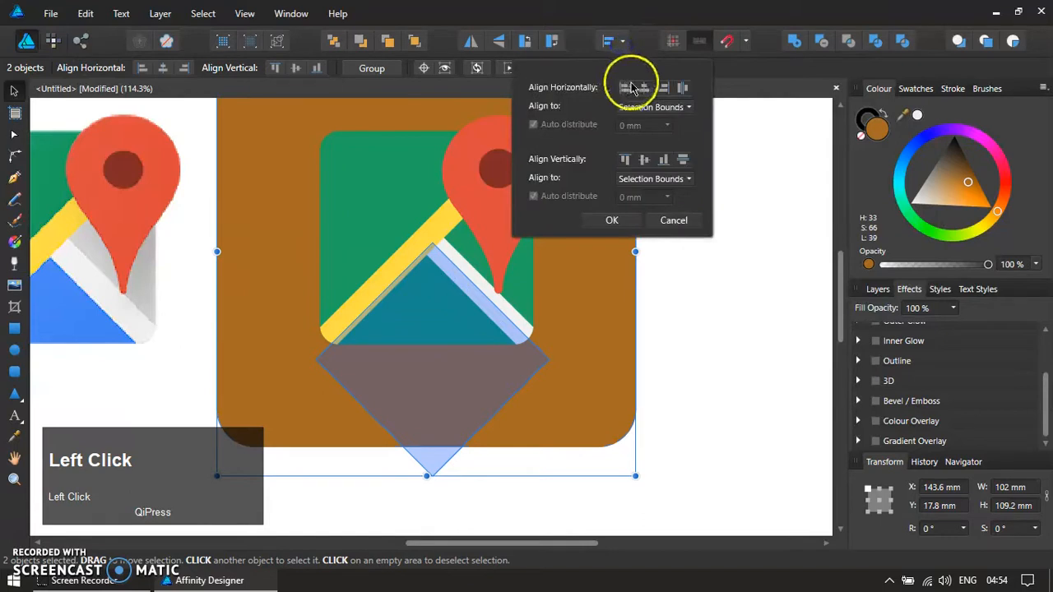
{"action": "left_click", "coordinate": [631, 85]}
{"action": "left_click", "coordinate": [613, 220]}
{"action": "left_click", "coordinate": [696, 299]}
- Intersect duplicates of the blue diamond and the green rounded square, and delete the original diamond
{"action": "left_click", "coordinate": [456, 383]}
{"action": "left_click", "coordinate": [393, 202], "text": "shift"}
{"action": "key", "text": "ctrl+j"}
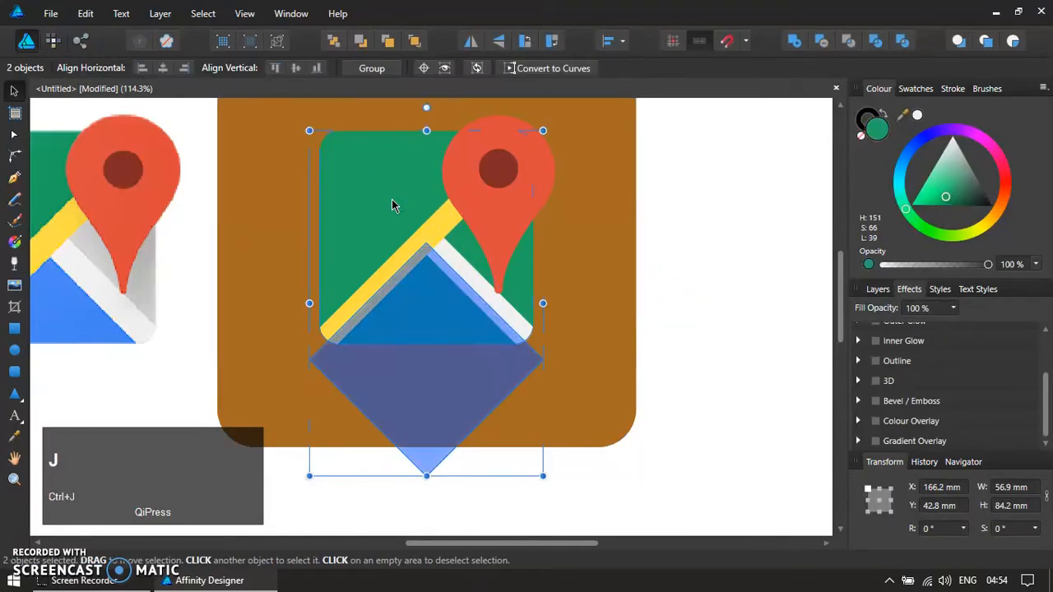
{"action": "left_click", "coordinate": [820, 40]}
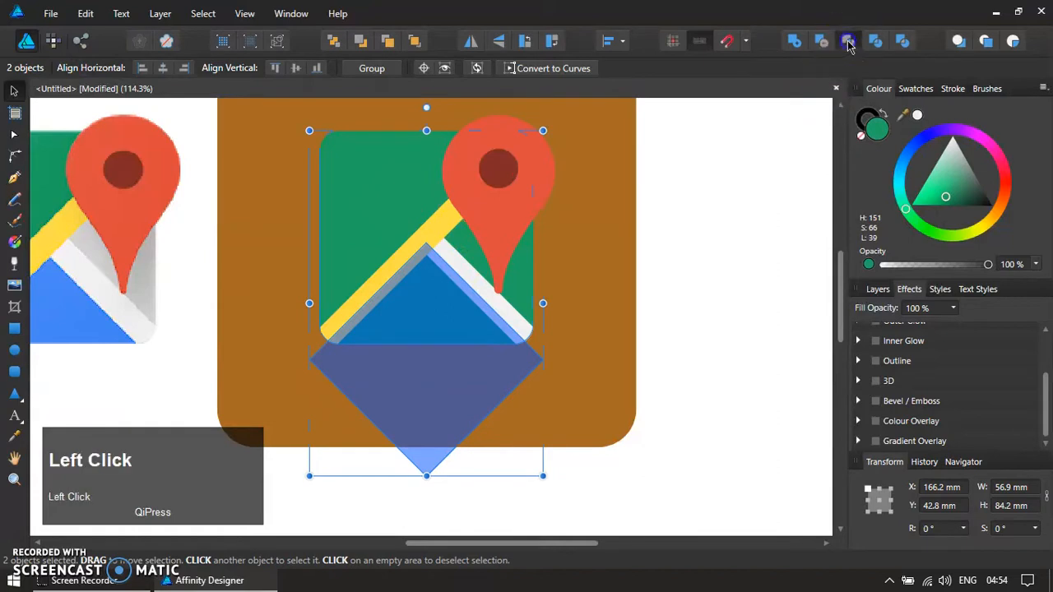
{"action": "left_click", "coordinate": [653, 266]}
{"action": "left_click", "coordinate": [463, 393]}
{"action": "key", "text": "Delete"}
- Fill the intersected triangle between the roads with the blue sampled from the reference logo
{"action": "scroll", "coordinate": [463, 393], "scroll_direction": "down", "scroll_amount": 1}
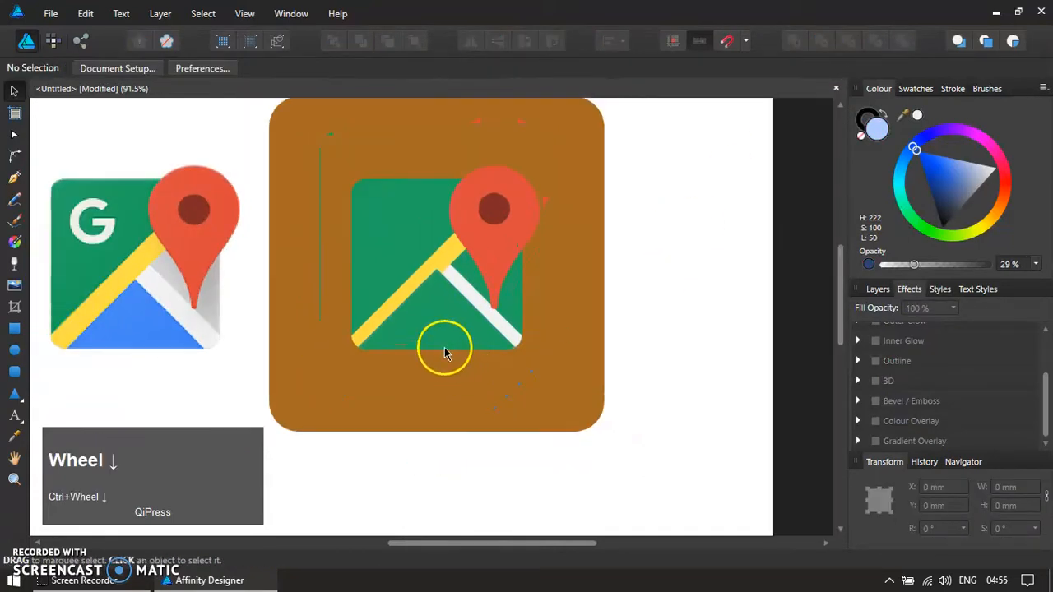
{"action": "left_click", "coordinate": [443, 346]}
{"action": "left_click", "coordinate": [906, 117]}
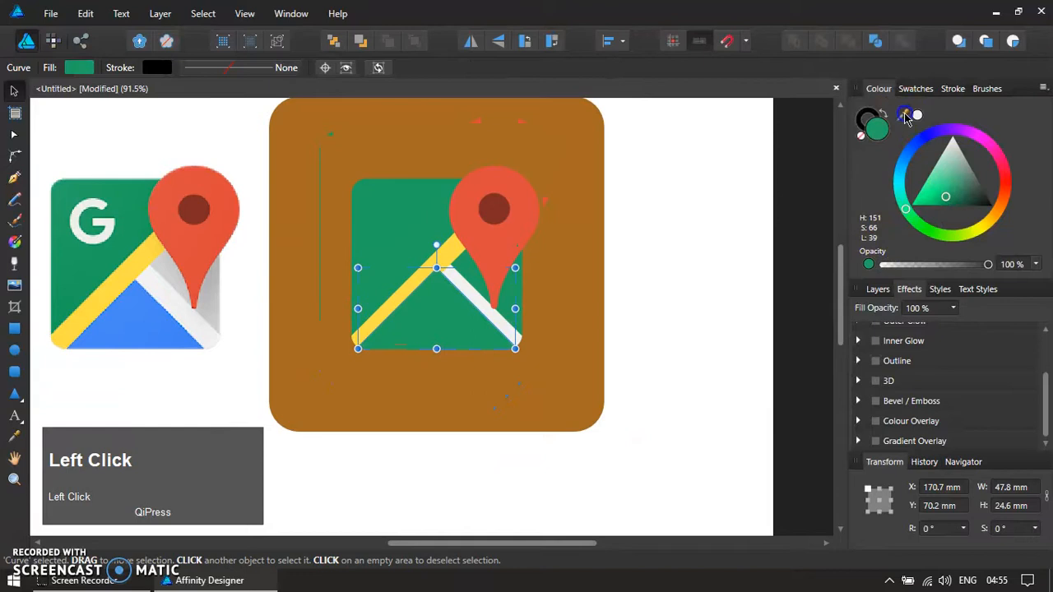
{"action": "left_click", "coordinate": [58, 344]}
{"action": "key", "text": "i"}
{"action": "left_click", "coordinate": [124, 328]}
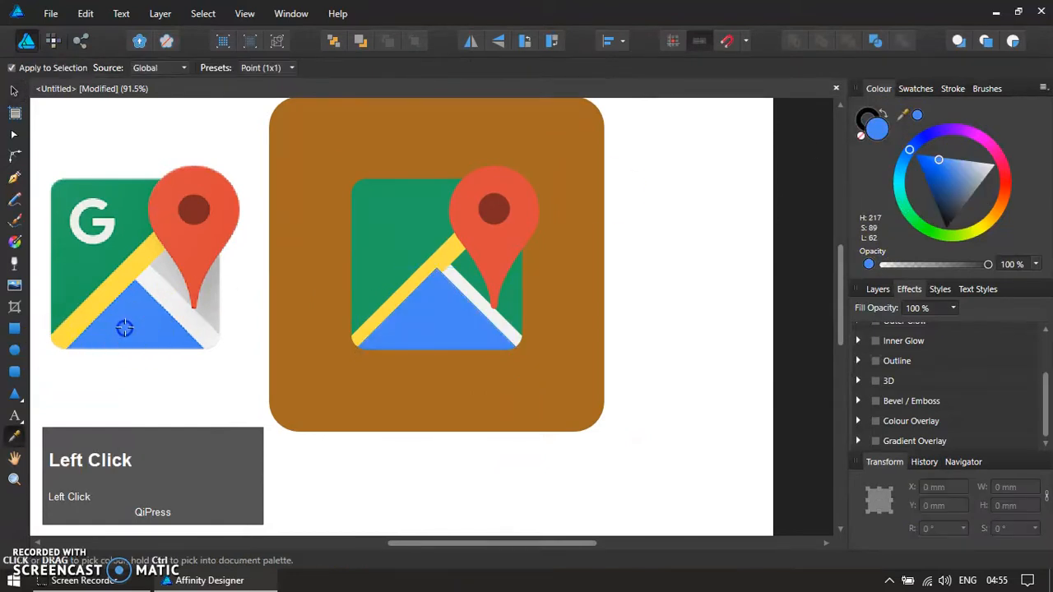
{"action": "key", "text": "v"}
{"action": "left_click", "coordinate": [215, 362]}
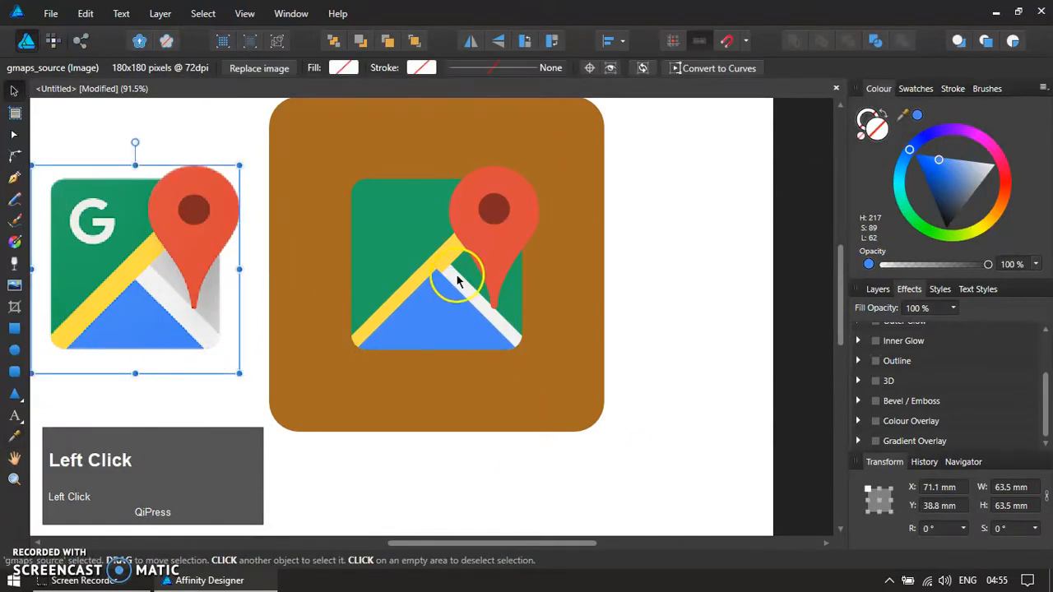
- Send the blue triangle, the green square and the brown background to the back, beneath both road strips
{"action": "scroll", "coordinate": [469, 292], "scroll_direction": "up", "scroll_amount": 1}
{"action": "left_click", "coordinate": [378, 228]}
{"action": "left_click", "coordinate": [237, 260], "text": "shift"}
{"action": "left_click", "coordinate": [233, 260], "text": "shift"}
{"action": "key", "text": "ctrl+shift+bracketright"}
{"action": "key", "text": "ctrl+shift+bracketleft"}
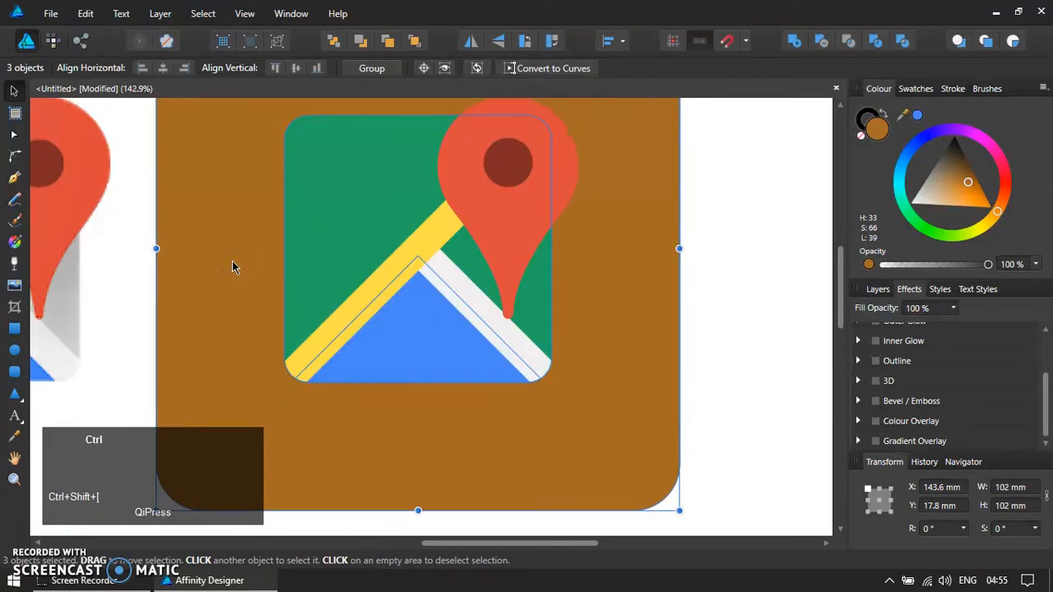
- Duplicate the blue triangle in place
{"action": "scroll", "coordinate": [428, 291], "scroll_direction": "down", "scroll_amount": 2, "text": "ctrl"}
{"action": "left_click", "coordinate": [463, 435]}
{"action": "left_click_drag", "start_coordinate": [436, 348], "coordinate": [474, 395]}
{"action": "key", "text": "ctrl+z"}
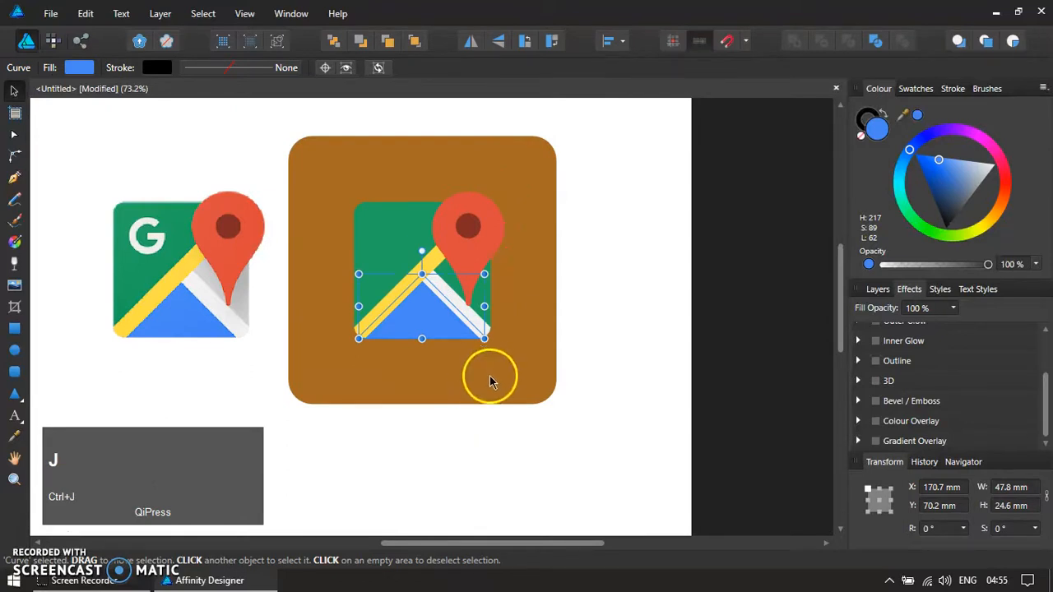
{"action": "left_click", "coordinate": [488, 386], "text": "shift"}
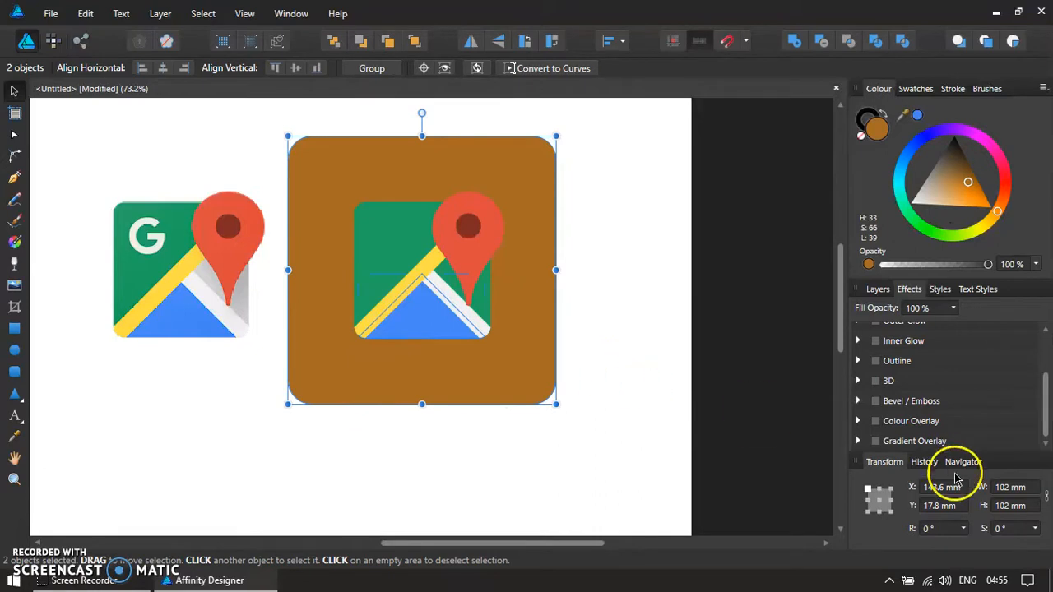
{"action": "left_click", "coordinate": [917, 527]}
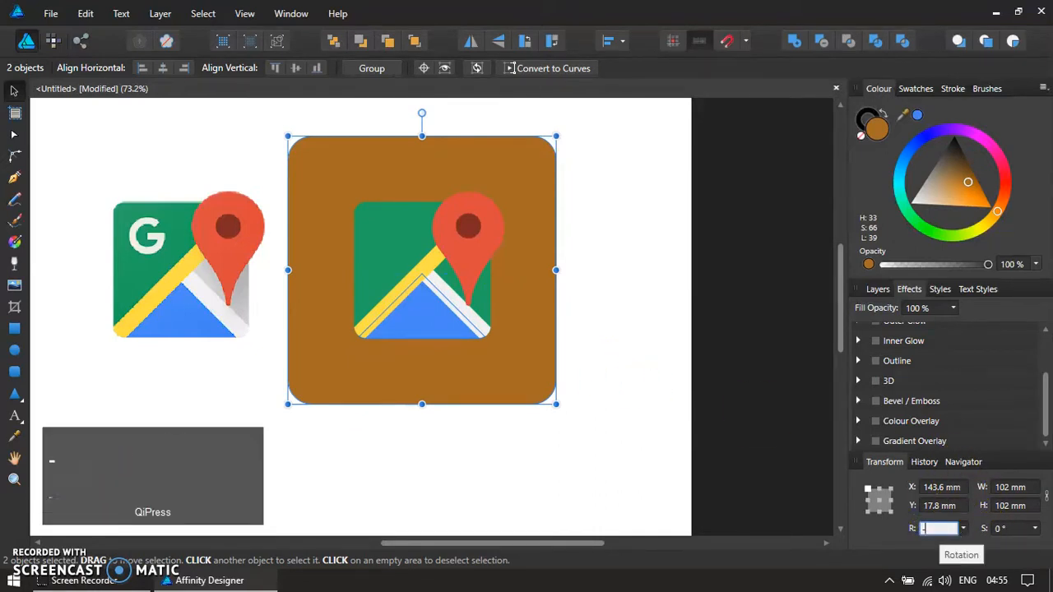
{"action": "key", "text": "Return"}
{"action": "key", "text": "ctrl+z"}
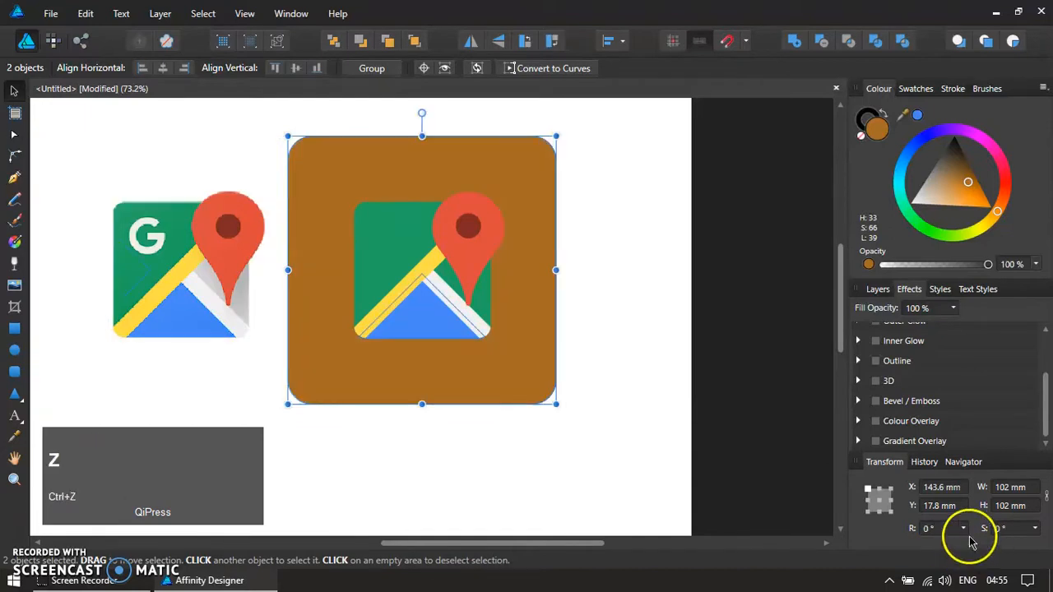
{"action": "left_click", "coordinate": [526, 441]}
{"action": "key", "text": "ctrl+z"}
- Group the duplicate blue triangle with the brown rounded square and rotate the group to 90°
{"action": "left_click", "coordinate": [532, 380], "text": "shift"}
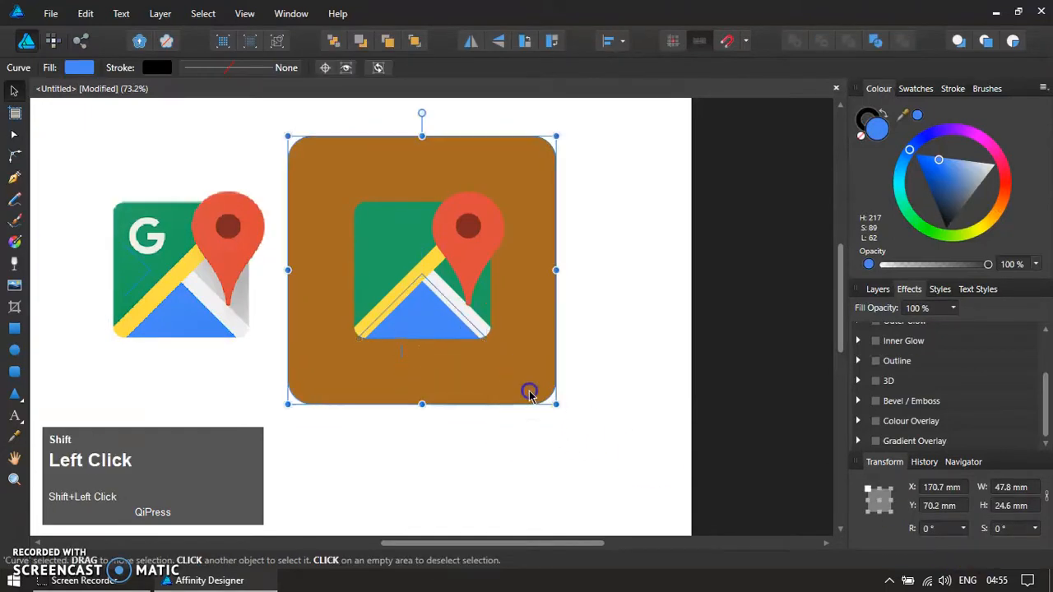
{"action": "key", "text": "ctrl+g"}
{"action": "left_click", "coordinate": [609, 428]}
{"action": "left_click", "coordinate": [505, 379]}
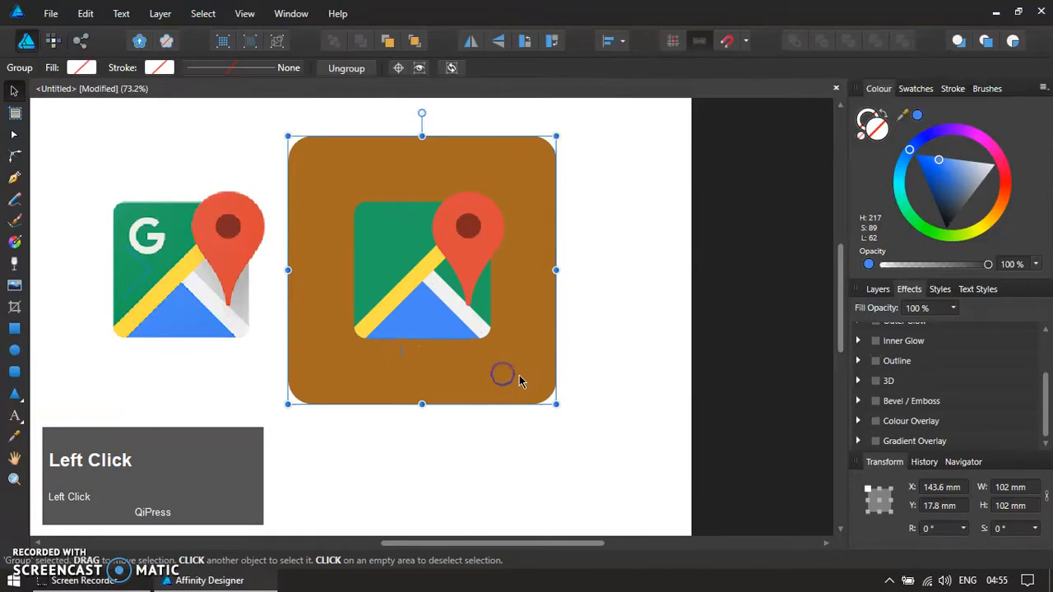
{"action": "left_click_drag", "start_coordinate": [565, 414], "coordinate": [553, 143]}
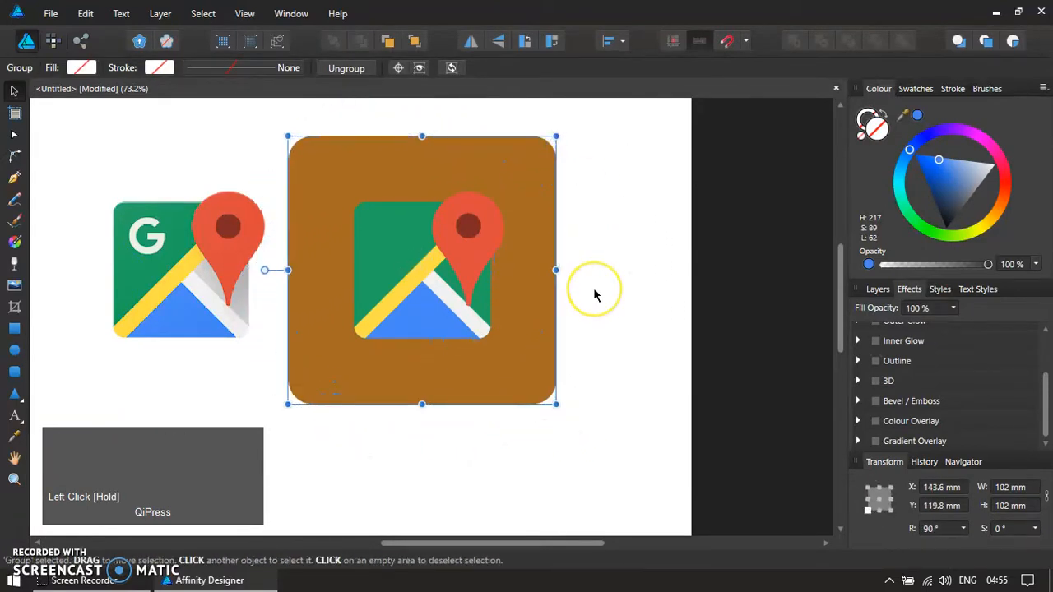
- Bring the rotated group to the front and ungroup it
{"action": "key", "text": "ctrl+shift+bracketright"}
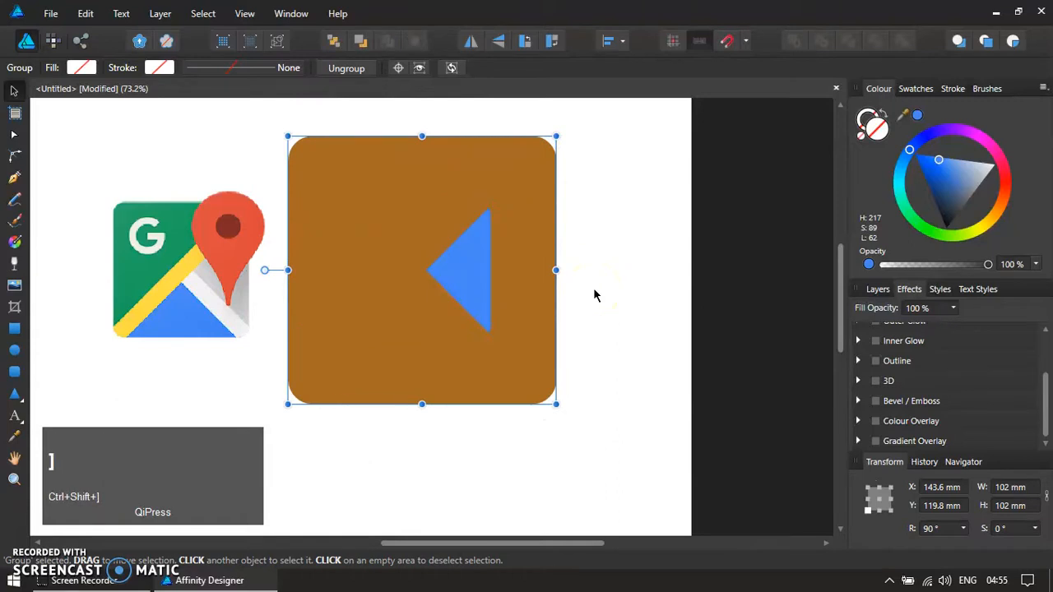
{"action": "left_click", "coordinate": [479, 382]}
{"action": "left_click", "coordinate": [475, 384]}
{"action": "key", "text": "ctrl+shift+g"}
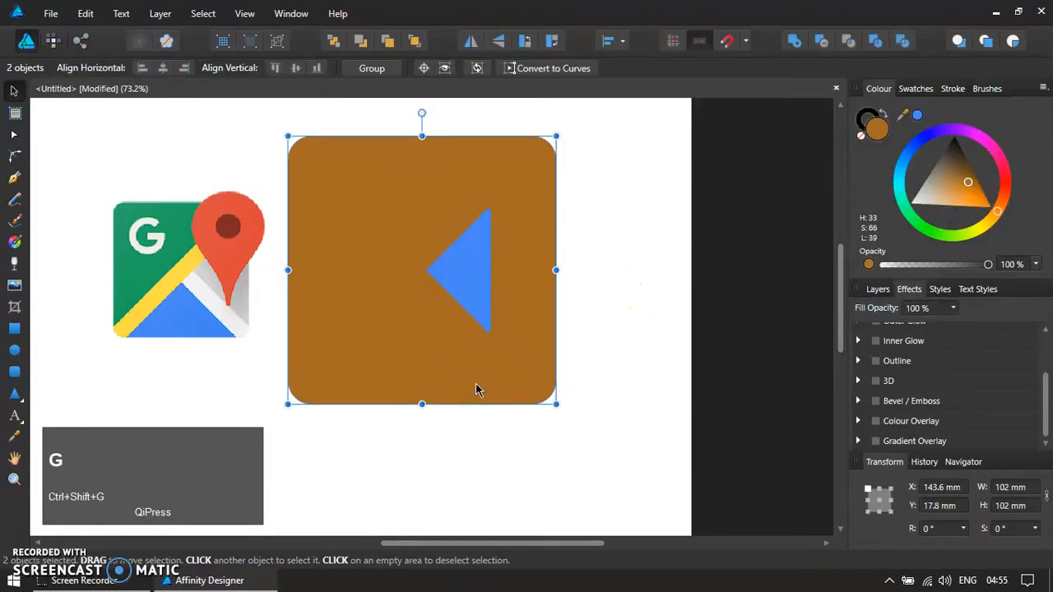
- Move the brown rounded square off the logo and delete it
{"action": "left_click", "coordinate": [505, 452]}
{"action": "left_click_drag", "start_coordinate": [548, 375], "coordinate": [621, 398]}
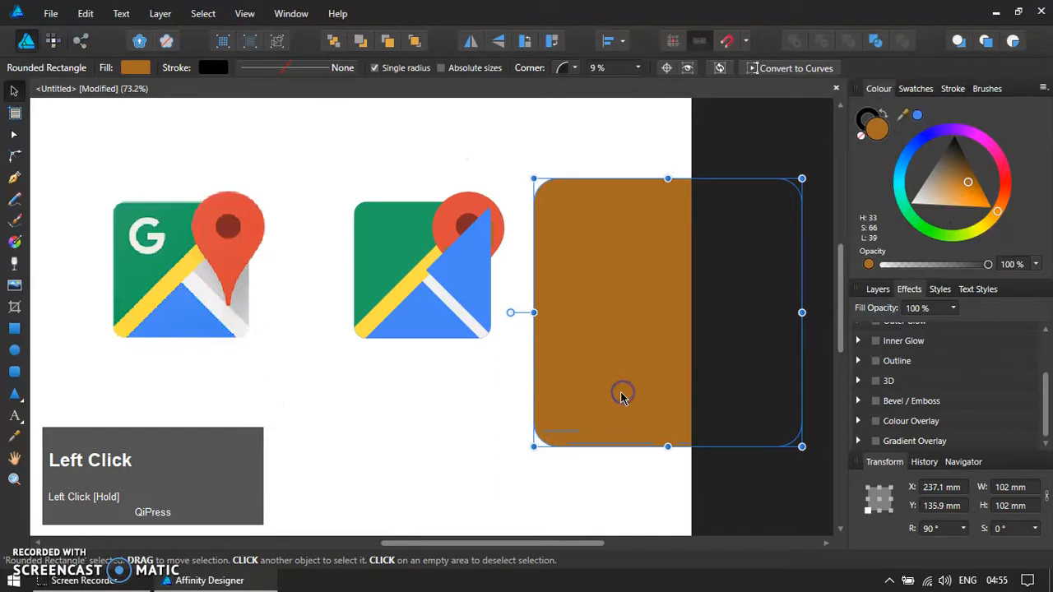
{"action": "key", "text": "Delete"}
- Fill the rotated triangle with the light grey sampled from the reference logo's shaded area beside the pin
{"action": "left_click_drag", "start_coordinate": [500, 305], "coordinate": [512, 322]}
{"action": "key", "text": "ctrl+z"}
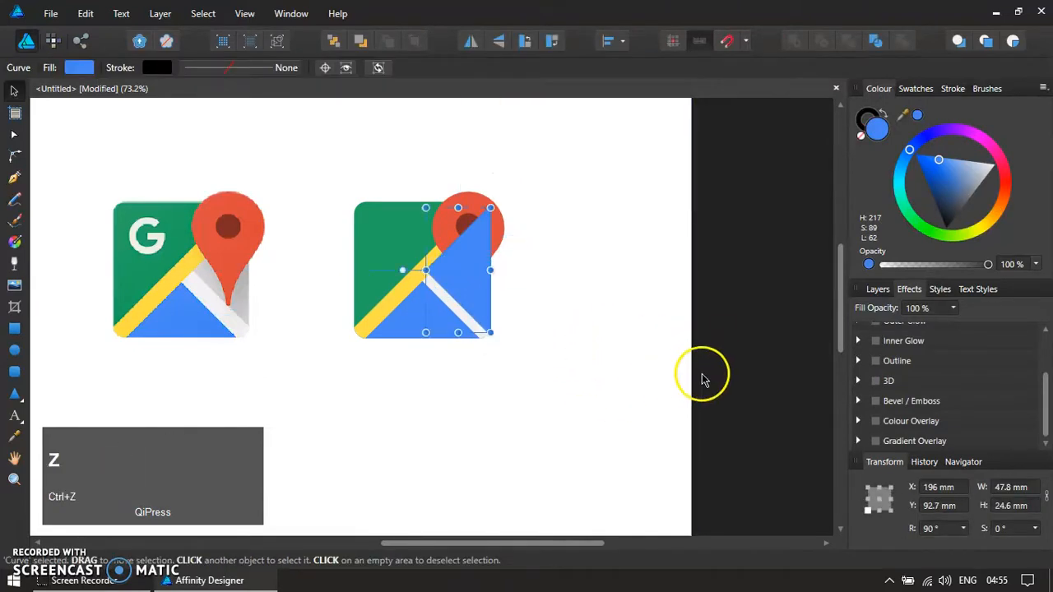
{"action": "key", "text": "i"}
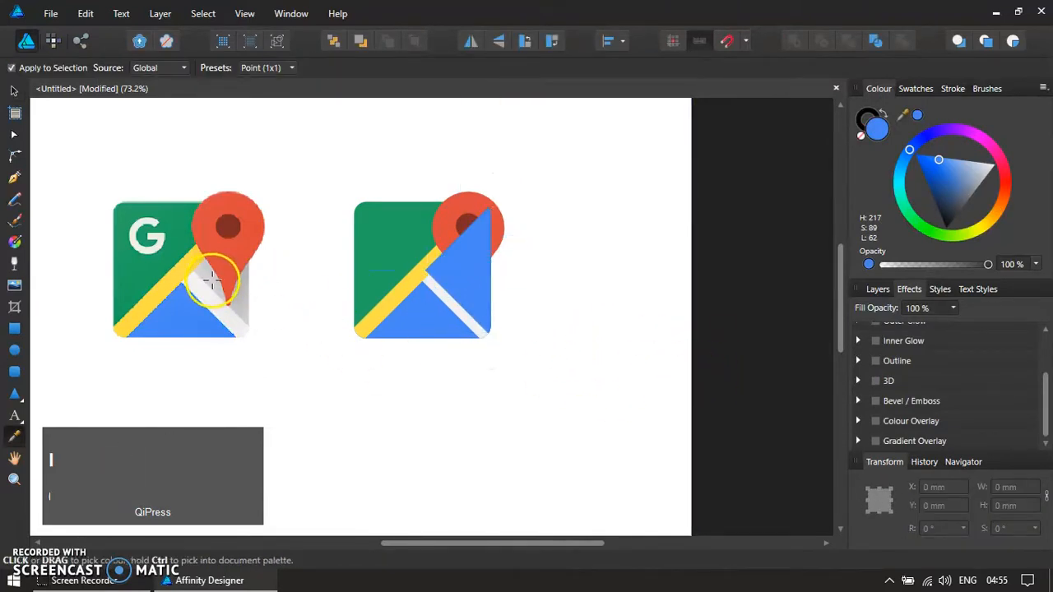
{"action": "left_click", "coordinate": [212, 280]}
{"action": "key", "text": "v"}
{"action": "left_click", "coordinate": [470, 219]}
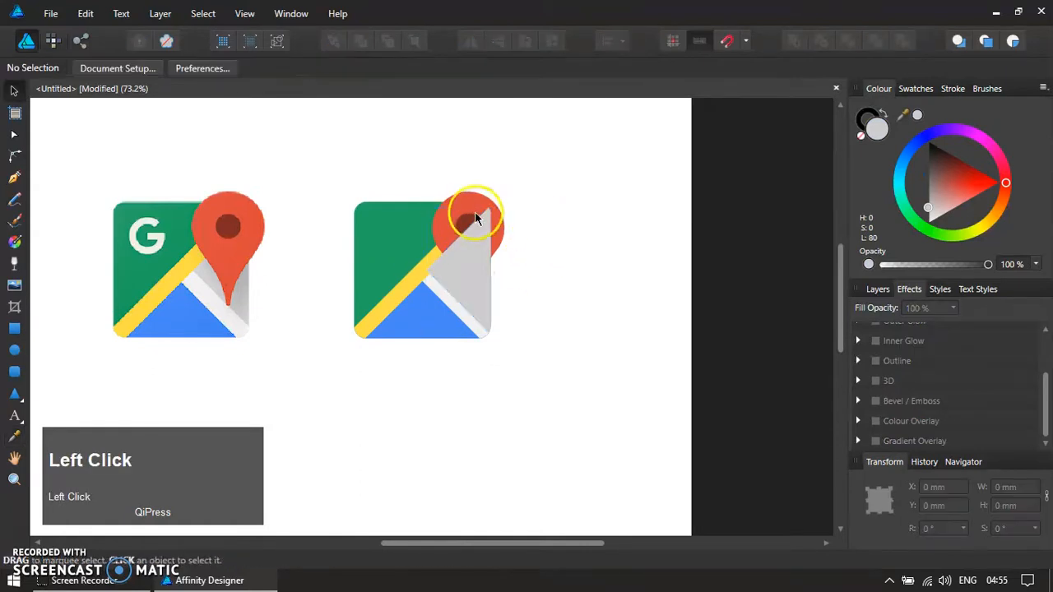
- Bring the red pin and its dark inner circle to the front of the recreated logo
{"action": "scroll", "coordinate": [453, 211], "scroll_direction": "up", "scroll_amount": 3}
{"action": "left_click", "coordinate": [487, 247]}
{"action": "key", "text": "ctrl+z"}
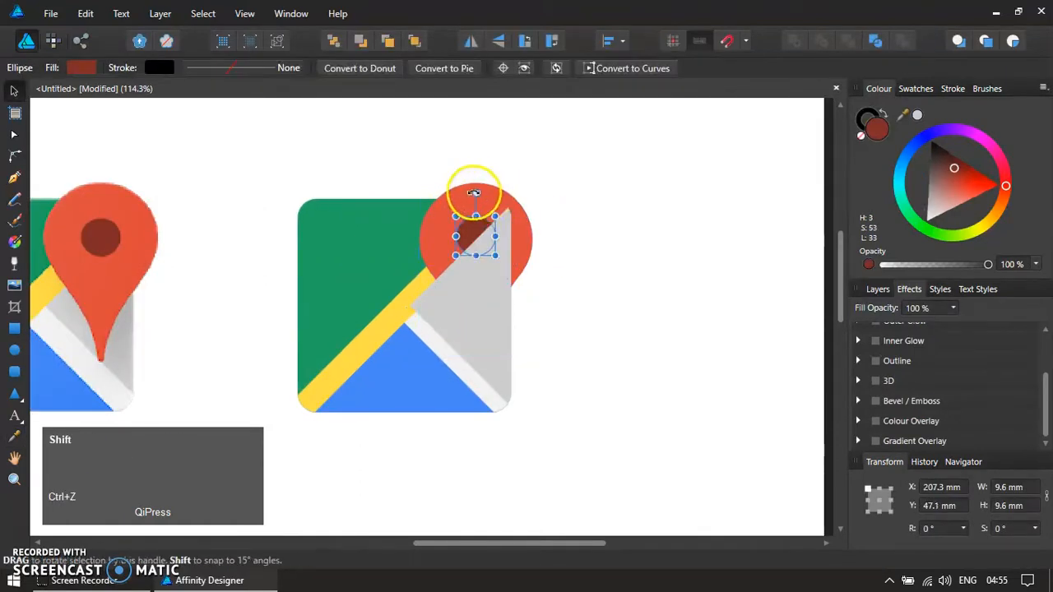
{"action": "left_click", "coordinate": [452, 199], "text": "shift"}
{"action": "key", "text": "ctrl+shift+bracketleft"}
{"action": "key", "text": "ctrl+shift+bracketright"}
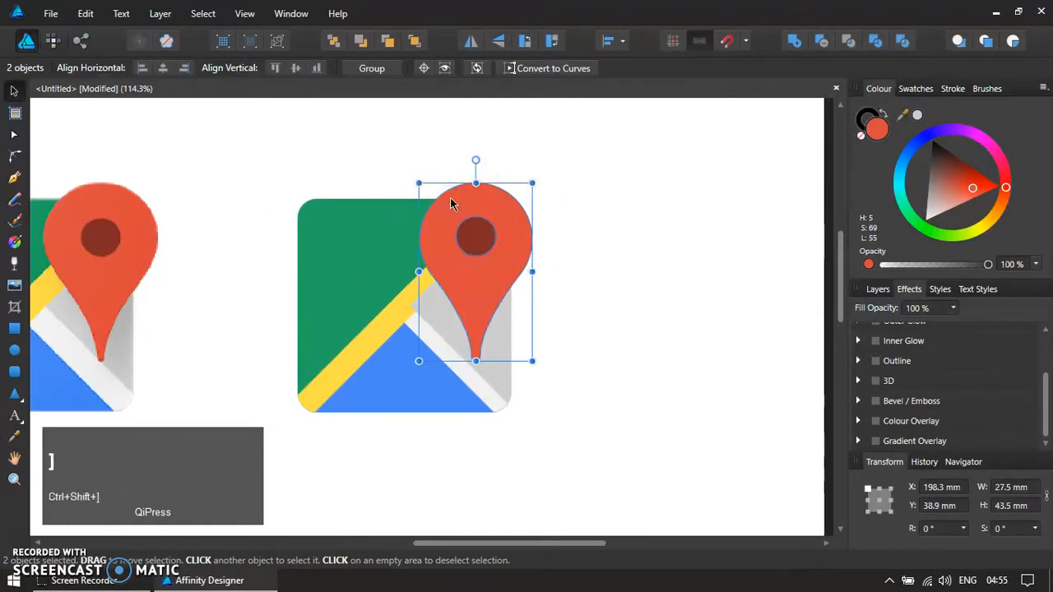
{"action": "scroll", "coordinate": [529, 275], "scroll_direction": "down", "scroll_amount": 4}
{"action": "left_click", "coordinate": [563, 314]}
- Draw a circle about 14.3 mm across over the reference logo's G and give it a red fill at 37% opacity
{"action": "key", "text": "z"}
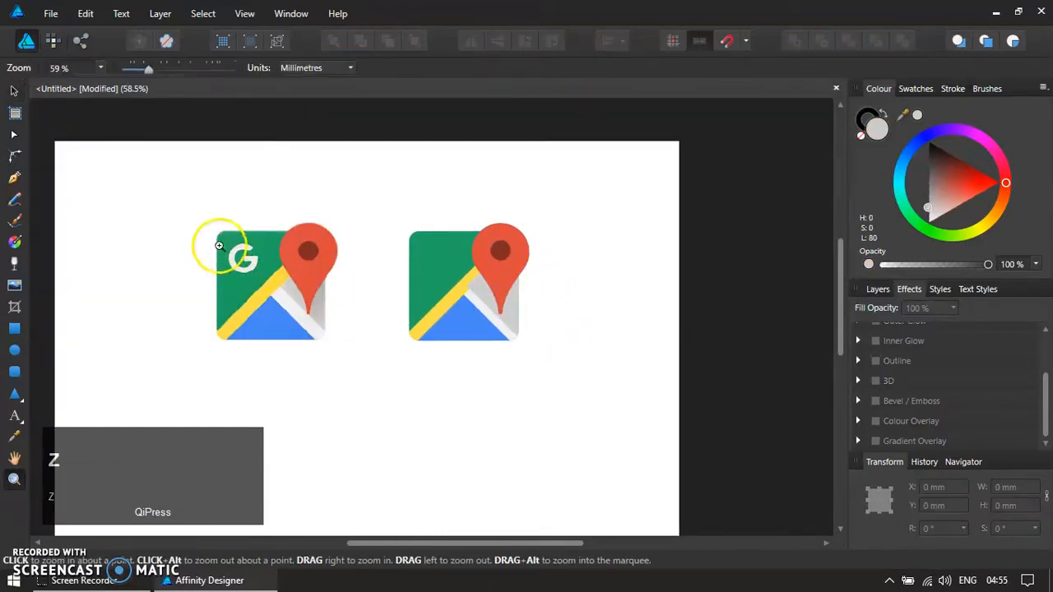
{"action": "left_click", "coordinate": [268, 280]}
{"action": "left_click_drag", "start_coordinate": [228, 237], "coordinate": [318, 330]}
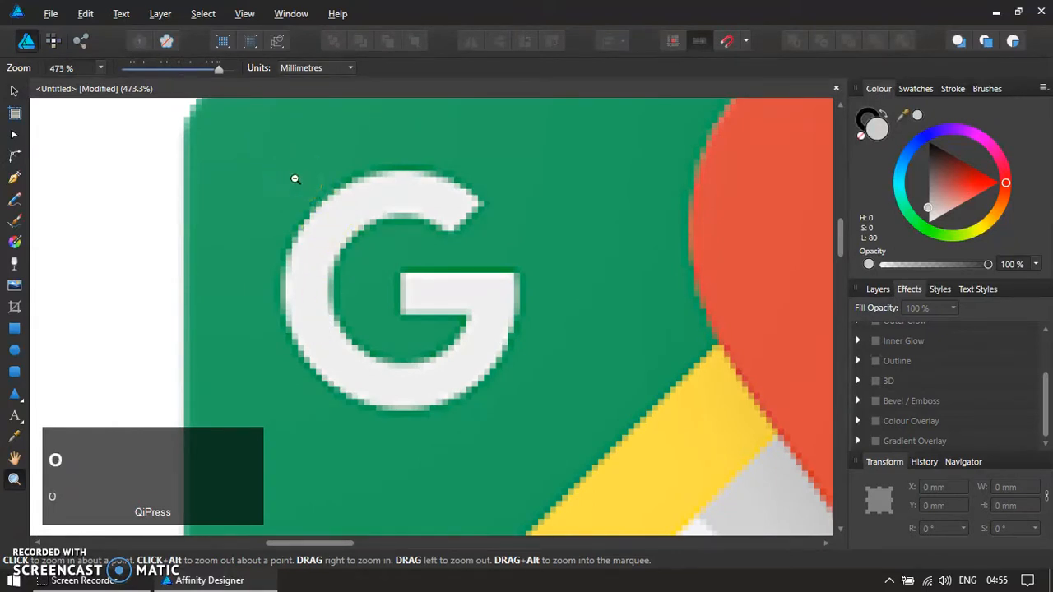
{"action": "key", "text": "m"}
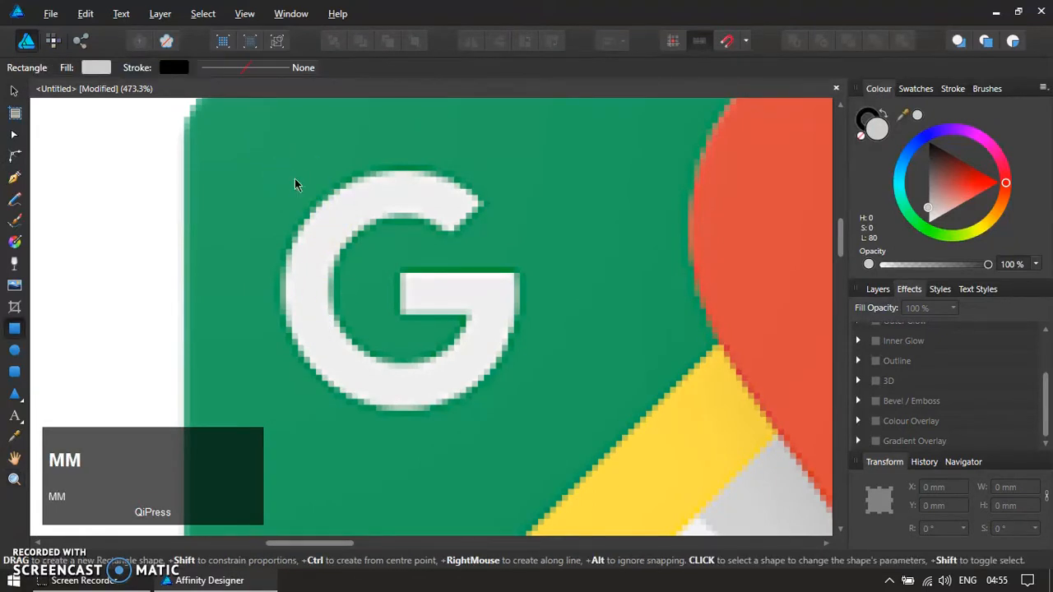
{"action": "key", "text": "m"}
{"action": "left_click_drag", "start_coordinate": [276, 169], "coordinate": [519, 412]}
{"action": "key", "text": "v"}
{"action": "left_click_drag", "start_coordinate": [377, 330], "coordinate": [383, 329]}
{"action": "left_click_drag", "start_coordinate": [927, 263], "coordinate": [921, 264]}
{"action": "left_click", "coordinate": [967, 186]}
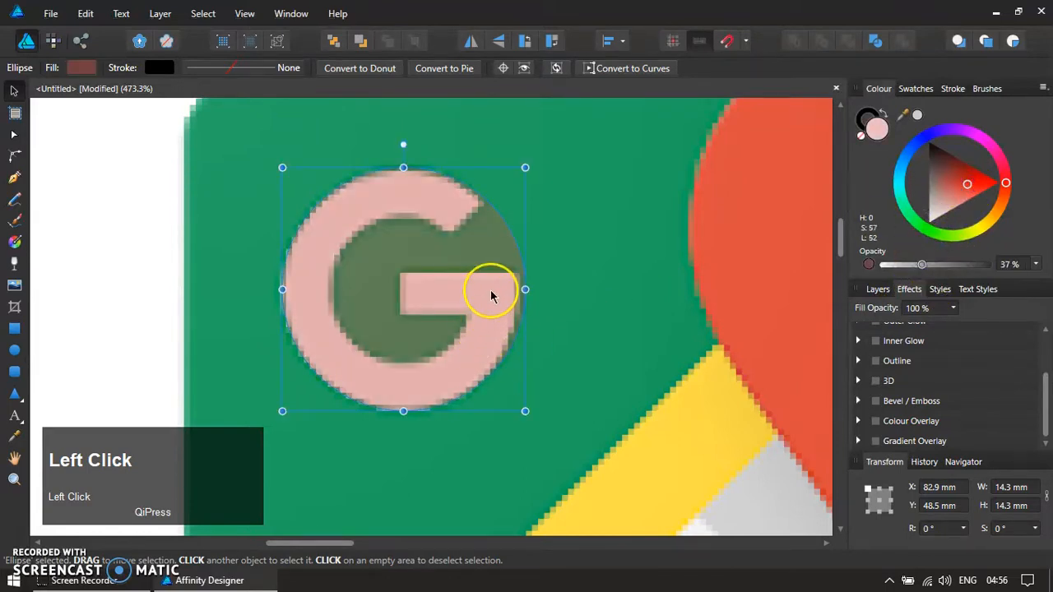
- Duplicate the circle, shrink the copy about its centre to about 8.5 mm, and subtract it from the larger circle
{"action": "key", "text": "ctrl+j"}
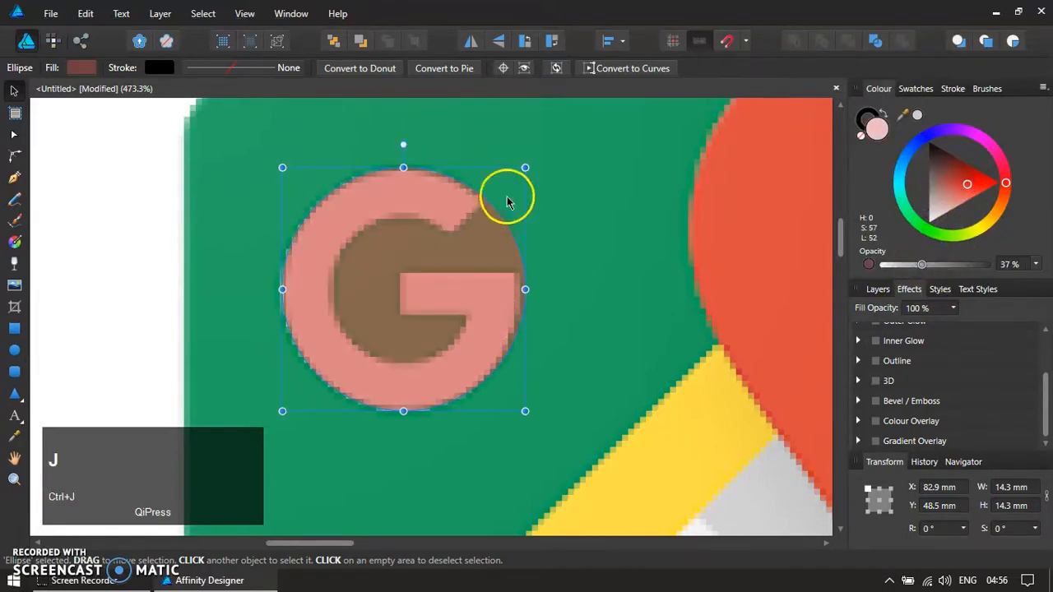
{"action": "left_click_drag", "start_coordinate": [525, 168], "coordinate": [512, 186]}
{"action": "left_click_drag", "start_coordinate": [489, 235], "coordinate": [503, 242]}
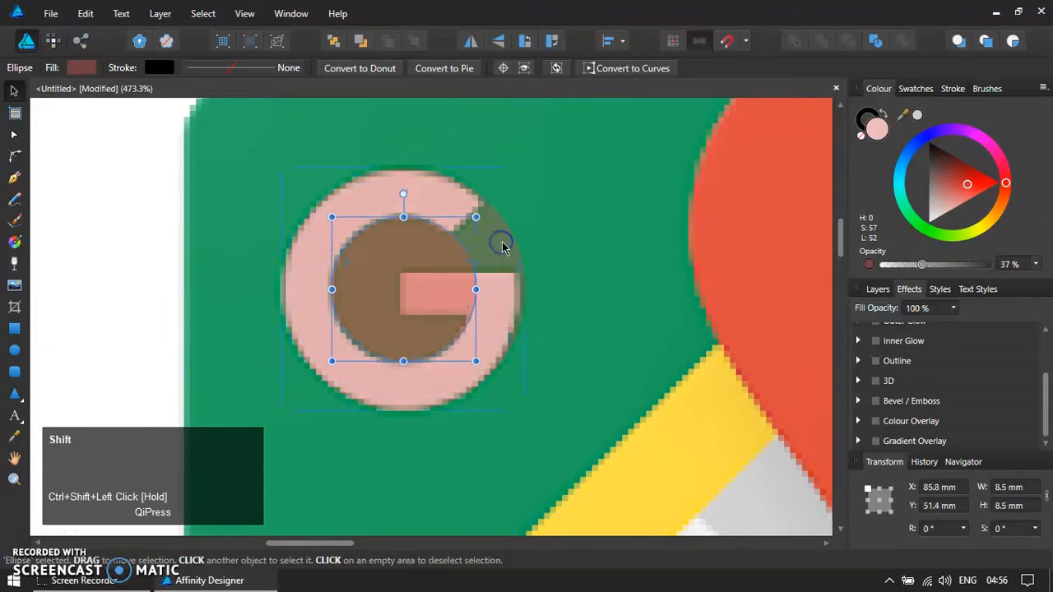
{"action": "left_click", "coordinate": [503, 242], "text": "shift"}
{"action": "left_click", "coordinate": [828, 41]}
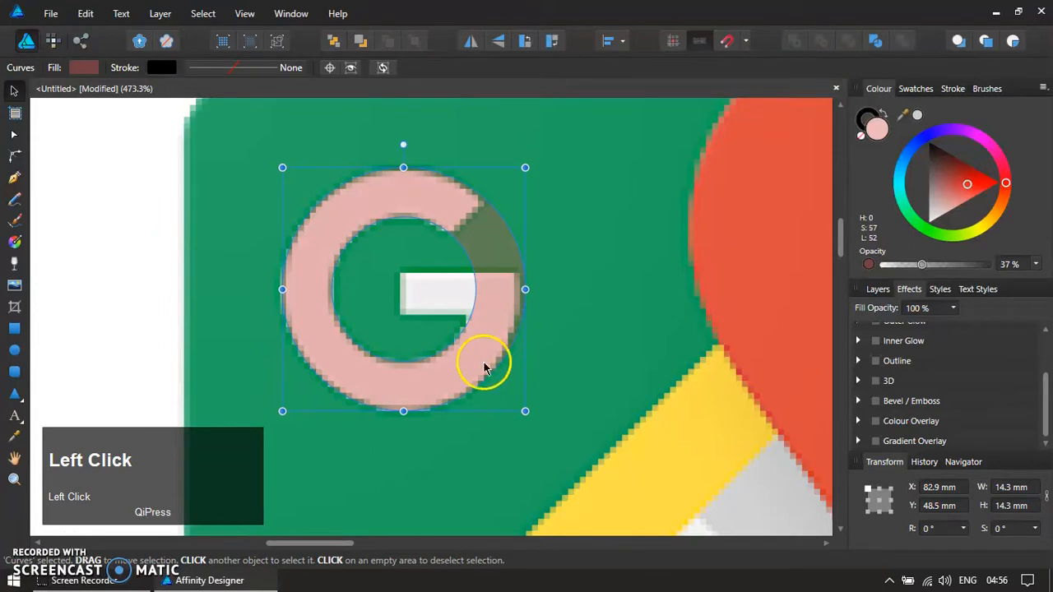
{"action": "key", "text": "r"}
{"action": "left_click", "coordinate": [494, 262]}
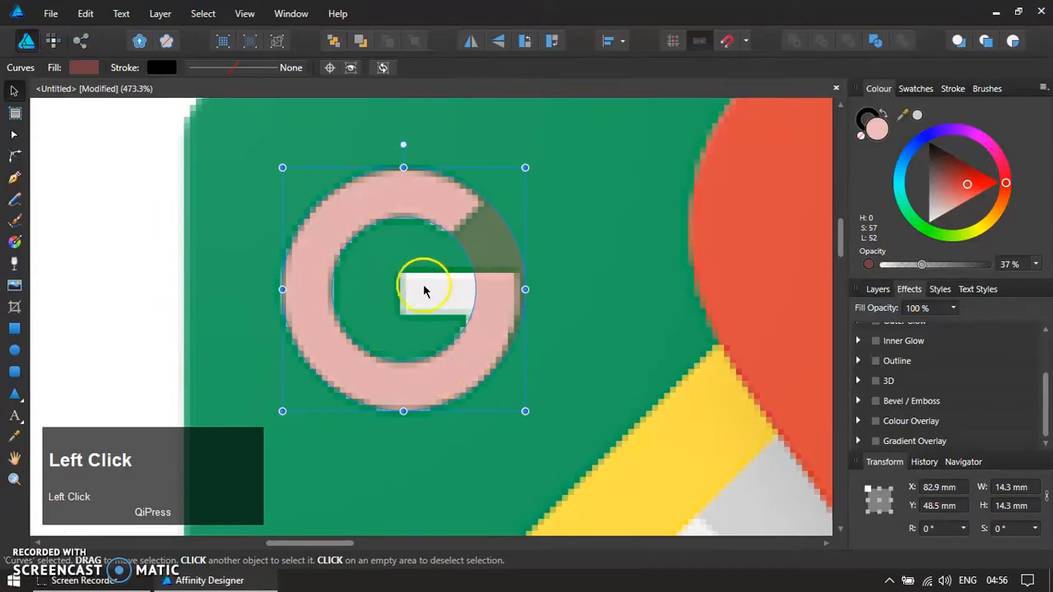
{"action": "key", "text": "m"}
{"action": "left_click_drag", "start_coordinate": [399, 273], "coordinate": [502, 316]}
{"action": "key", "text": "Delete"}
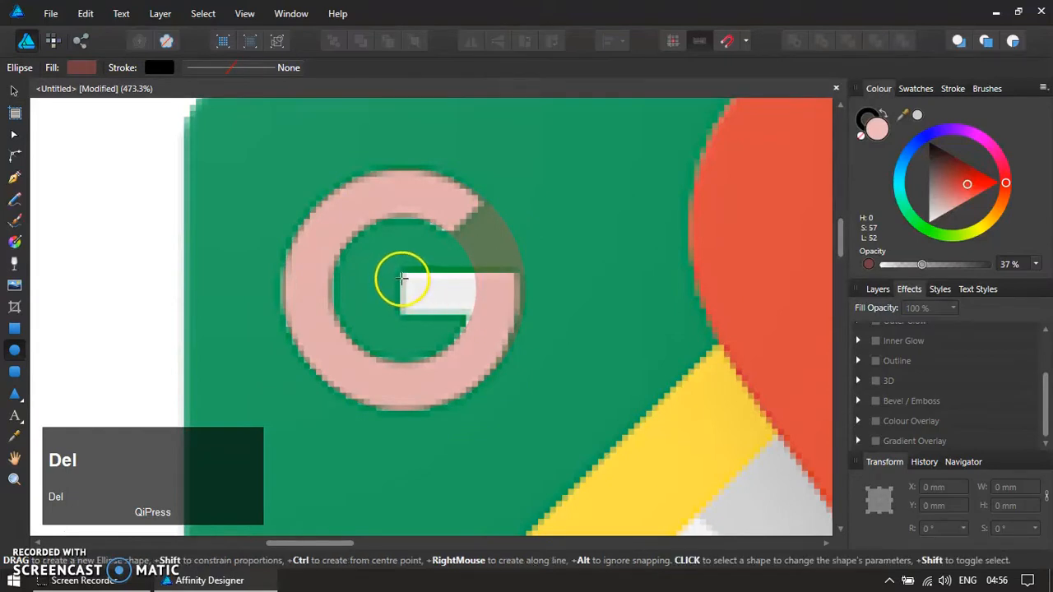
- Draw a rectangle about 5.7 by 2.7 mm over the crossbar of the reference G, extending into the ring
{"action": "key", "text": "m"}
{"action": "key", "text": "m"}
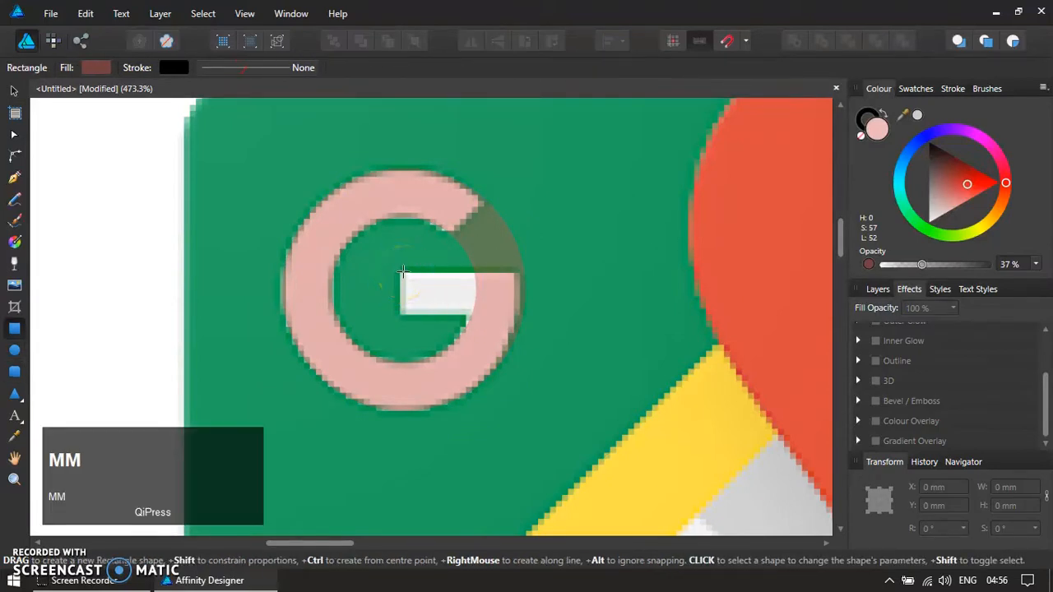
{"action": "left_click_drag", "start_coordinate": [398, 270], "coordinate": [493, 316]}
{"action": "key", "text": "v"}
{"action": "left_click", "coordinate": [463, 306]}
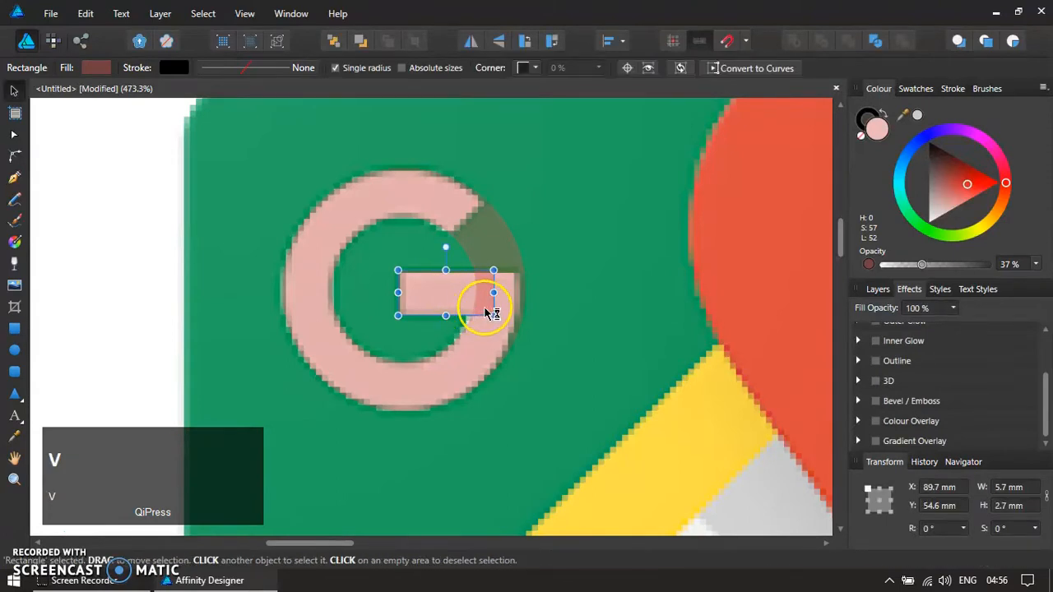
- Duplicate the crossbar rectangle and resize the copy to about 10.2 by 1.9 mm directly above the crossbar, across the G's opening
{"action": "key", "text": "ctrl+j"}
{"action": "left_click_drag", "start_coordinate": [445, 316], "coordinate": [569, 255]}
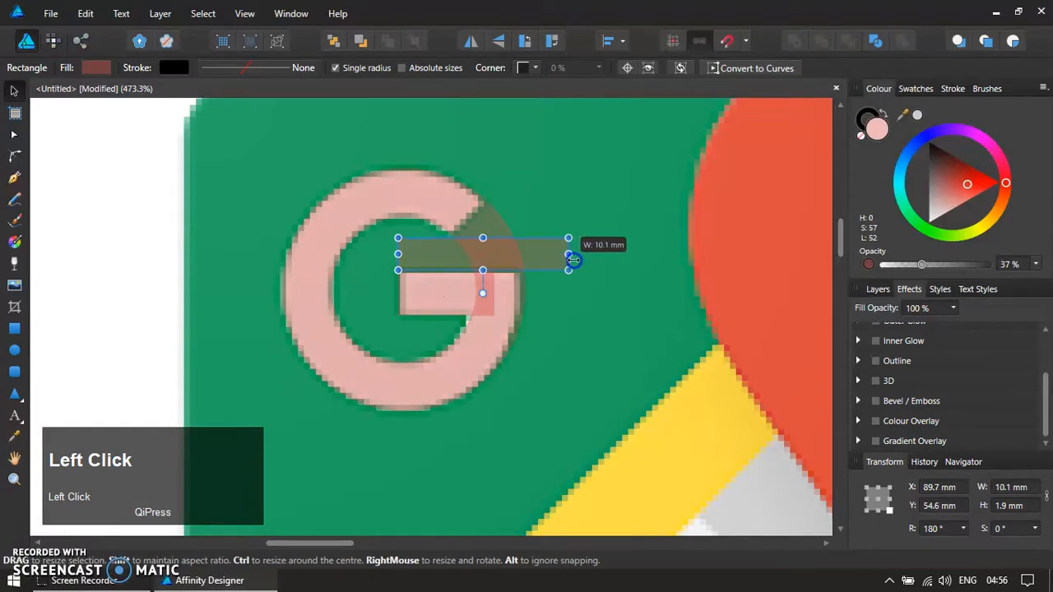
{"action": "scroll", "coordinate": [534, 257], "scroll_direction": "up", "scroll_amount": 3}
{"action": "right_click", "coordinate": [480, 249]}
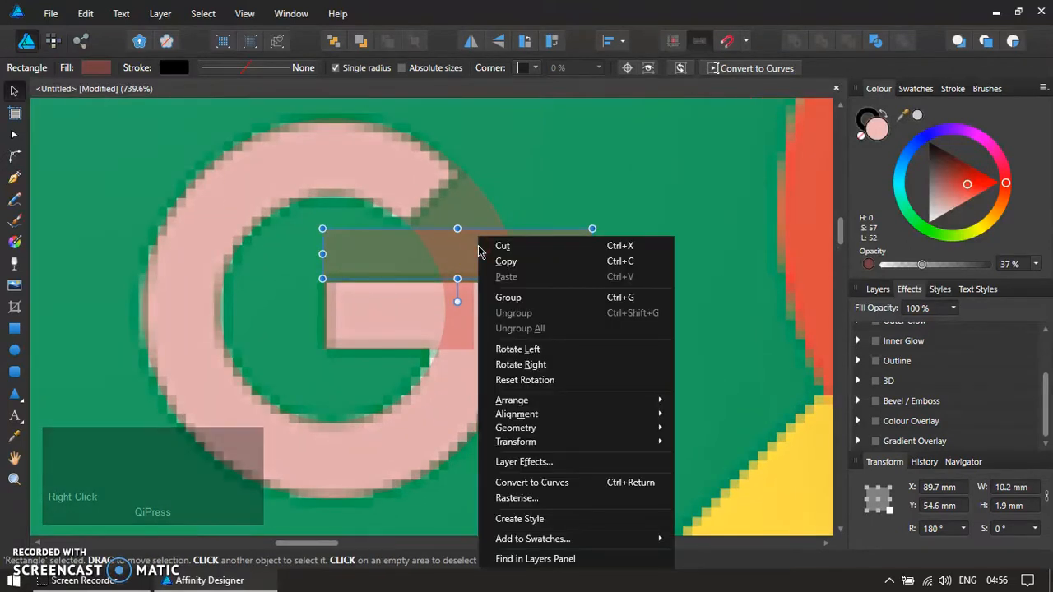
{"action": "mouse_move", "coordinate": [632, 447]}
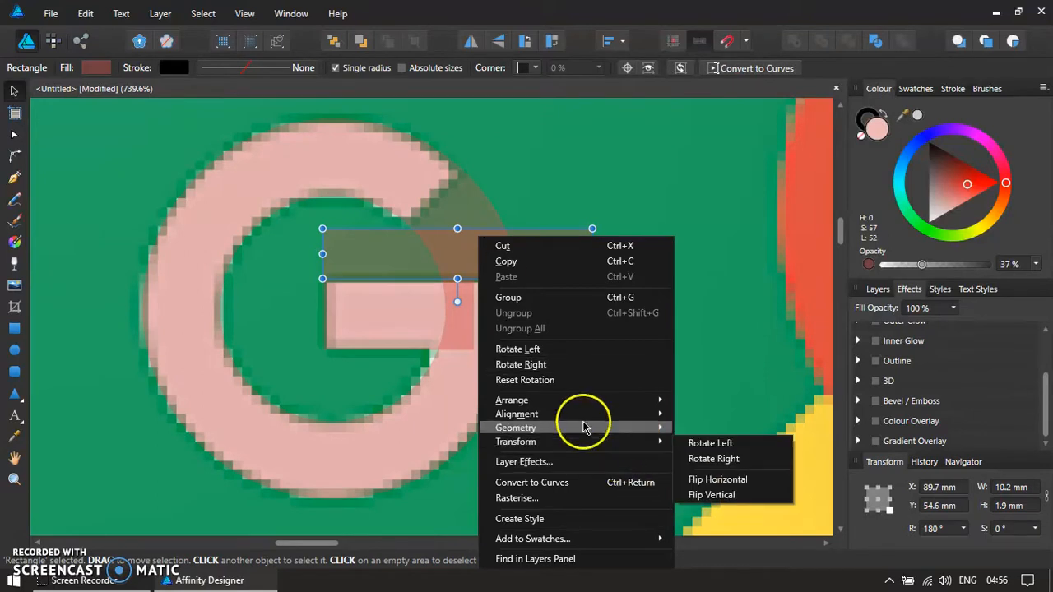
{"action": "left_click", "coordinate": [422, 262]}
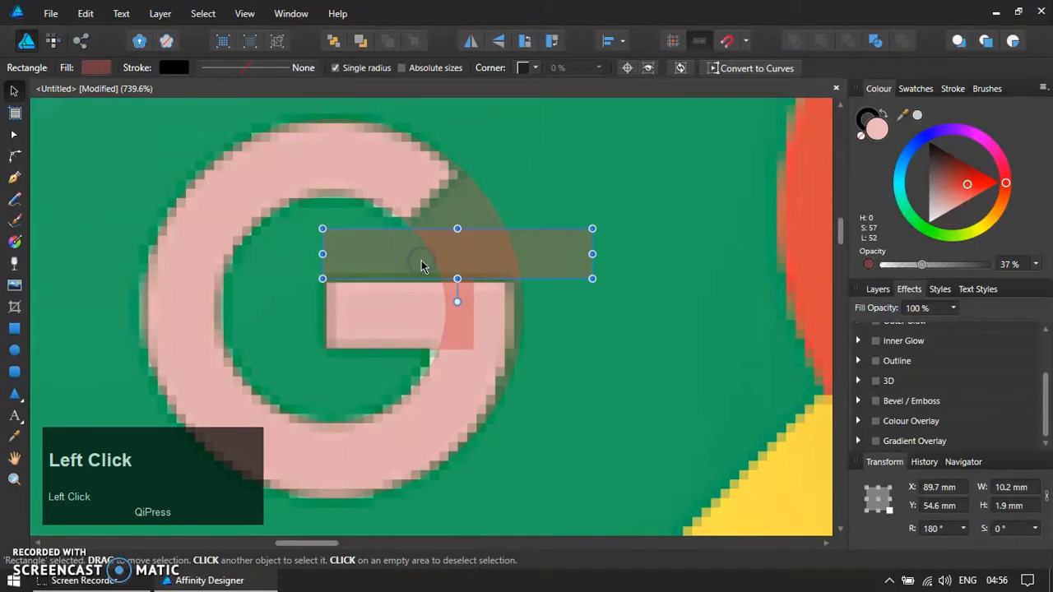
- Convert the upper rectangle to curves and move its two upper nodes so its edge follows the slanted cut of the G
{"action": "key", "text": "ctrl+Return"}
{"action": "double_click", "coordinate": [519, 250]}
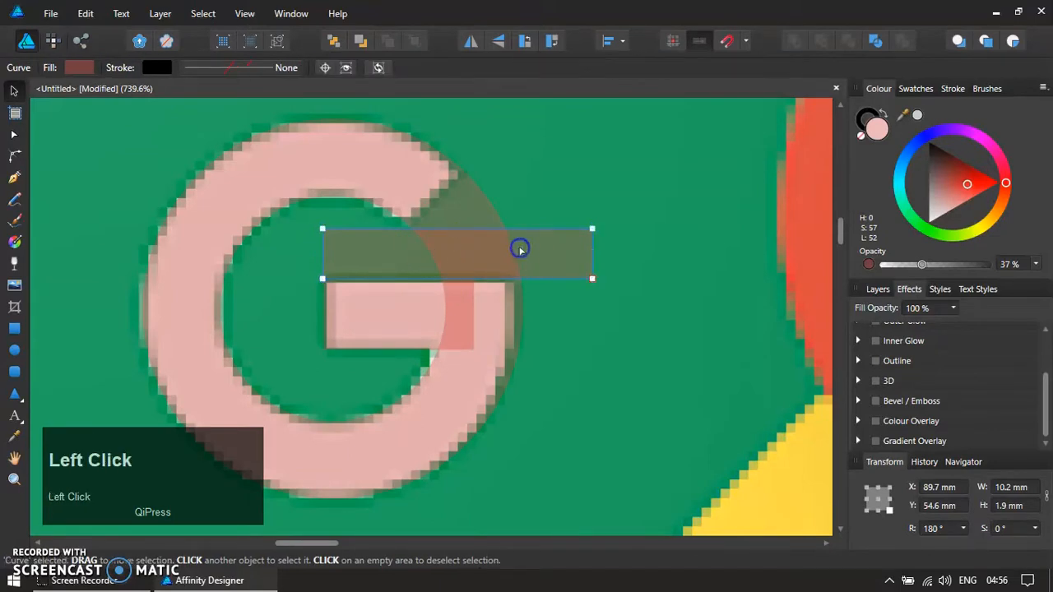
{"action": "left_click_drag", "start_coordinate": [592, 228], "coordinate": [478, 158]}
{"action": "left_click_drag", "start_coordinate": [321, 229], "coordinate": [392, 237]}
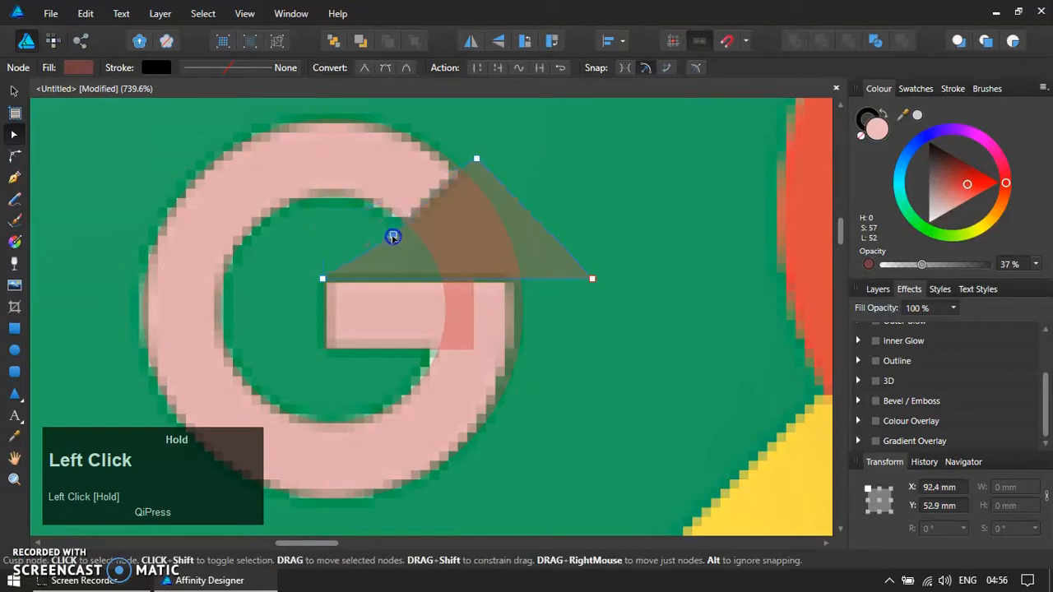
- Subtract the reshaped wedge from the ring to open the G
{"action": "key", "text": "v"}
{"action": "left_click", "coordinate": [574, 313]}
{"action": "left_click", "coordinate": [341, 191]}
{"action": "left_click", "coordinate": [401, 184], "text": "shift"}
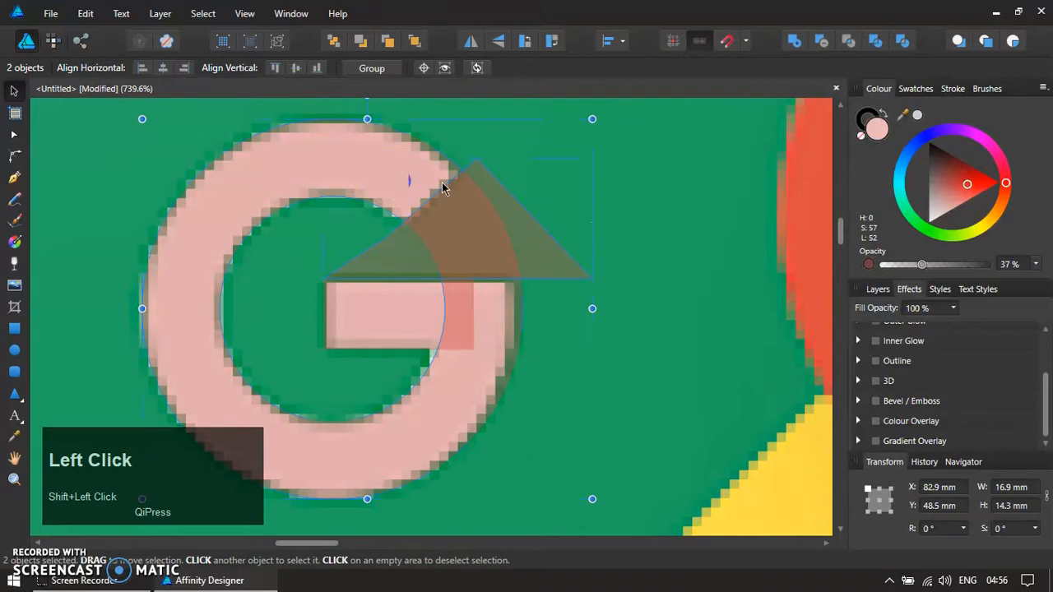
{"action": "left_click", "coordinate": [821, 40]}
- Merge the crossbar rectangle with the open ring into a single G shape
{"action": "left_click", "coordinate": [384, 313]}
{"action": "left_click", "coordinate": [465, 385], "text": "shift"}
{"action": "left_click", "coordinate": [794, 40]}
- Nudge the node where the crossbar meets the inner curve slightly left and adjust its handle to match the reference G
{"action": "key", "text": "a"}
{"action": "scroll", "coordinate": [442, 376], "scroll_direction": "up", "scroll_amount": 1}
{"action": "left_click", "coordinate": [478, 288]}
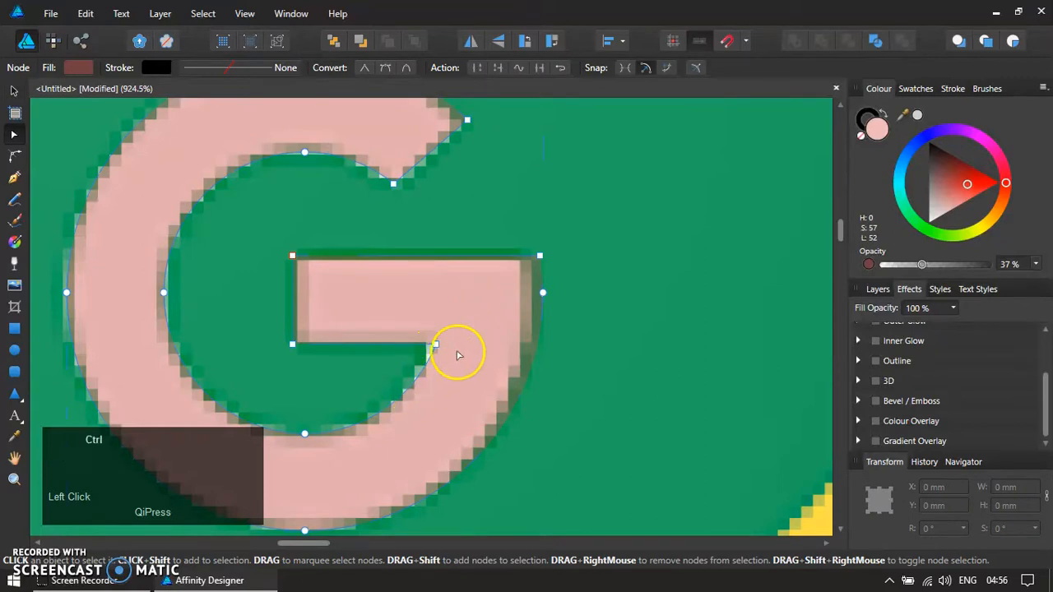
{"action": "scroll", "coordinate": [458, 353], "scroll_direction": "down", "scroll_amount": 3}
{"action": "key", "text": "z"}
{"action": "left_click_drag", "start_coordinate": [346, 315], "coordinate": [468, 423]}
{"action": "key", "text": "a"}
{"action": "left_click", "coordinate": [529, 370]}
{"action": "left_click", "coordinate": [490, 380]}
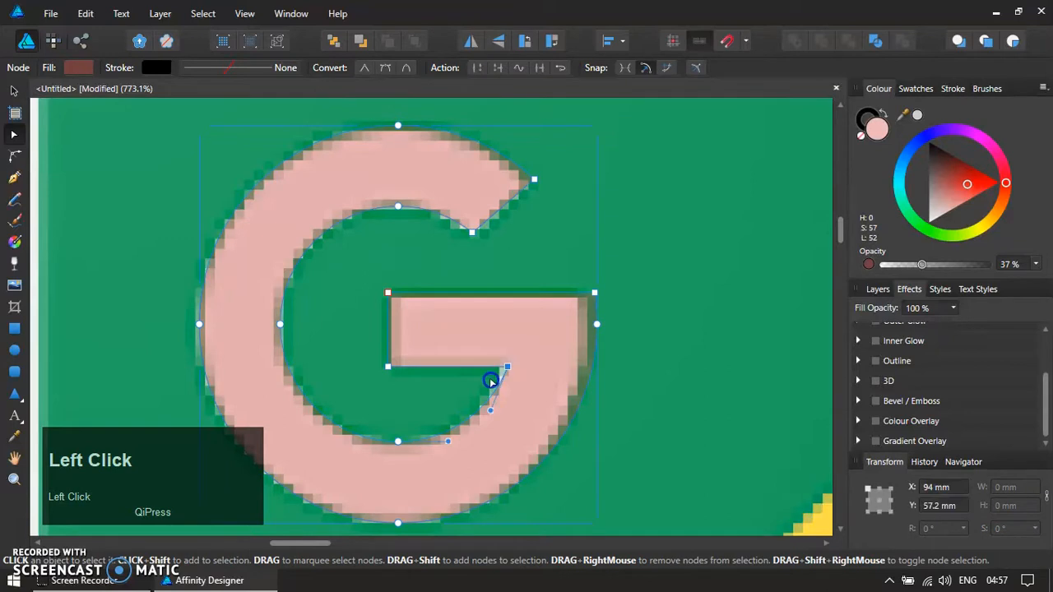
{"action": "key", "text": "Left"}
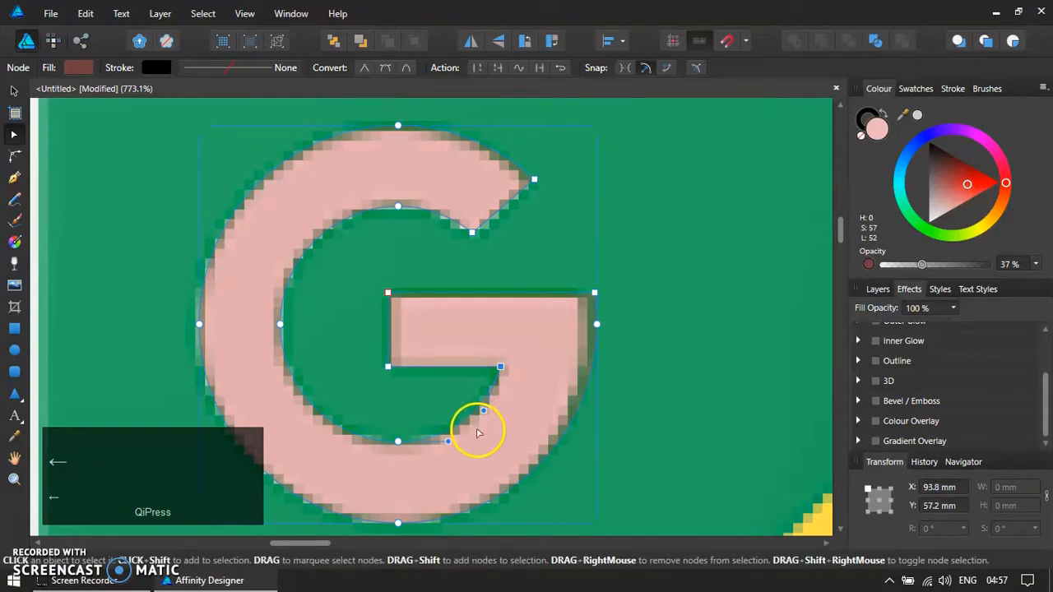
{"action": "left_click_drag", "start_coordinate": [483, 411], "coordinate": [494, 415]}
- Nudge the G's rightmost outer nodes slightly left to match the reference edge, and deselect the shape
{"action": "left_click_drag", "start_coordinate": [632, 278], "coordinate": [567, 370]}
{"action": "key", "text": "Left"}
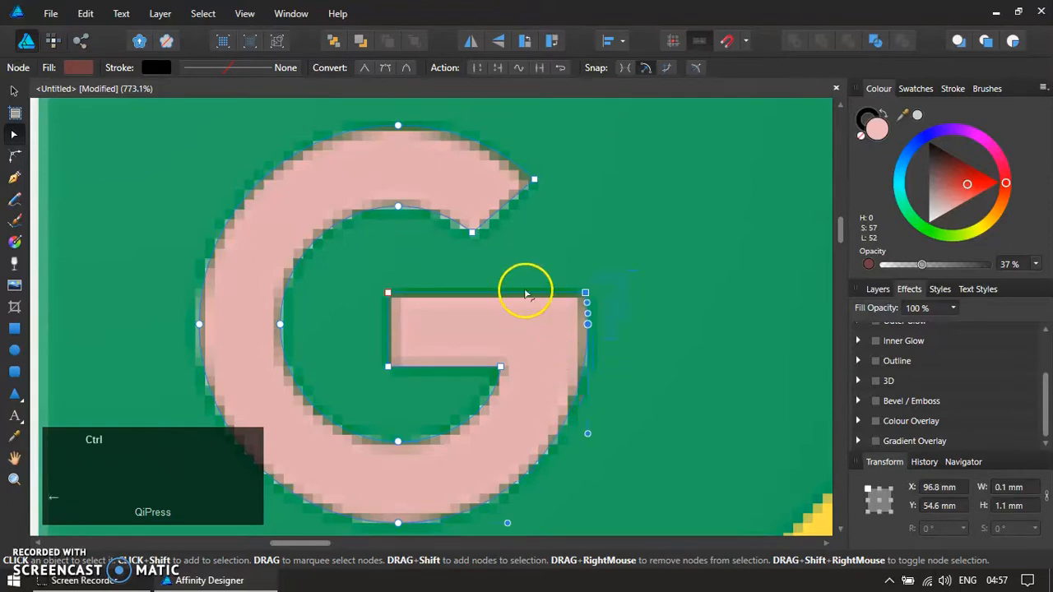
{"action": "scroll", "coordinate": [526, 293], "scroll_direction": "down", "scroll_amount": 3}
{"action": "left_click", "coordinate": [342, 294]}
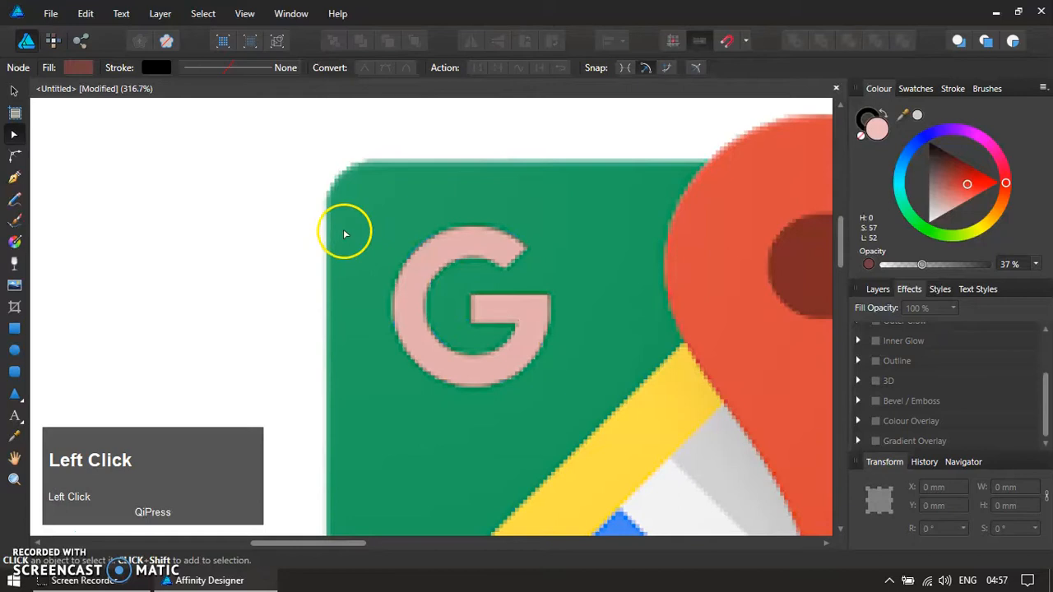
{"action": "key", "text": "e"}
{"action": "left_click", "coordinate": [273, 179]}
{"action": "key", "text": "v"}
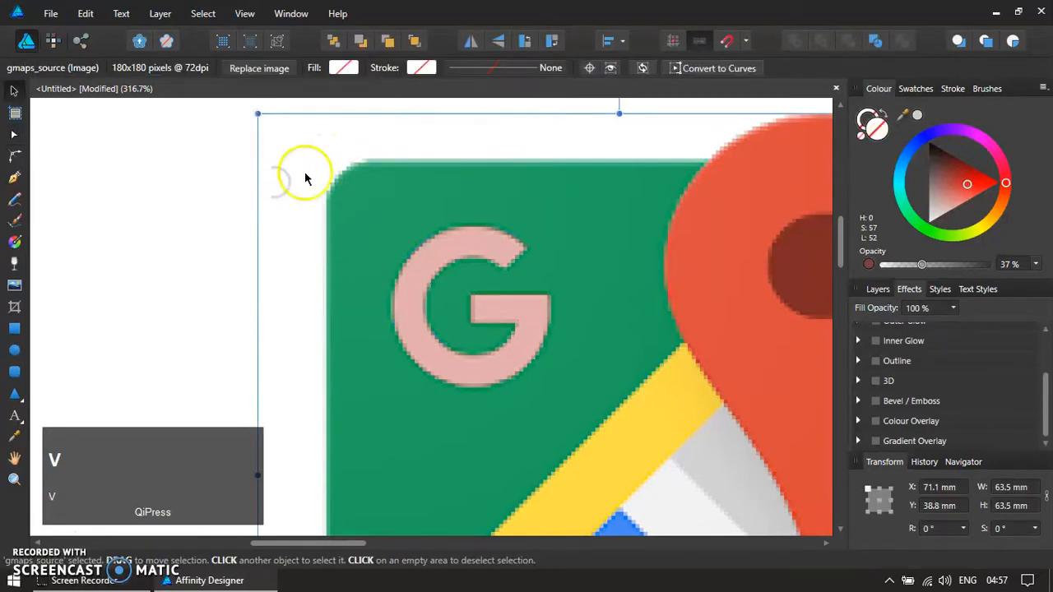
{"action": "left_click", "coordinate": [206, 236]}
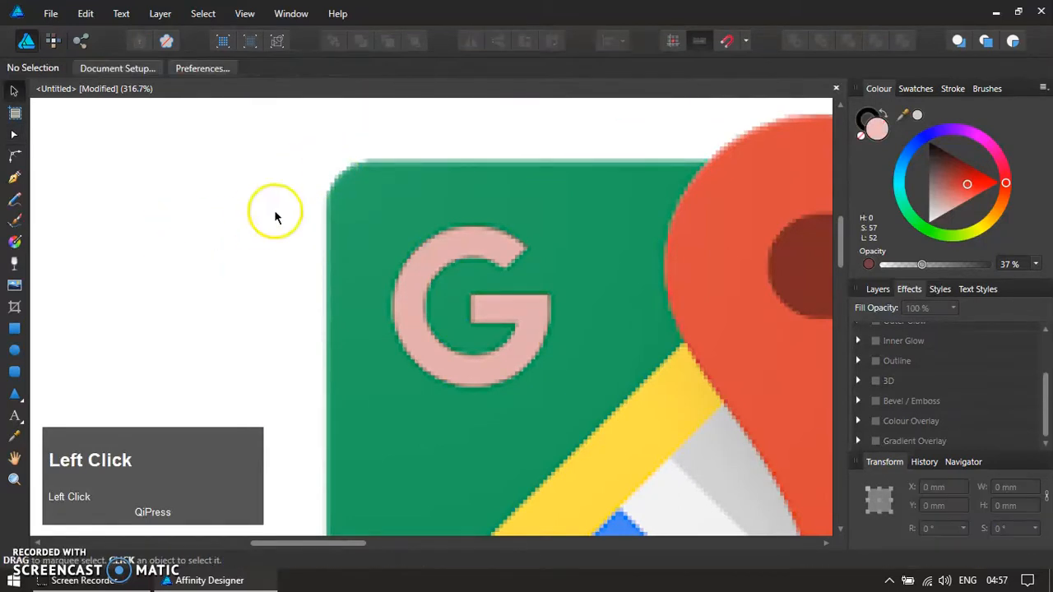
- Draw a rectangle about 13.1 by 14.6 mm from the reference square's top-left corner, overlapping the G, as a positioning guide
{"action": "key", "text": "m"}
{"action": "left_click_drag", "start_coordinate": [332, 162], "coordinate": [477, 328]}
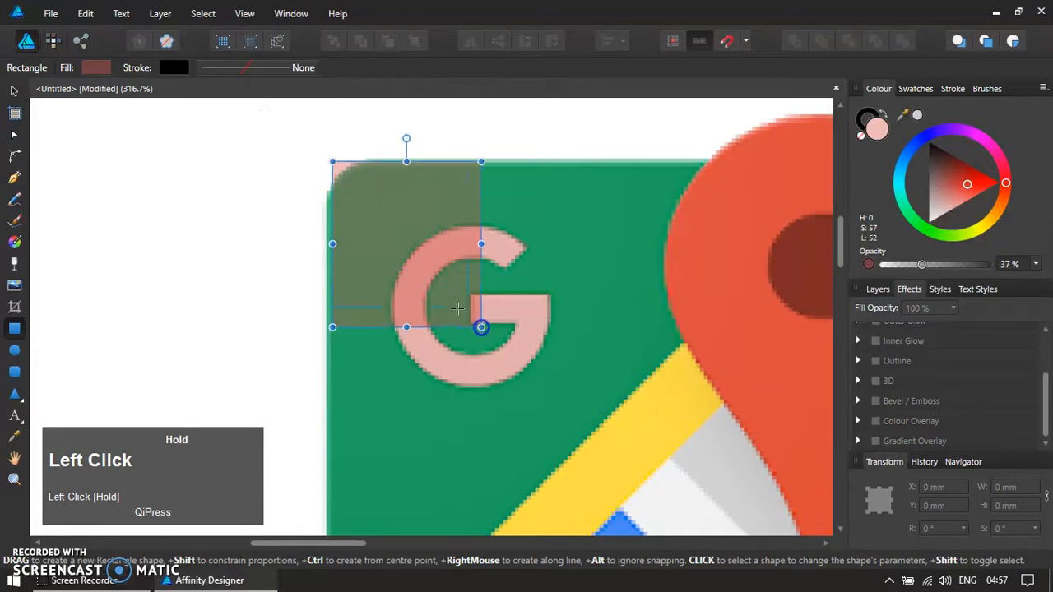
{"action": "key", "text": "v"}
{"action": "left_click_drag", "start_coordinate": [412, 212], "coordinate": [412, 206]}
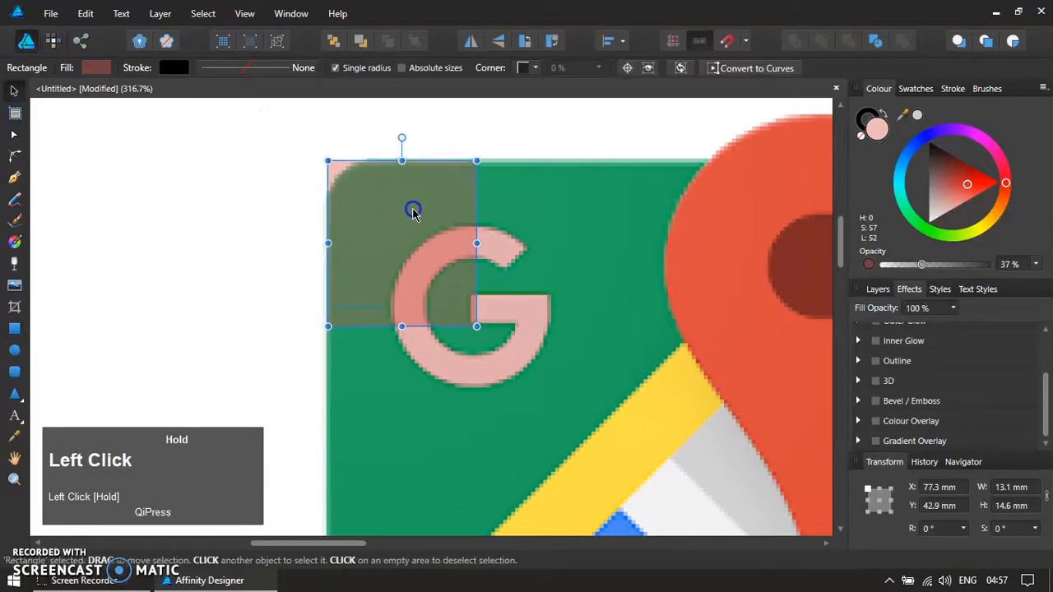
- Group the guide rectangle with the G shape and move the group onto the green area of the recreated logo
{"action": "left_click", "coordinate": [461, 365], "text": "shift"}
{"action": "scroll", "coordinate": [309, 362], "scroll_direction": "down", "scroll_amount": 5}
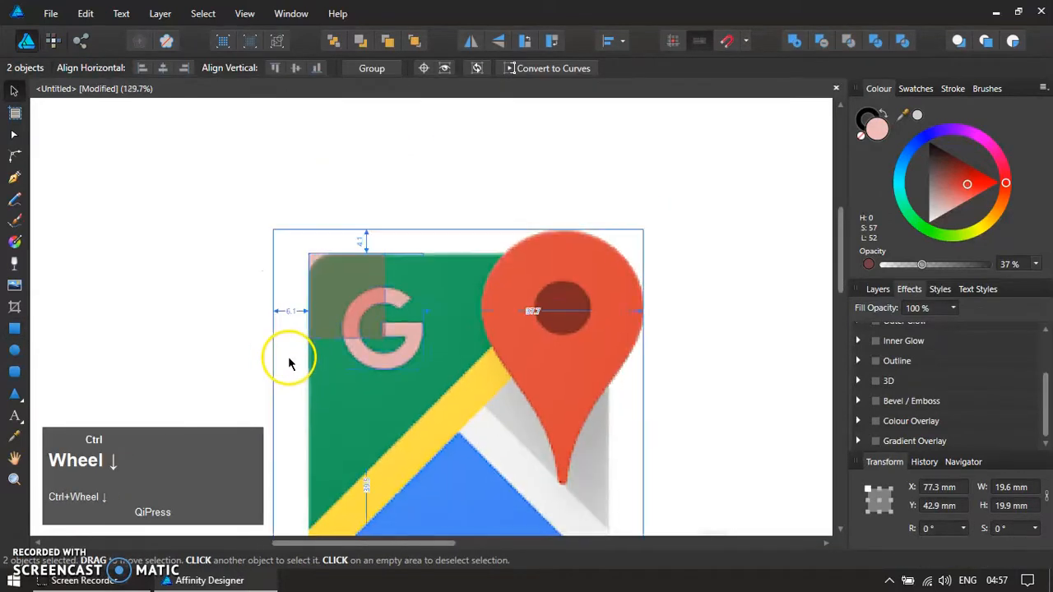
{"action": "left_click_drag", "start_coordinate": [417, 225], "coordinate": [248, 416]}
{"action": "left_click", "coordinate": [376, 394], "text": "shift"}
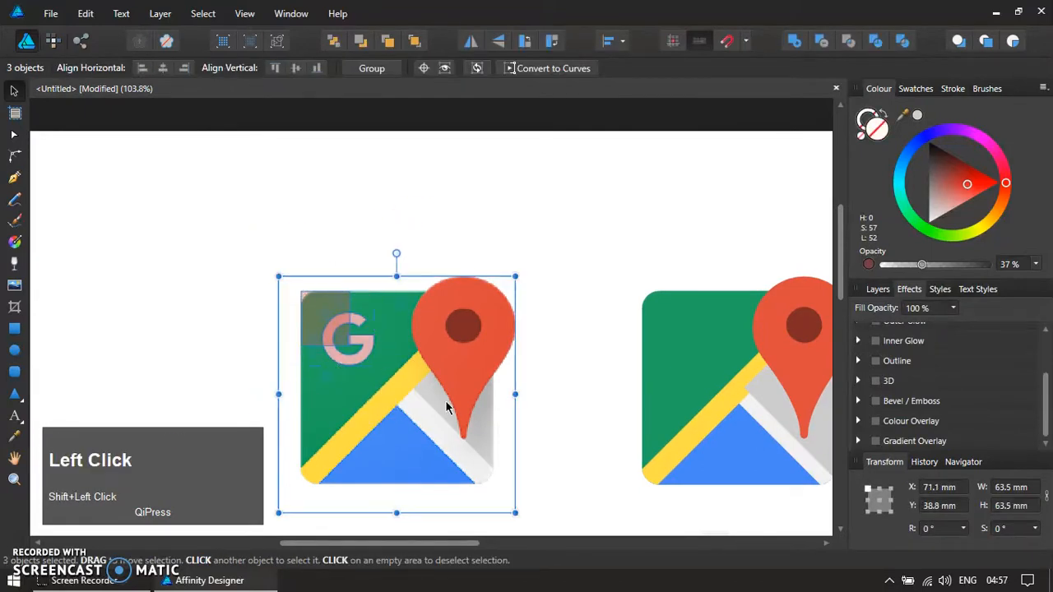
{"action": "key", "text": "ctrl+g"}
{"action": "left_click_drag", "start_coordinate": [378, 322], "coordinate": [741, 344]}
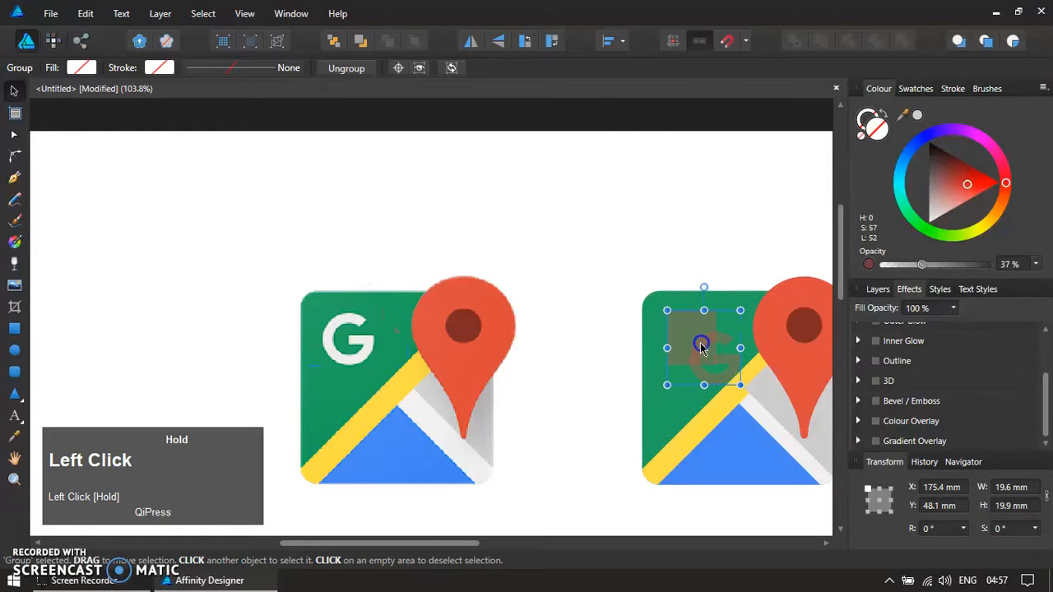
{"action": "left_click", "coordinate": [673, 294], "text": "shift"}
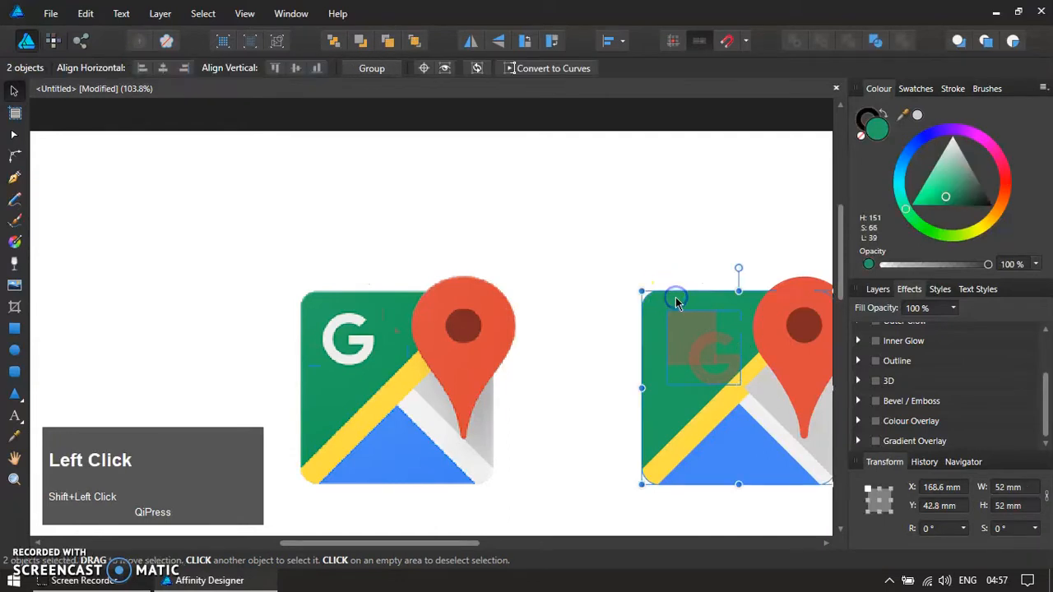
{"action": "left_click", "coordinate": [622, 43]}
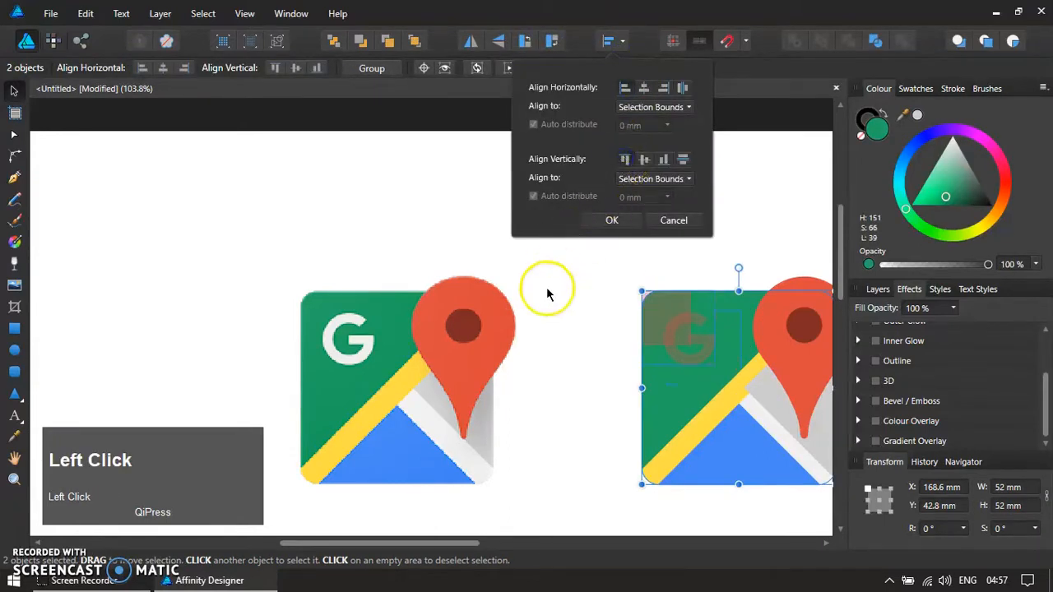
{"action": "left_click", "coordinate": [587, 271]}
- Align the G and guide rectangle group to the top-left corner of the recreated logo's green square
{"action": "left_click", "coordinate": [696, 306]}
{"action": "left_click", "coordinate": [682, 293], "text": "shift"}
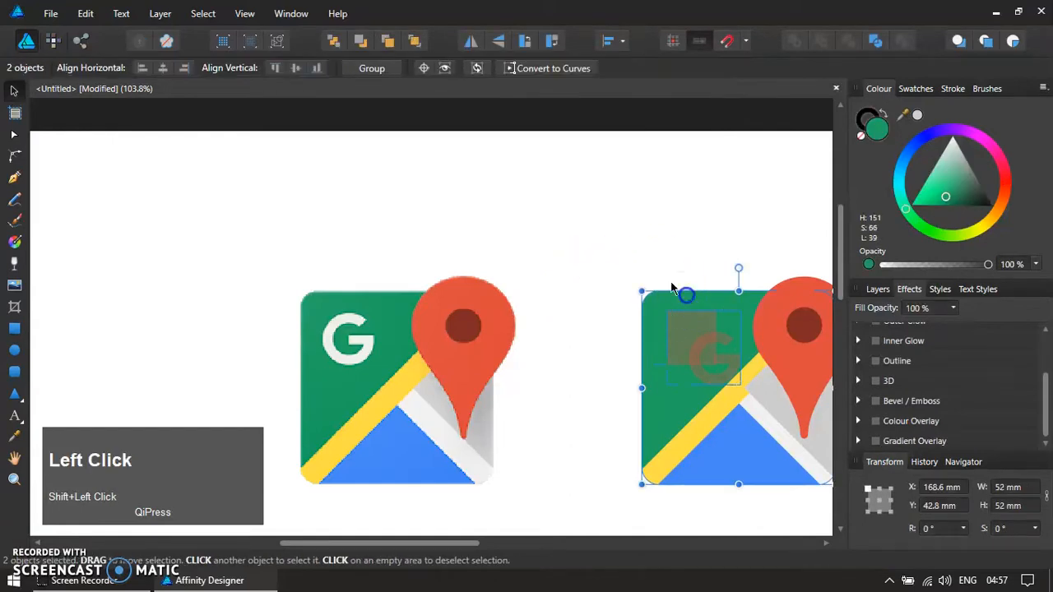
{"action": "left_click", "coordinate": [611, 41]}
{"action": "left_click", "coordinate": [625, 88]}
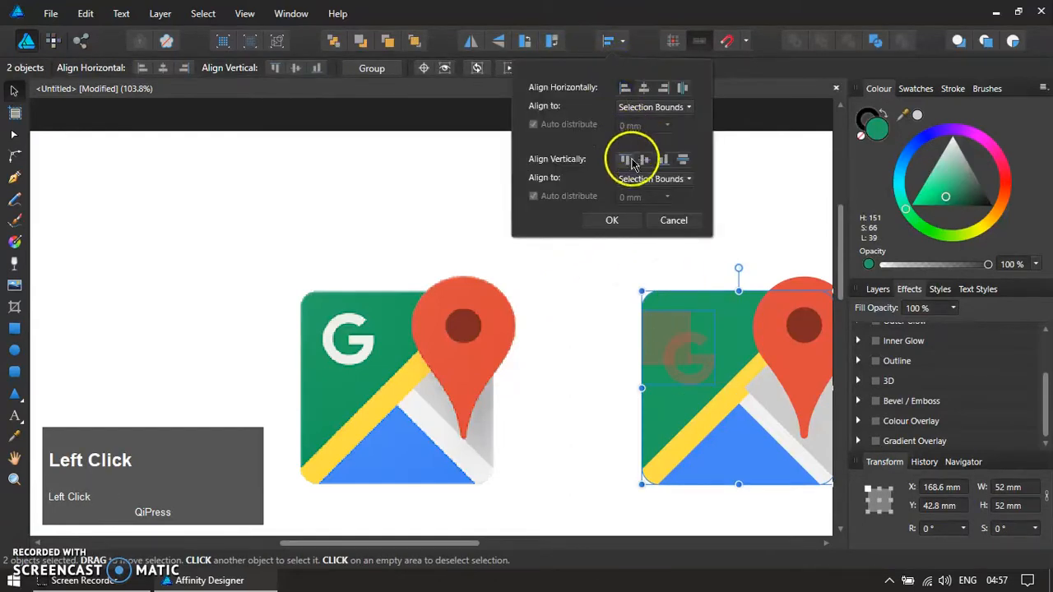
{"action": "left_click", "coordinate": [611, 222]}
- Delete the guide rectangle from the group, keeping only the G shape
{"action": "scroll", "coordinate": [620, 329], "scroll_direction": "up", "scroll_amount": 1}
{"action": "left_click", "coordinate": [635, 321], "text": "ctrl"}
{"action": "key", "text": "Delete"}
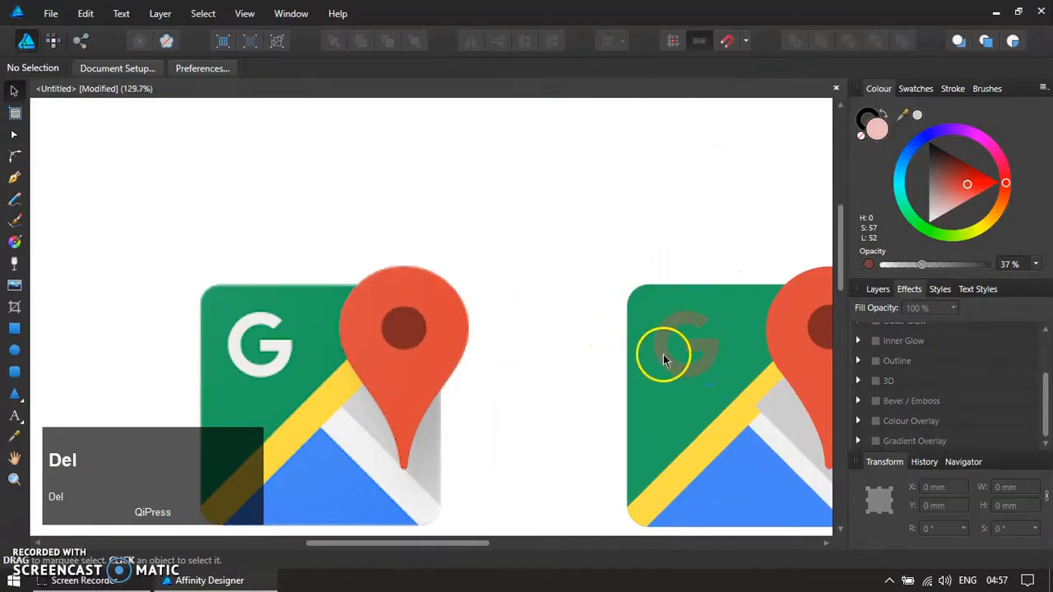
- Fill the G on the recreated logo with the off-white colour sampled from the reference G
{"action": "left_click", "coordinate": [676, 362]}
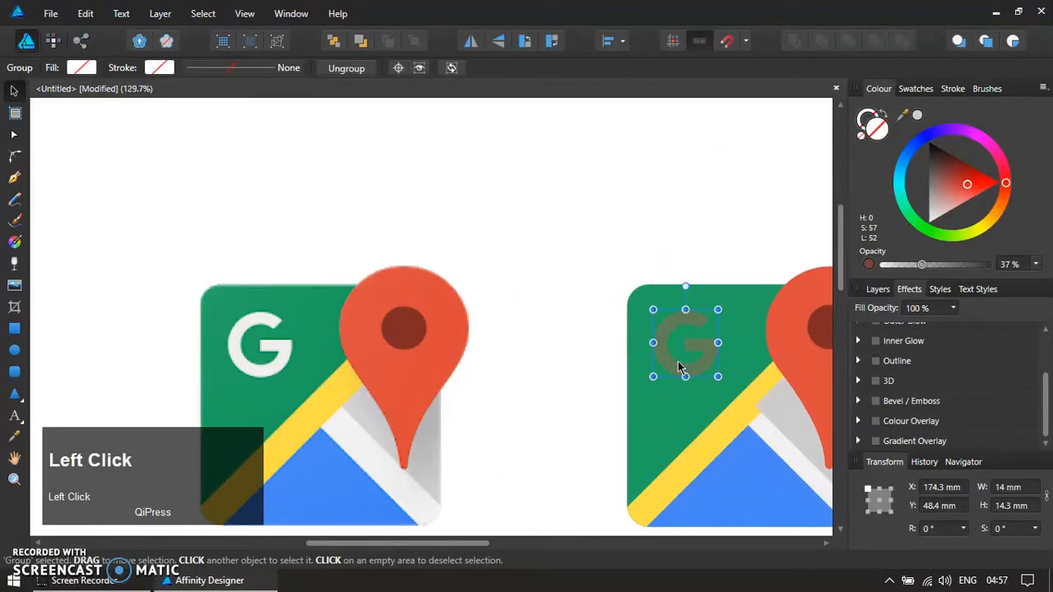
{"action": "key", "text": "i"}
{"action": "left_click", "coordinate": [275, 358]}
{"action": "key", "text": "v"}
{"action": "left_click", "coordinate": [604, 198]}
- Ungroup the recreated G, set its colour opacity to 100 %, and deselect it
{"action": "left_click", "coordinate": [677, 366]}
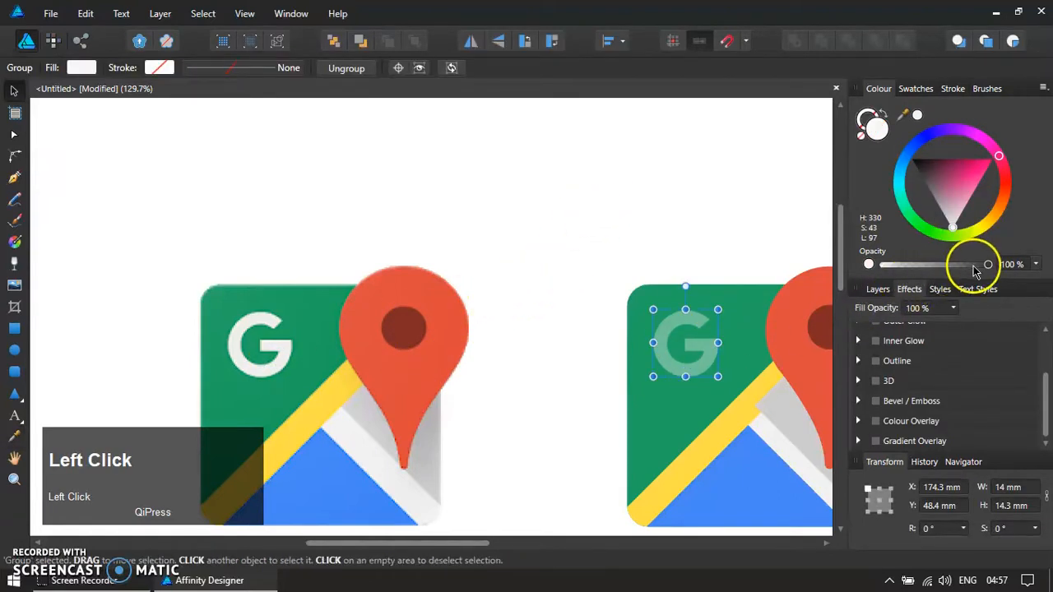
{"action": "key", "text": "ctrl+shift+g"}
{"action": "left_click_drag", "start_coordinate": [929, 262], "coordinate": [1010, 264]}
{"action": "left_click", "coordinate": [543, 235]}
- Add the art text "original" above the reference logo
{"action": "scroll", "coordinate": [541, 239], "scroll_direction": "down", "scroll_amount": 3, "text": "ctrl"}
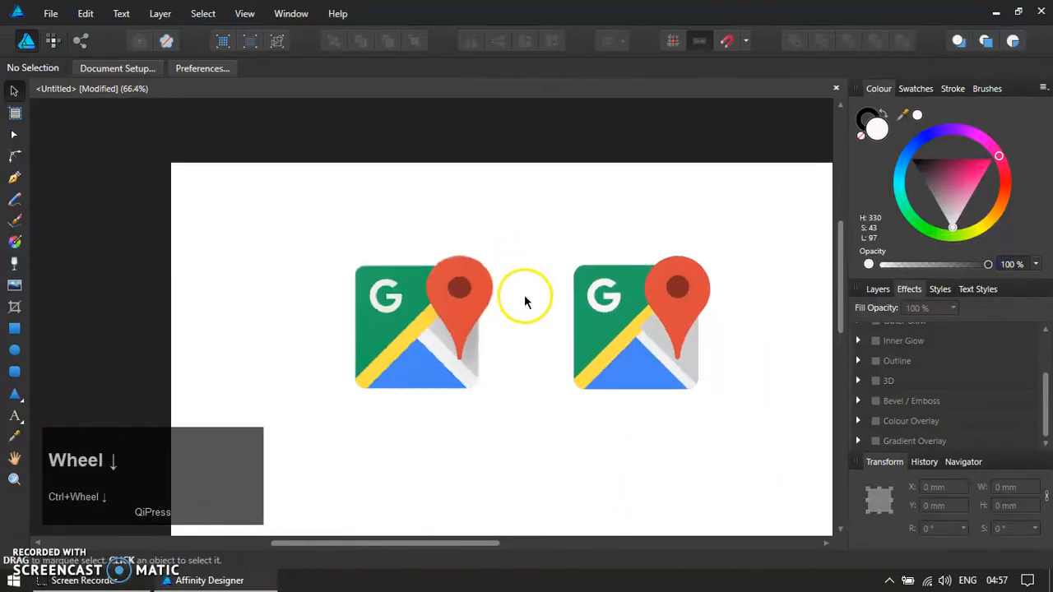
{"action": "key", "text": "z"}
{"action": "left_click", "coordinate": [322, 228]}
{"action": "left_click", "coordinate": [332, 222], "text": "alt"}
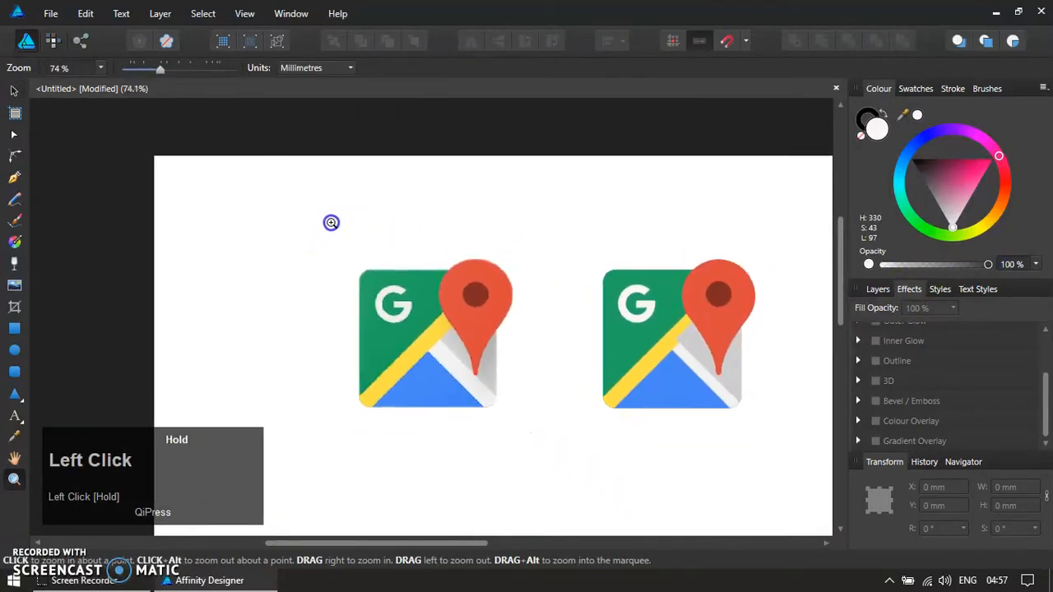
{"action": "left_click_drag", "start_coordinate": [336, 228], "coordinate": [786, 497], "text": "alt"}
{"action": "key", "text": "t"}
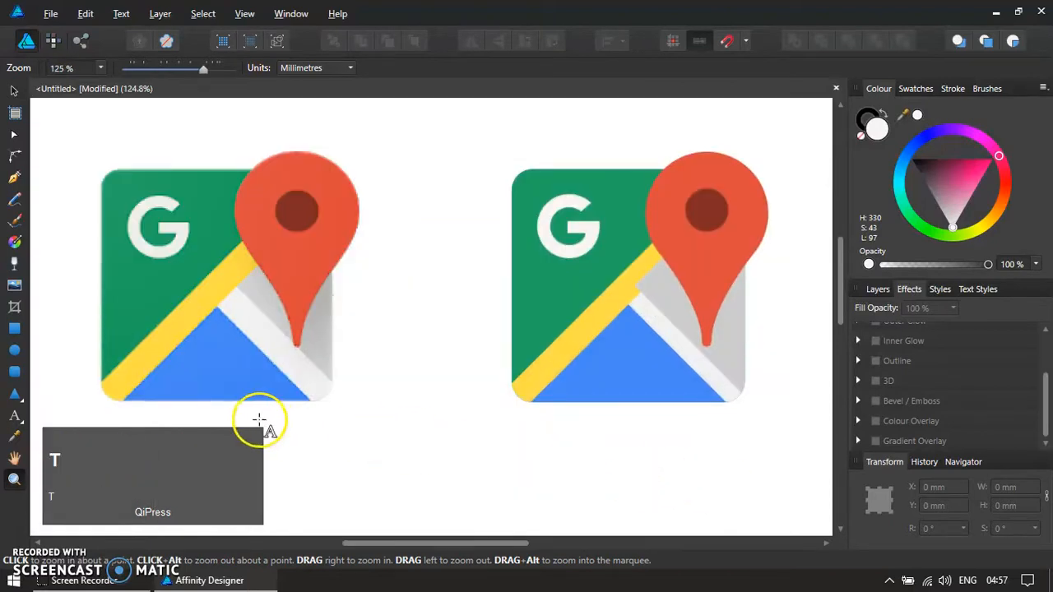
{"action": "left_click", "coordinate": [131, 125]}
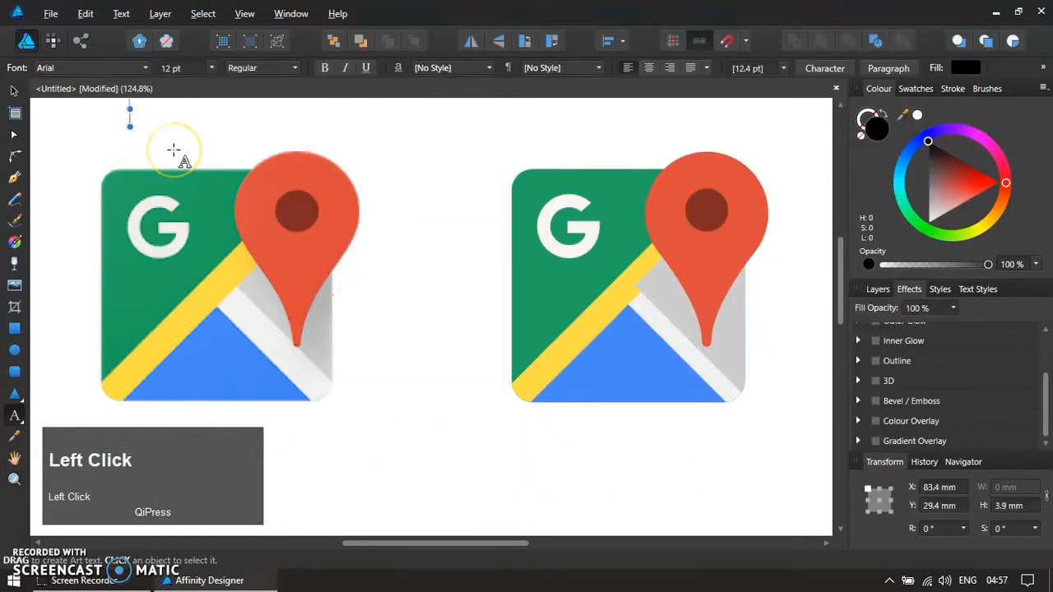
{"action": "type", "text": "original"}
- Set the font size of the whole "original" label to 32 pt
{"action": "key", "text": "ctrl+a"}
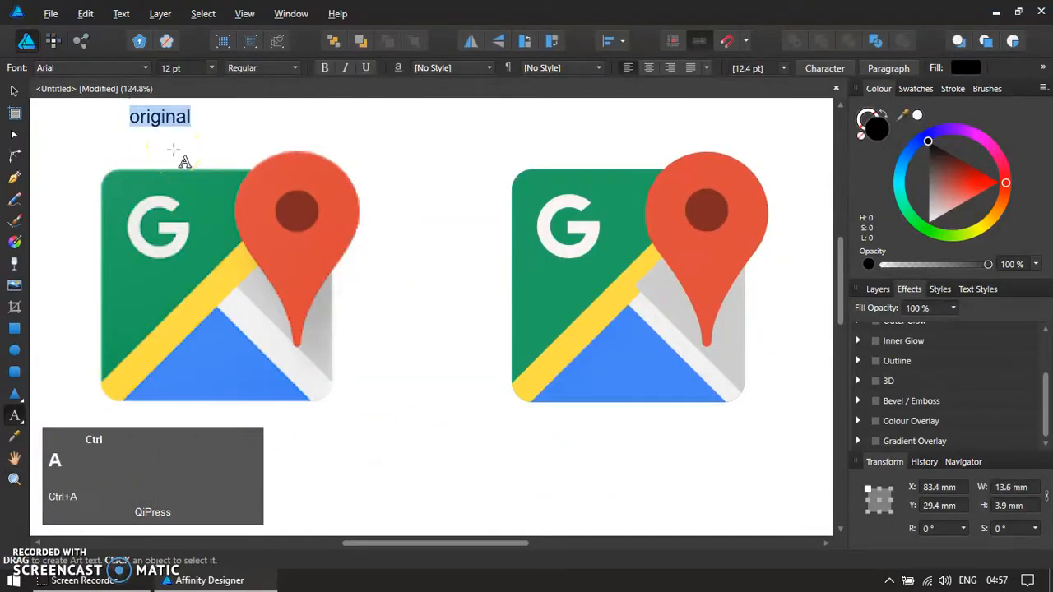
{"action": "left_click", "coordinate": [181, 66]}
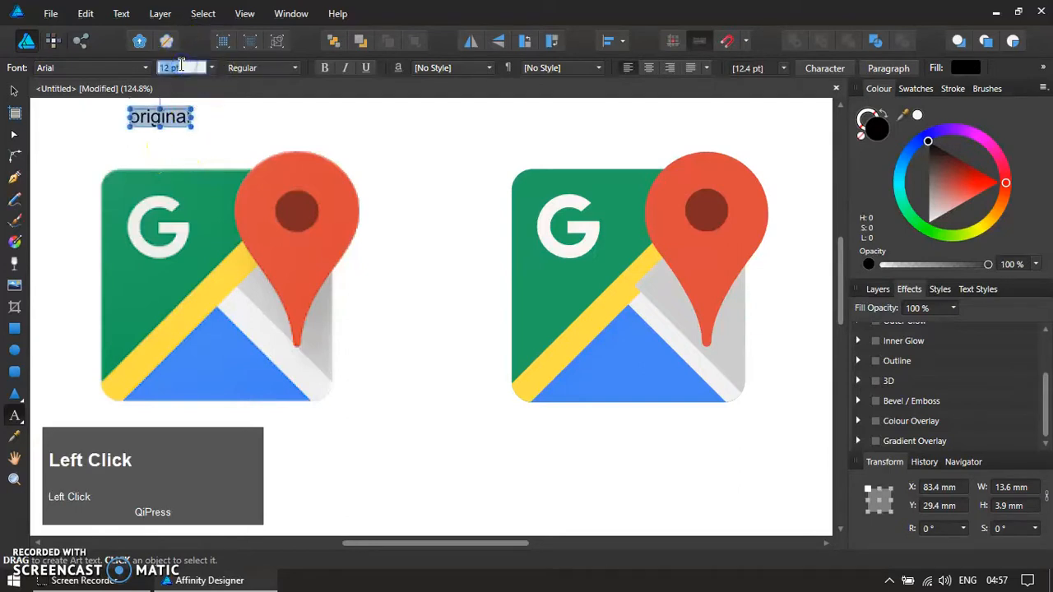
{"action": "key", "text": "Return"}
{"action": "left_click", "coordinate": [14, 91]}
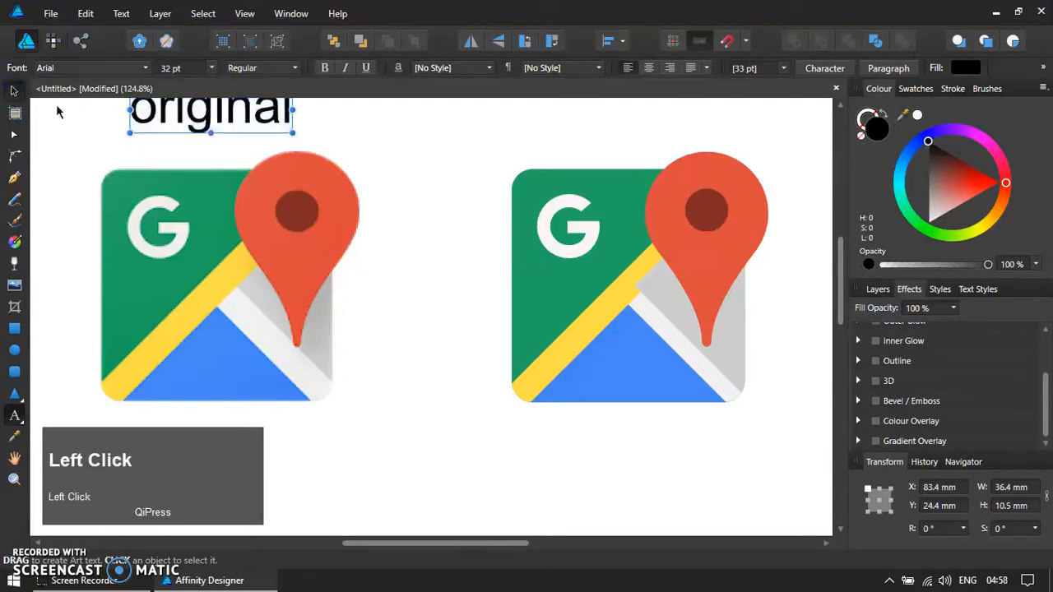
- Place a copy of the "original" label above the recreated logo and change its text to "result"
{"action": "scroll", "coordinate": [219, 138], "scroll_direction": "down", "scroll_amount": 3}
{"action": "left_click_drag", "start_coordinate": [222, 124], "coordinate": [484, 136]}
{"action": "double_click", "coordinate": [484, 136]}
{"action": "key", "text": "ctrl+a"}
{"action": "type", "text": "result"}
{"action": "key", "text": "Escape"}
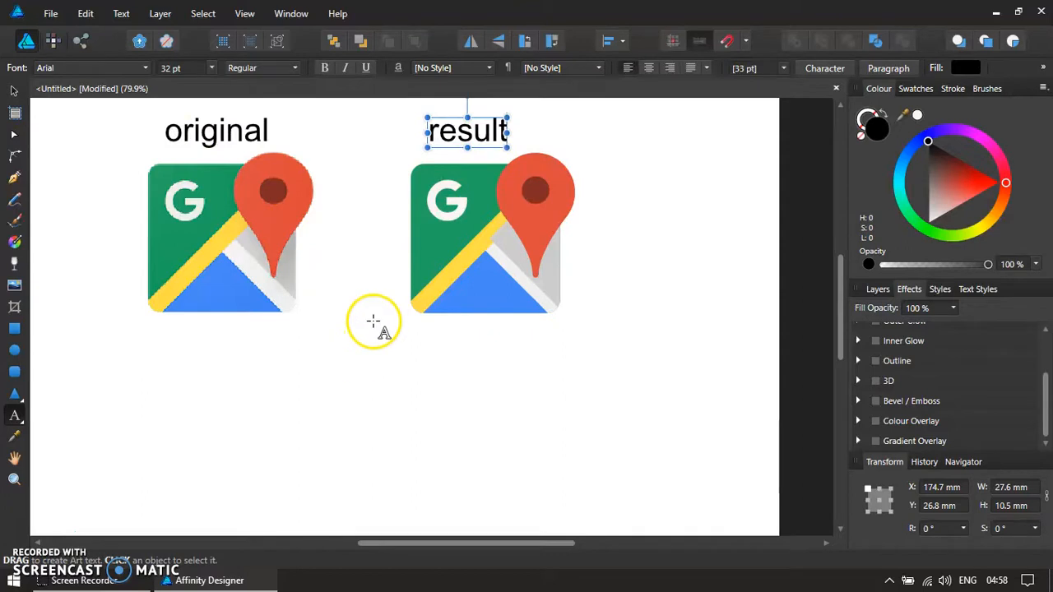
- Shift the "result" label slightly right above the recreated logo, deselect it, and frame both labelled logos for comparison
{"action": "left_click", "coordinate": [15, 91]}
{"action": "left_click", "coordinate": [364, 271]}
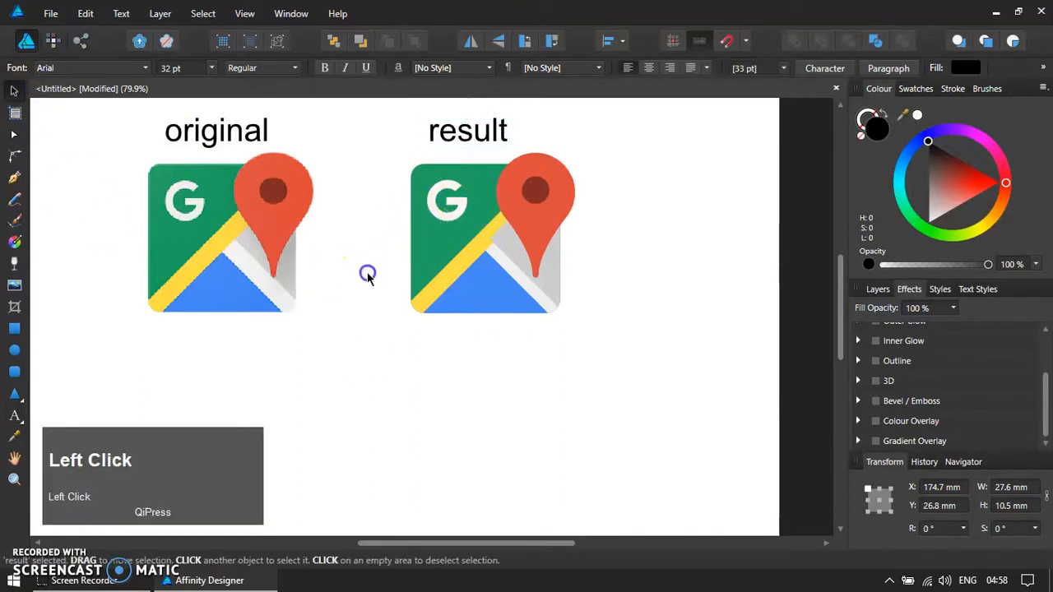
{"action": "left_click", "coordinate": [480, 147]}
{"action": "left_click_drag", "start_coordinate": [481, 146], "coordinate": [496, 142]}
{"action": "left_click", "coordinate": [353, 259]}
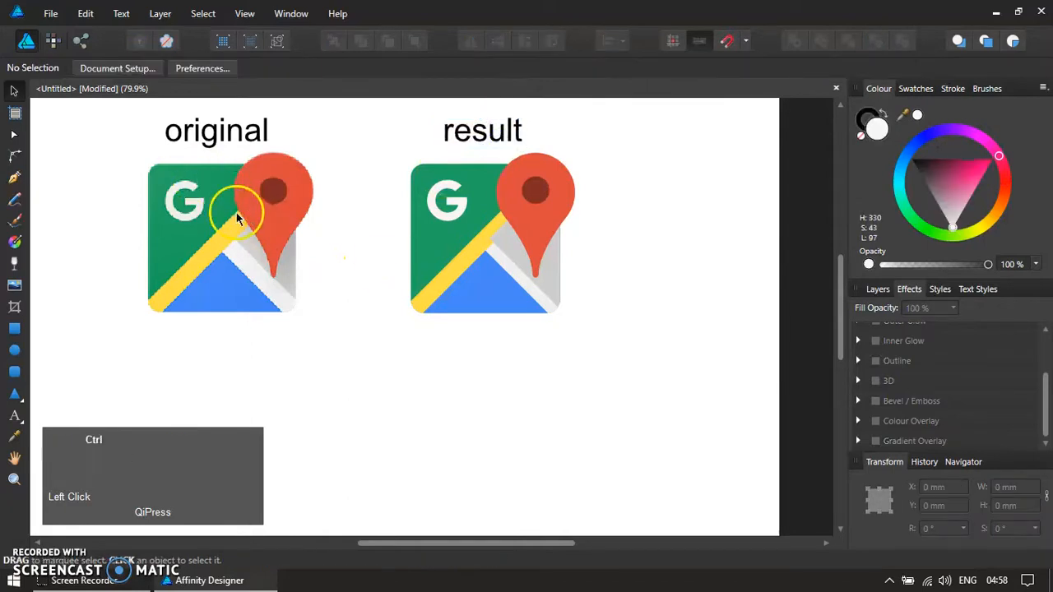
{"action": "scroll", "coordinate": [165, 145], "scroll_direction": "down", "scroll_amount": 1, "text": "ctrl"}
{"action": "key", "text": "z"}
{"action": "left_click_drag", "start_coordinate": [150, 113], "coordinate": [521, 333]}
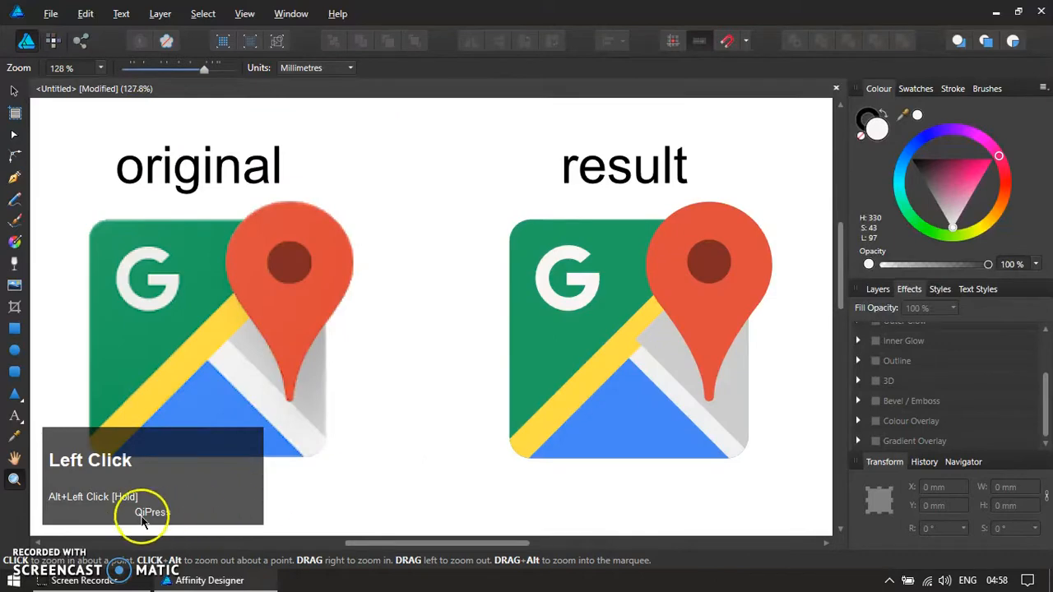